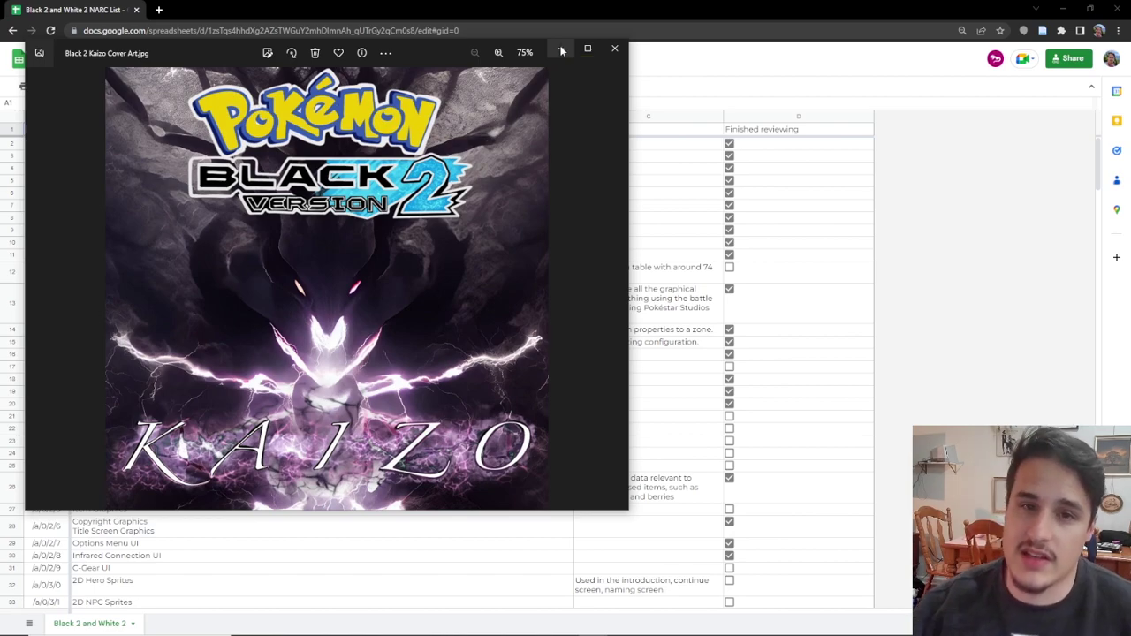
# Browse from ROM Hack into Tutorial\CTR Map and launch CTRMap.jar.
pyautogui.click(561, 50)
pyautogui.click(506, 161)
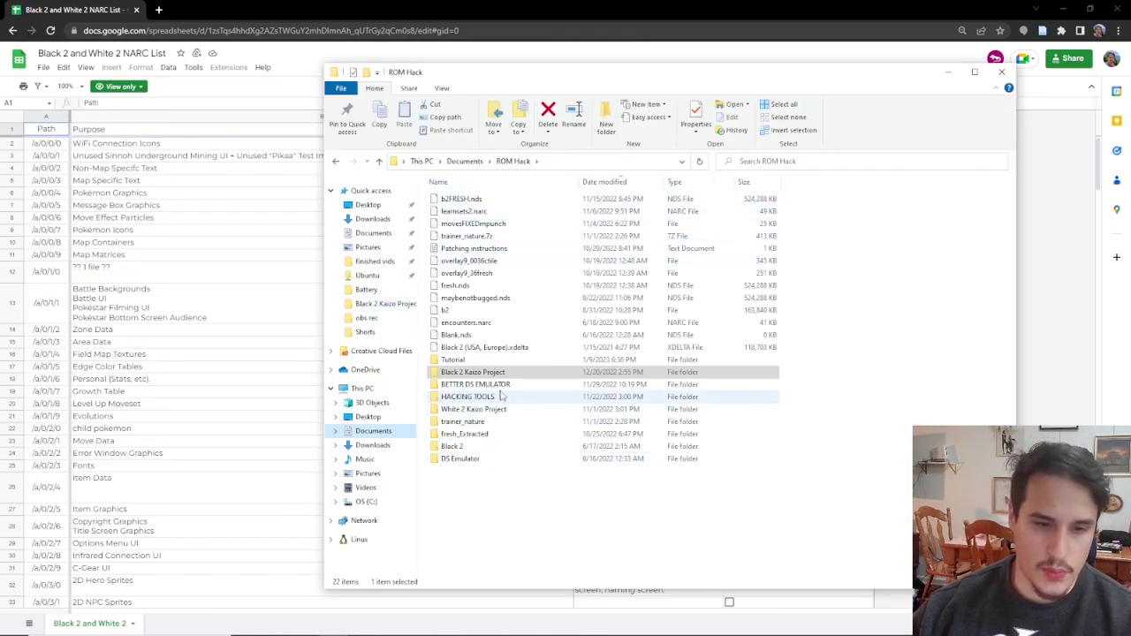
pyautogui.doubleClick(456, 359)
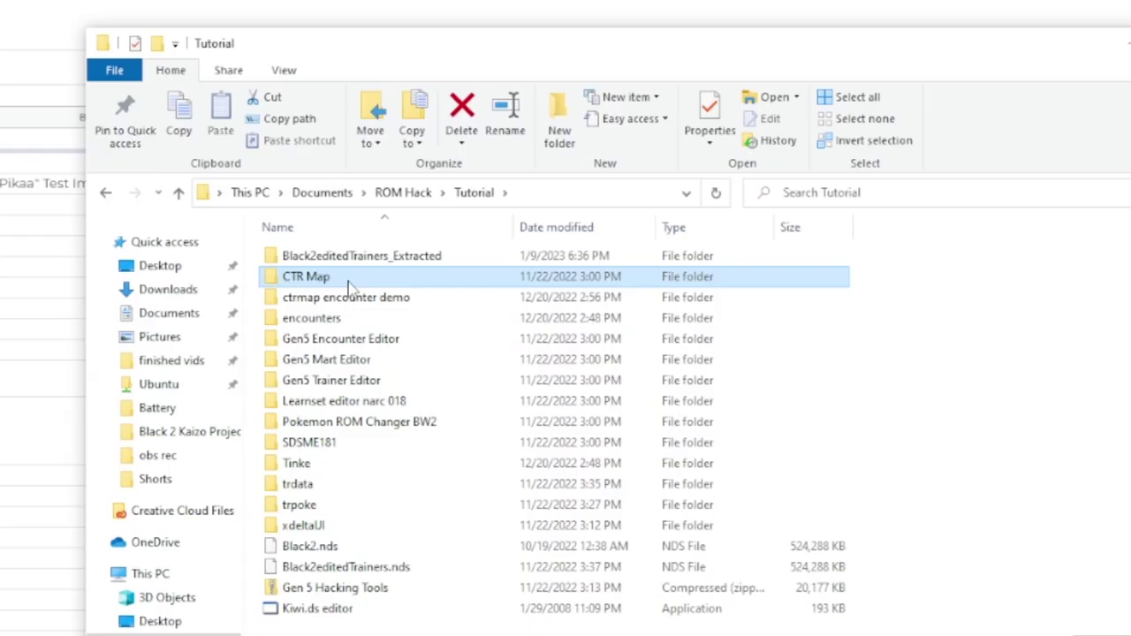
pyautogui.doubleClick(456, 211)
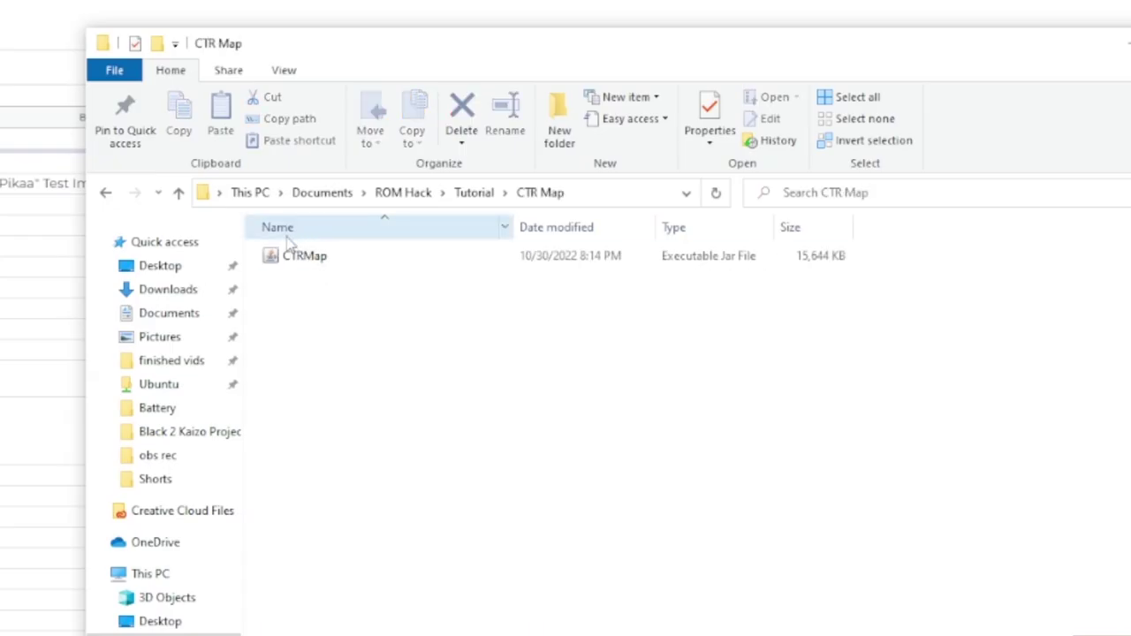
pyautogui.doubleClick(350, 265)
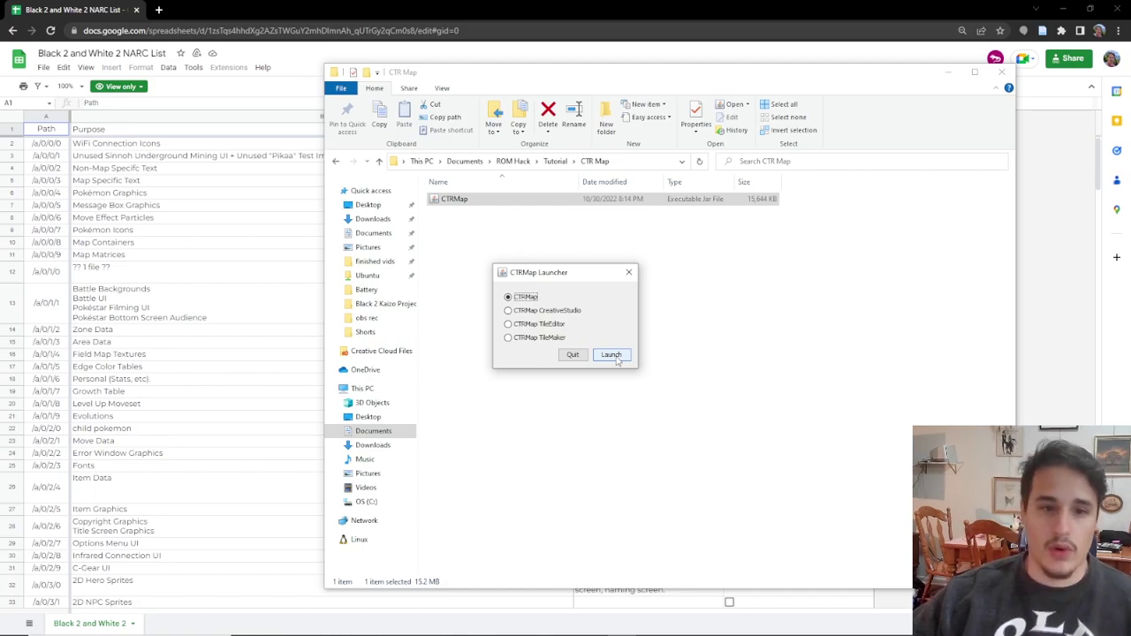
# Launch CTRMap and add Black2editedTrainers.nds as a game, extracted to Black2editedTrainers_Extracted.
pyautogui.click(611, 355)
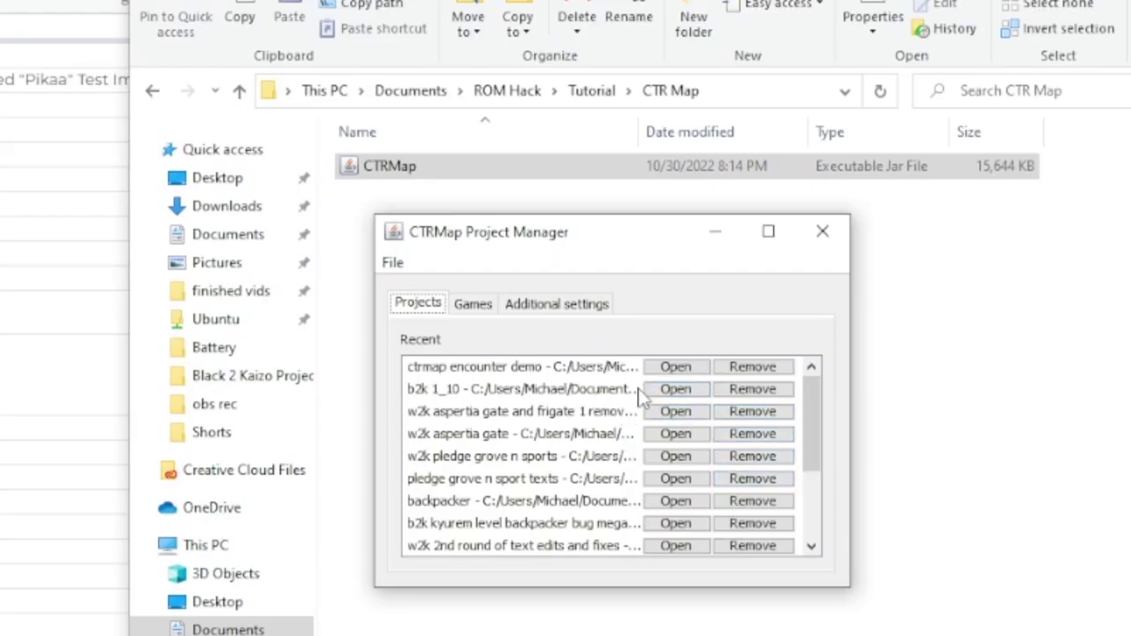
pyautogui.moveTo(619, 241); pyautogui.dragTo(518, 165)
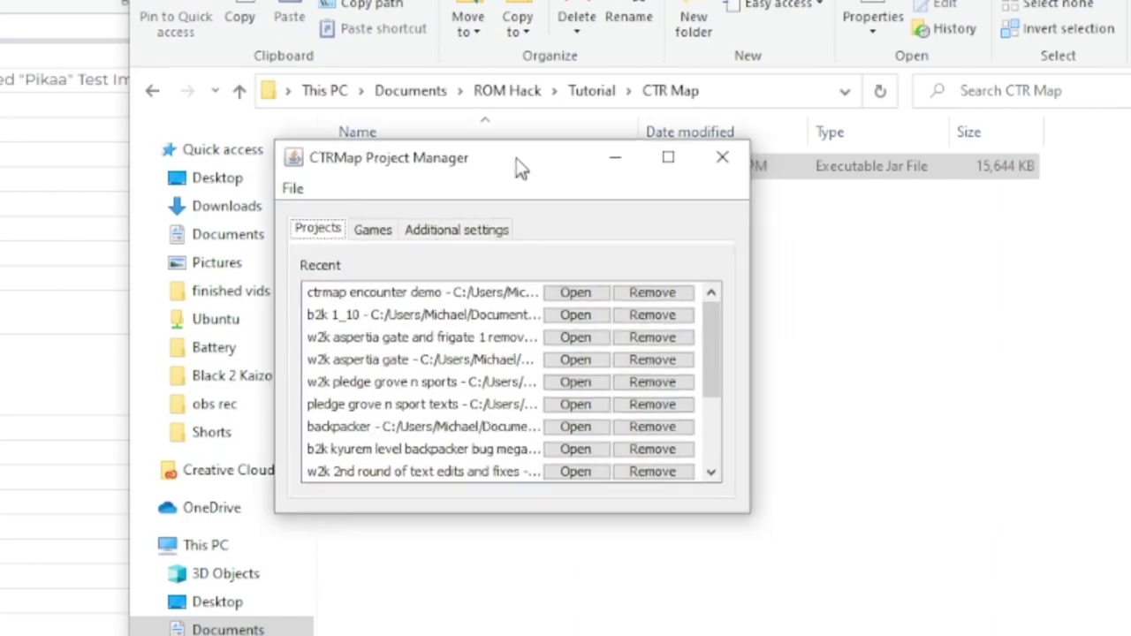
pyautogui.click(369, 227)
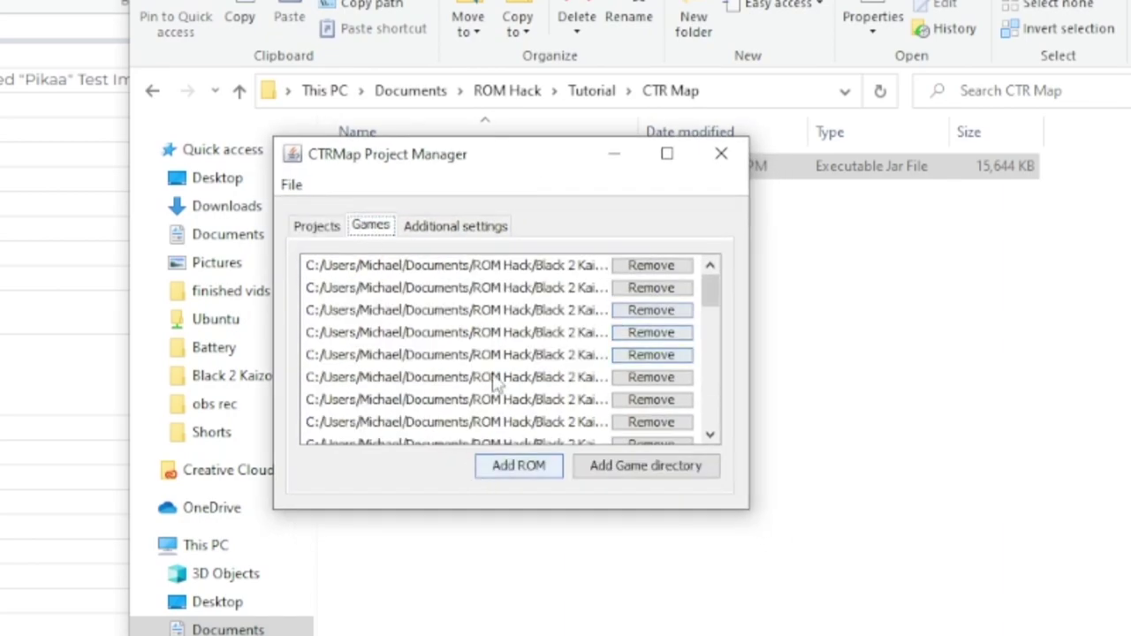
pyautogui.click(521, 467)
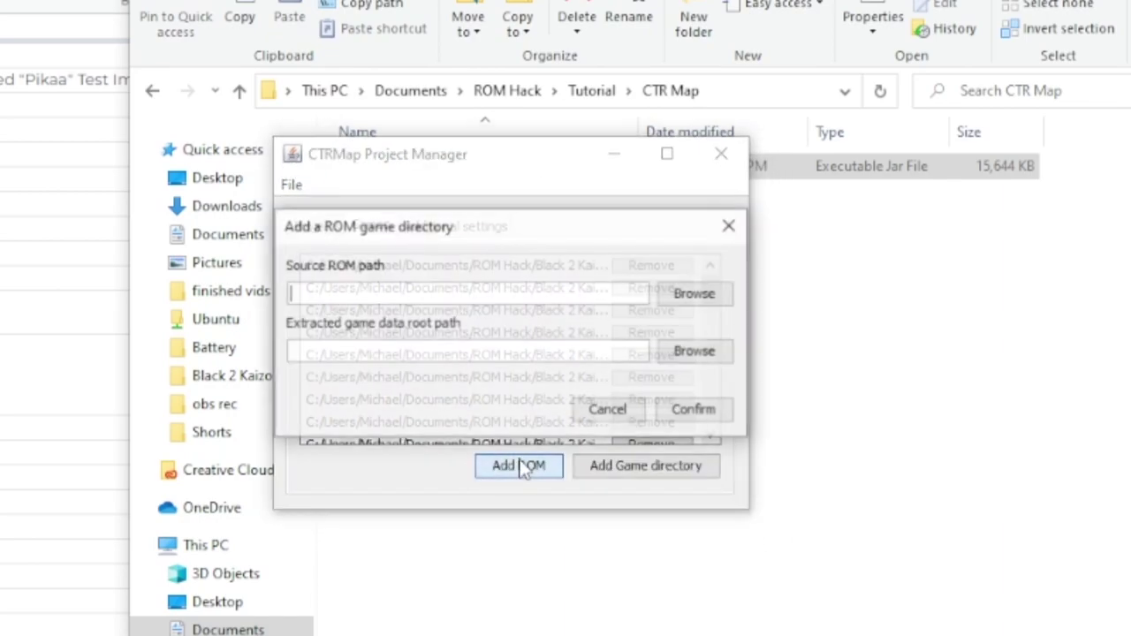
pyautogui.click(720, 295)
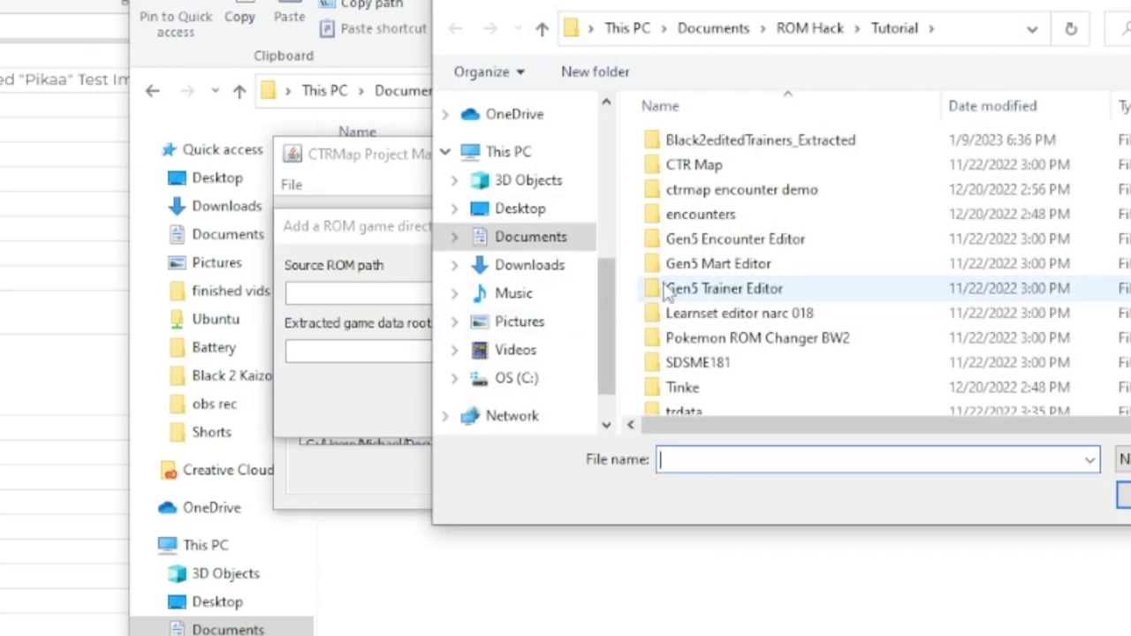
pyautogui.scroll(-2, 841, 203)
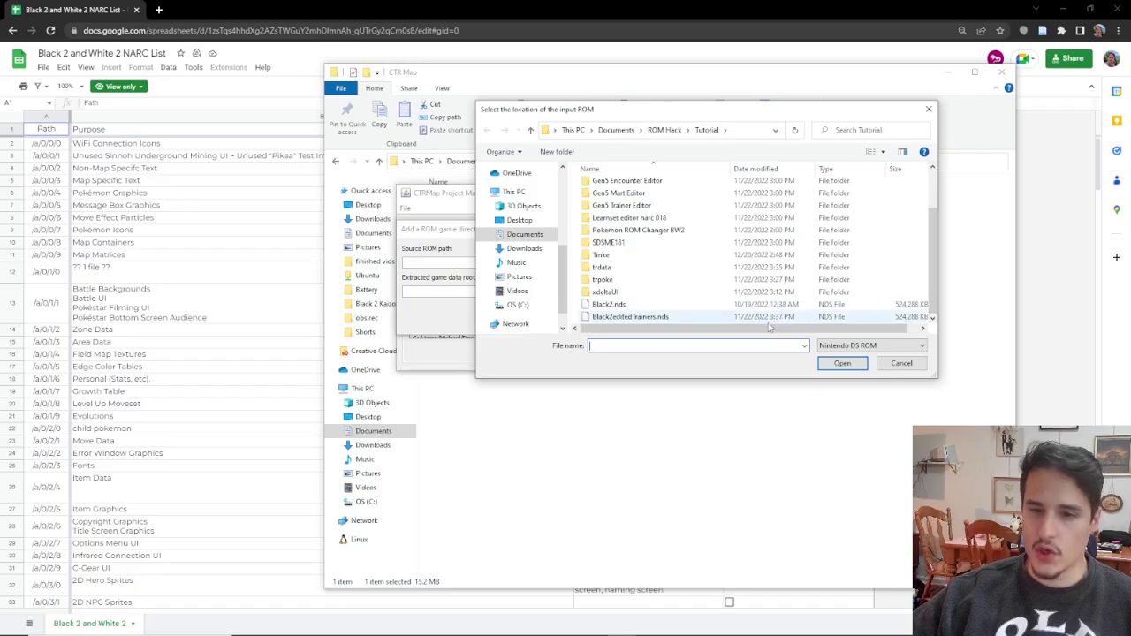
pyautogui.doubleClick(618, 317)
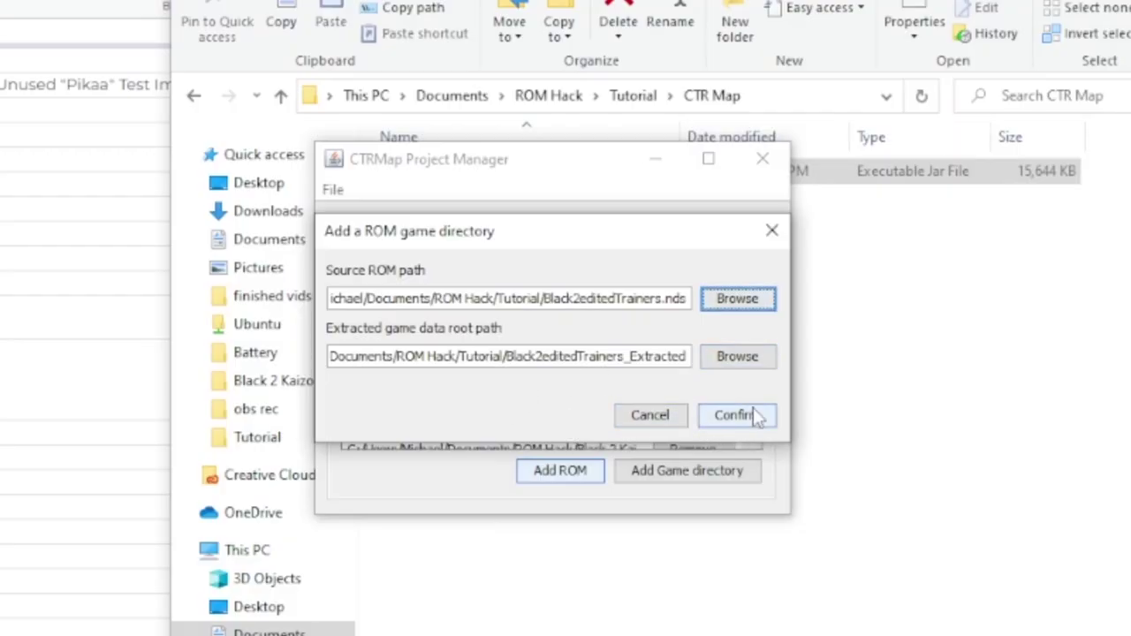
pyautogui.click(757, 416)
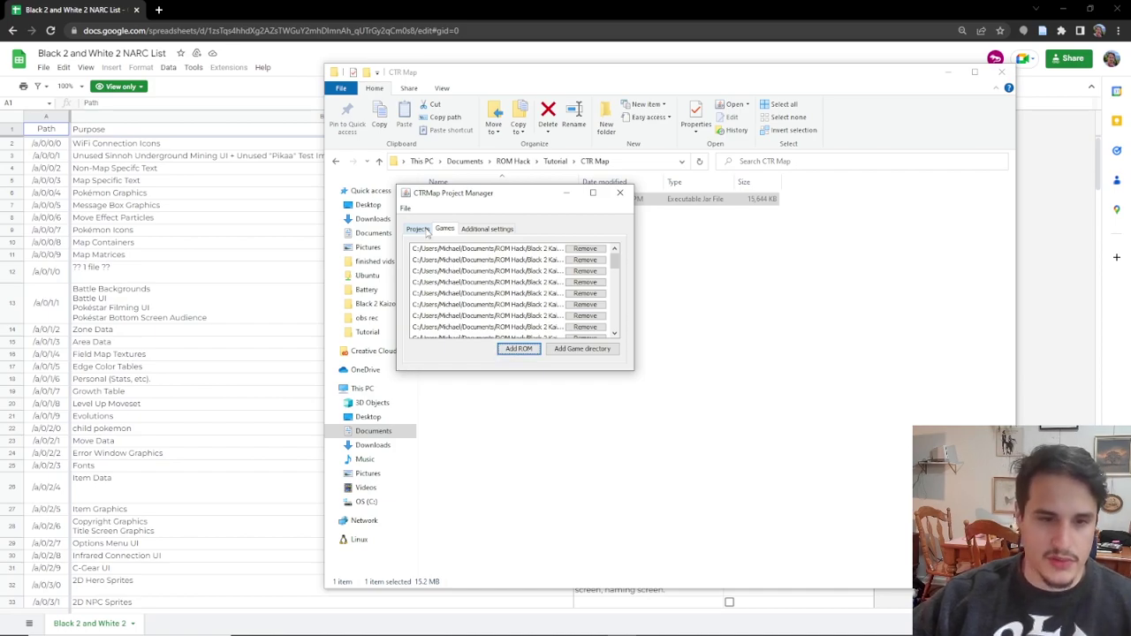
# Start a new project and browse to the Tutorial\CTR Map folder for its location.
pyautogui.click(418, 228)
pyautogui.click(405, 207)
pyautogui.click(445, 224)
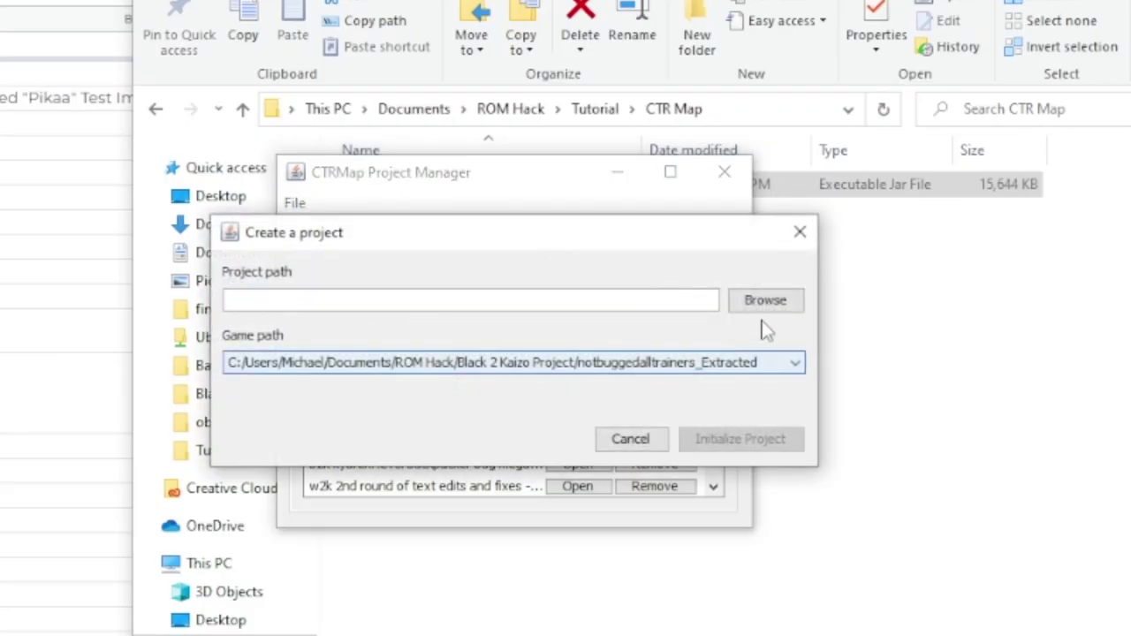
pyautogui.click(786, 300)
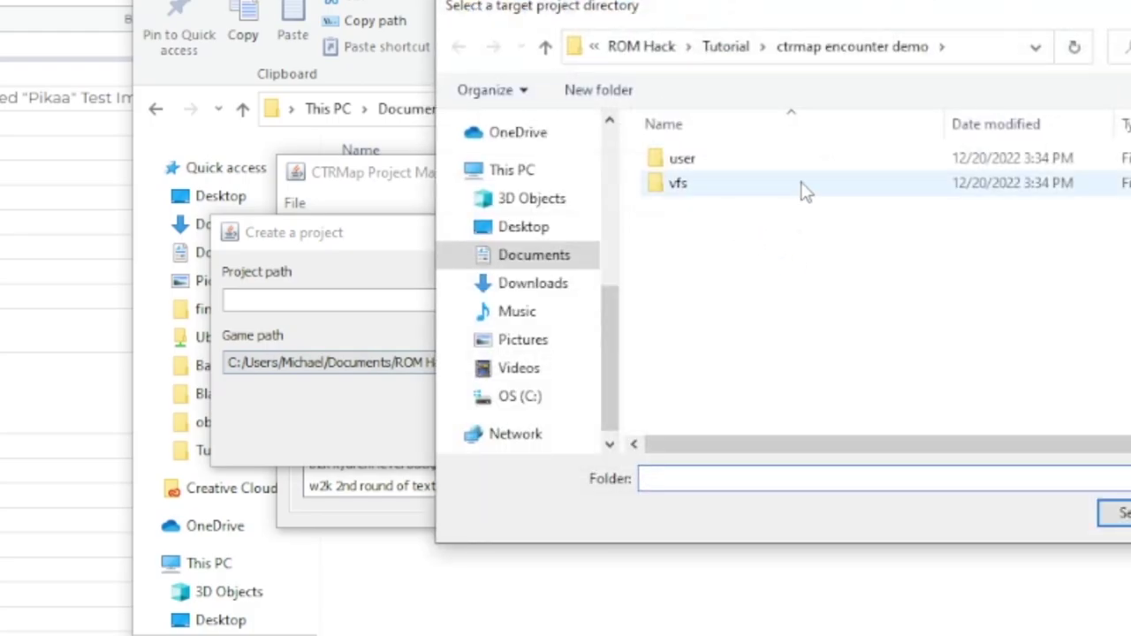
pyautogui.click(731, 49)
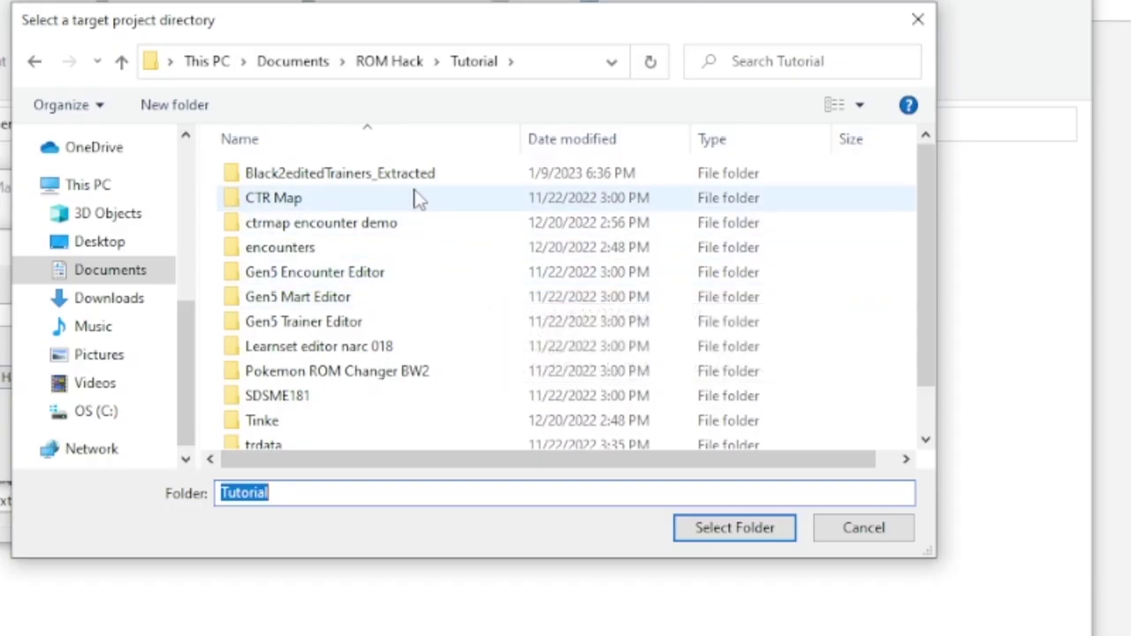
pyautogui.doubleClick(419, 199)
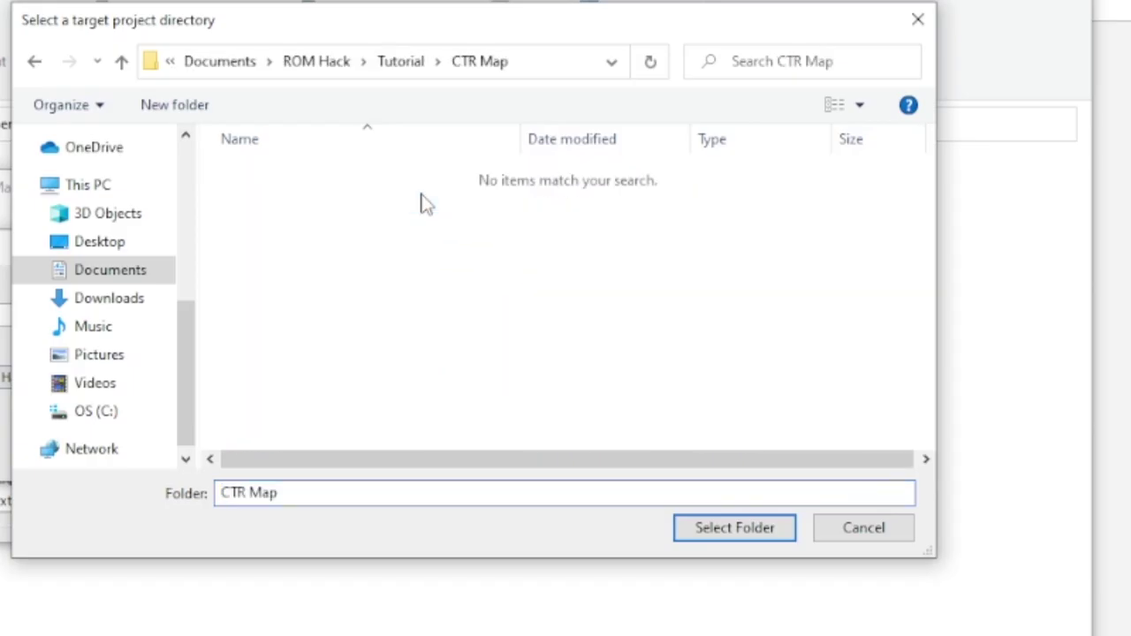
# Create a new 'overworld edits' folder and use it as the project folder.
pyautogui.rightClick(661, 298)
pyautogui.moveTo(794, 526)
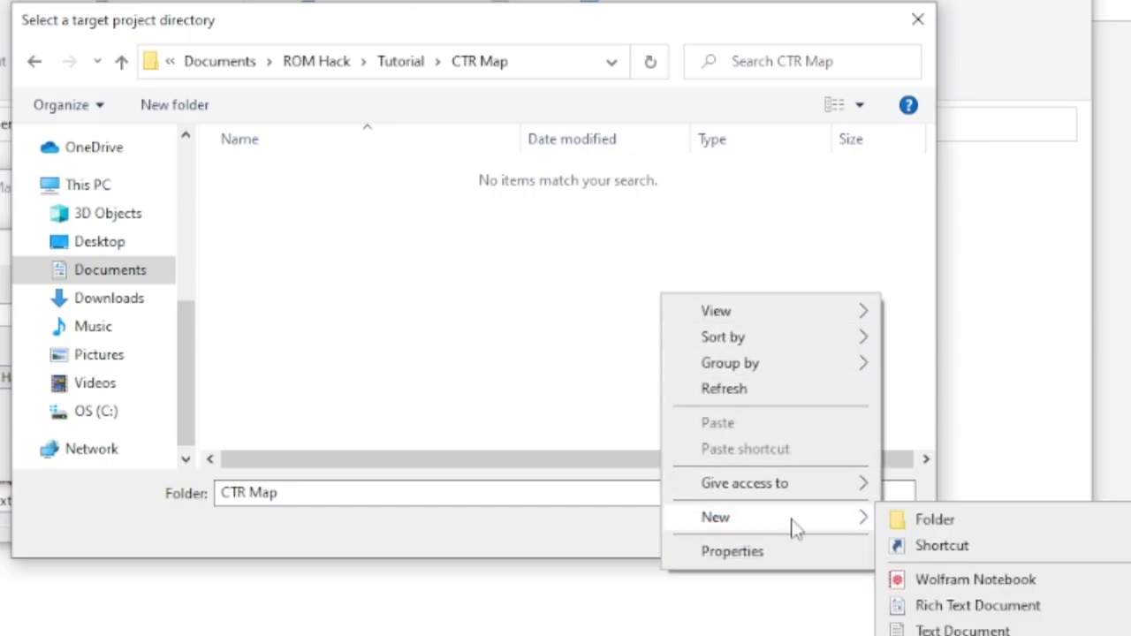
pyautogui.click(928, 520)
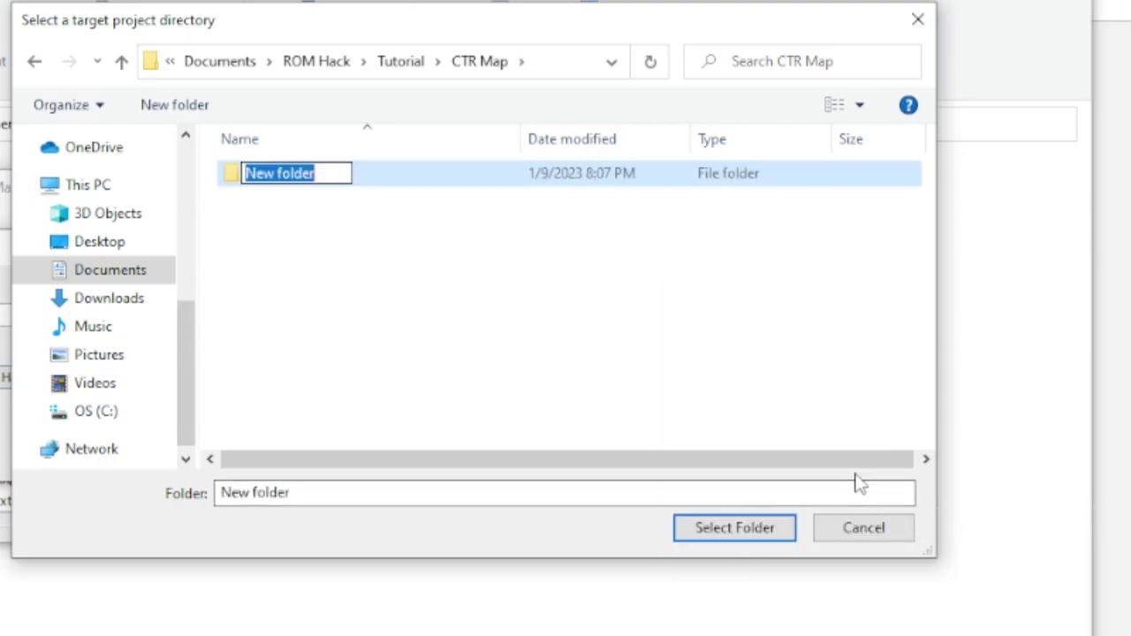
pyautogui.write('ov')
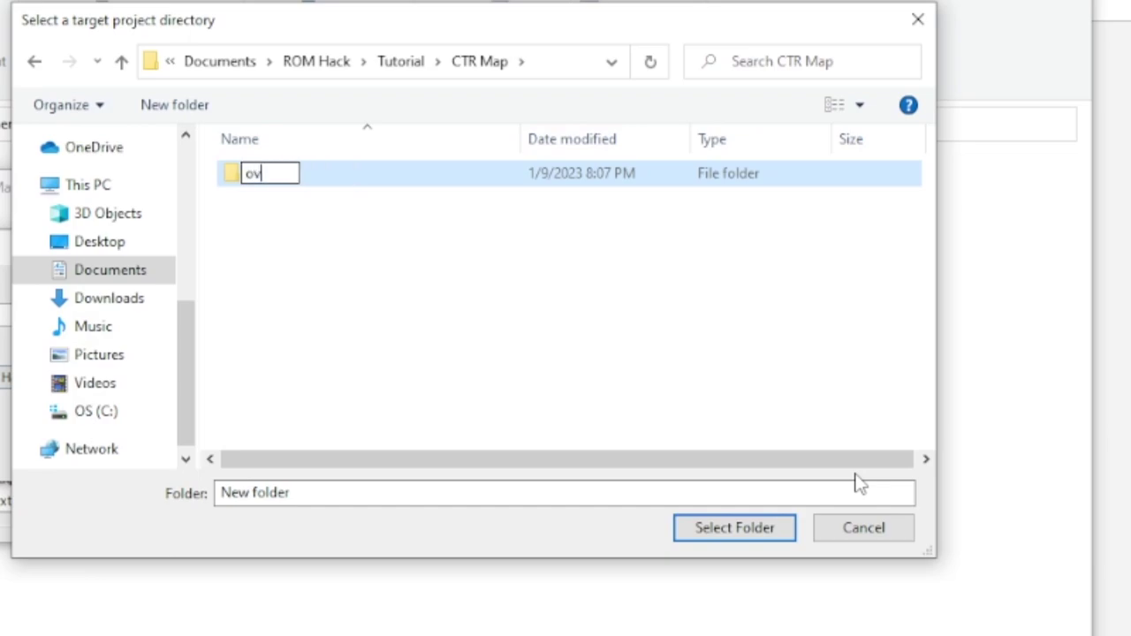
pyautogui.write('erworld e')
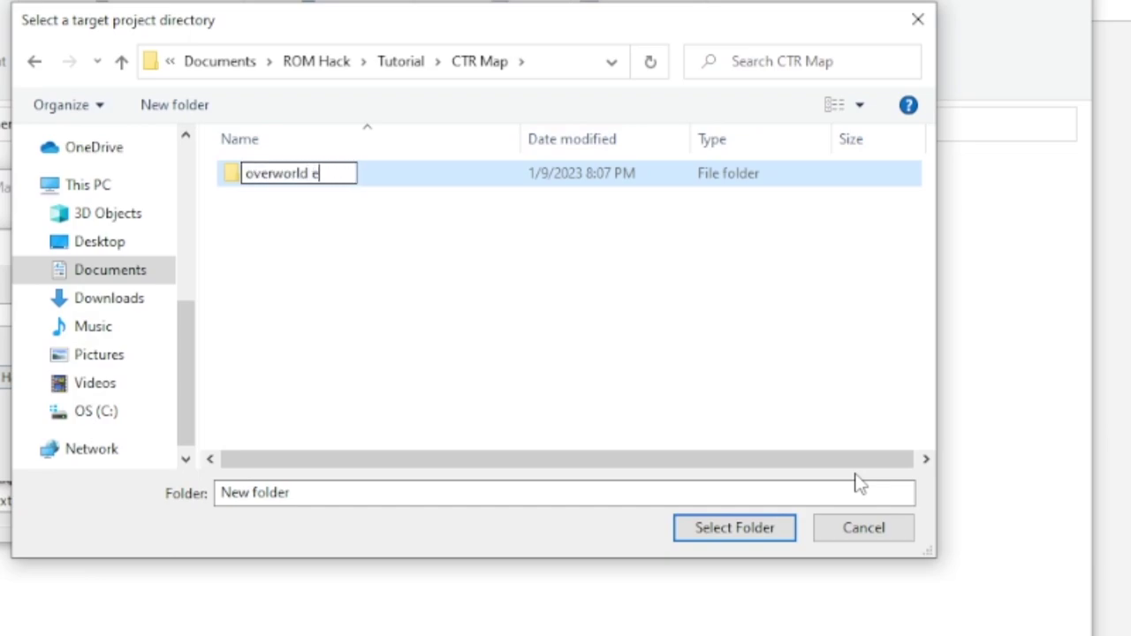
pyautogui.write('dits')
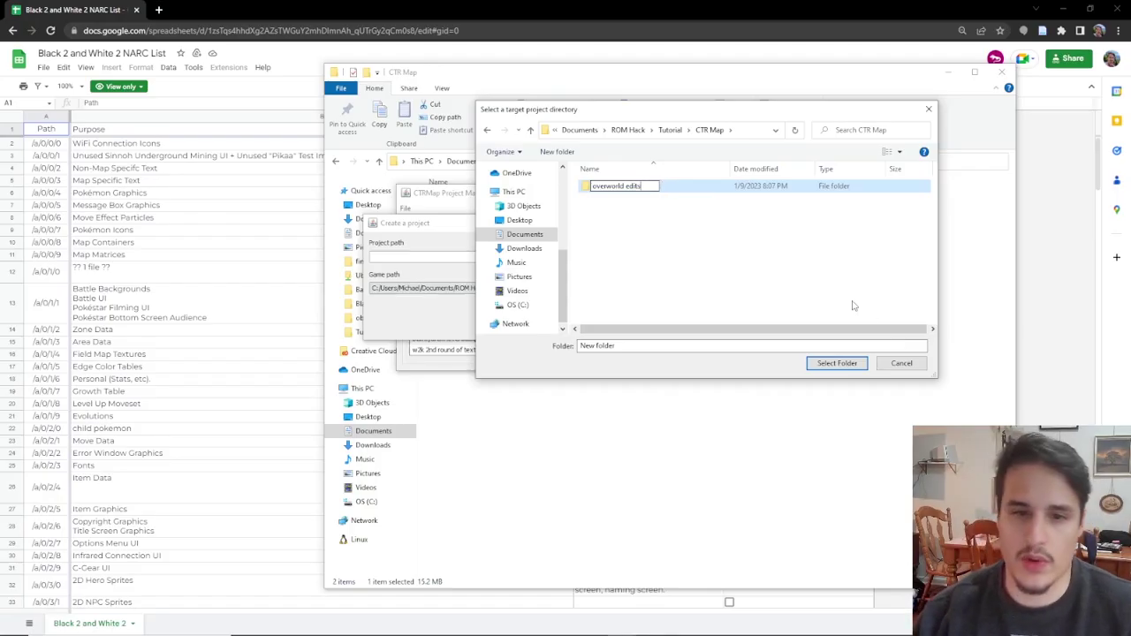
pyautogui.press('Return')
pyautogui.click(742, 194)
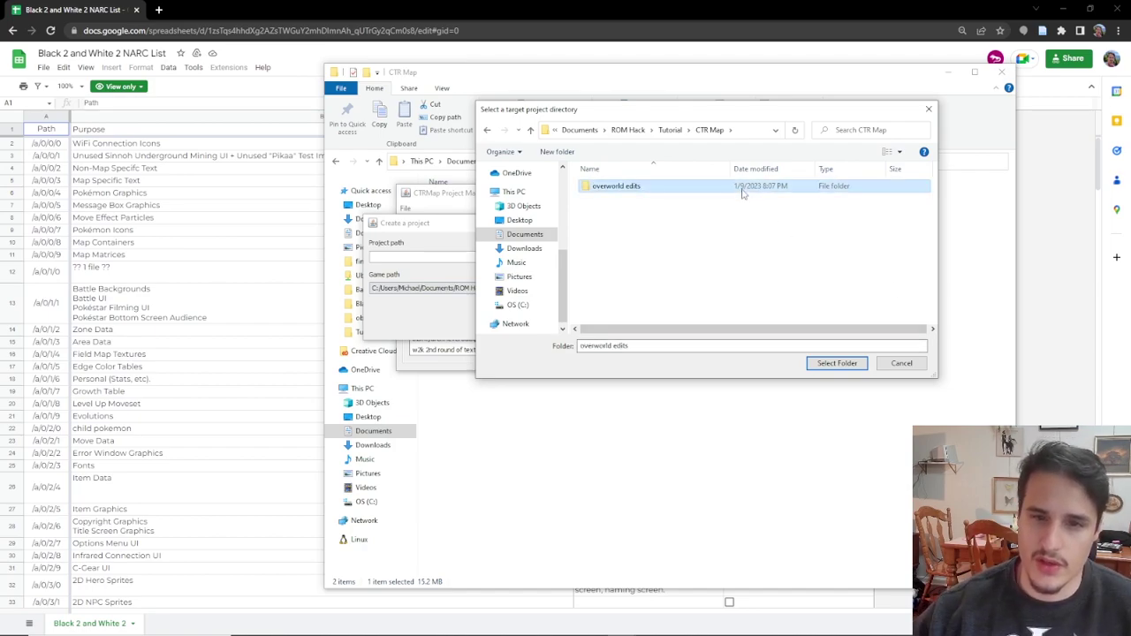
pyautogui.click(837, 363)
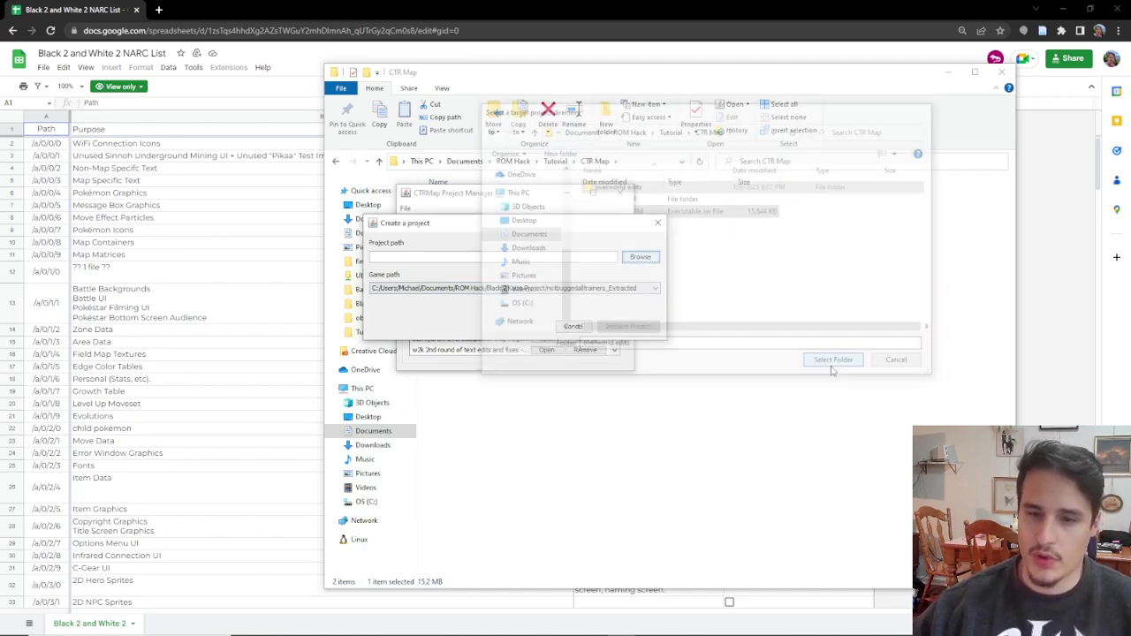
# Base the project on the Black2editedTrainers_Extracted game data and initialize it.
pyautogui.click(607, 291)
pyautogui.scroll(-5, 661, 353)
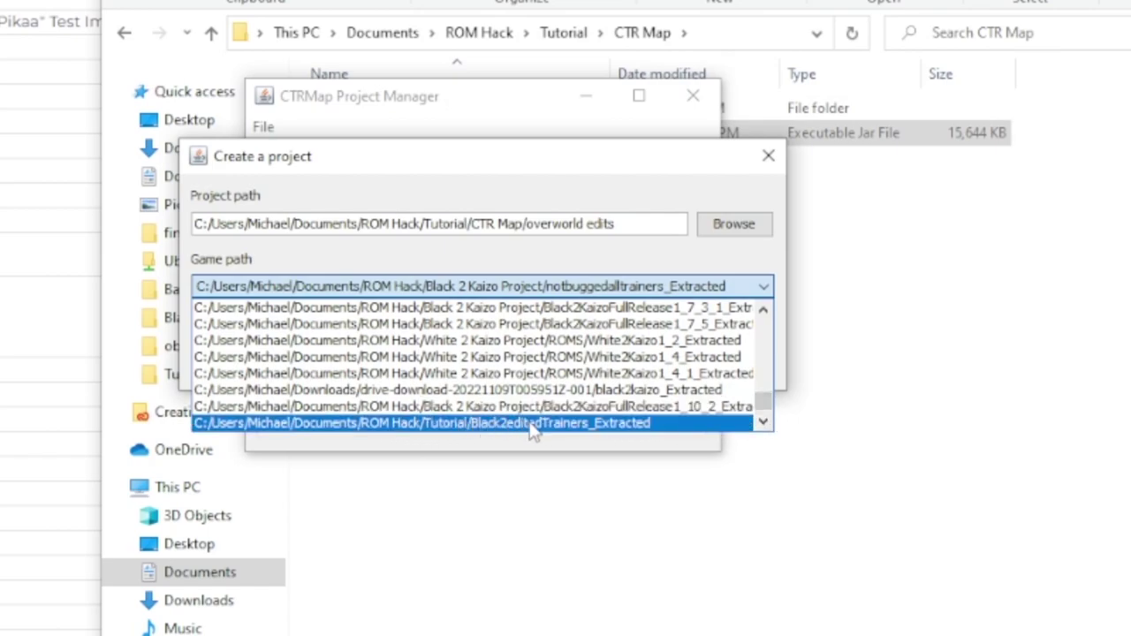
pyautogui.click(572, 425)
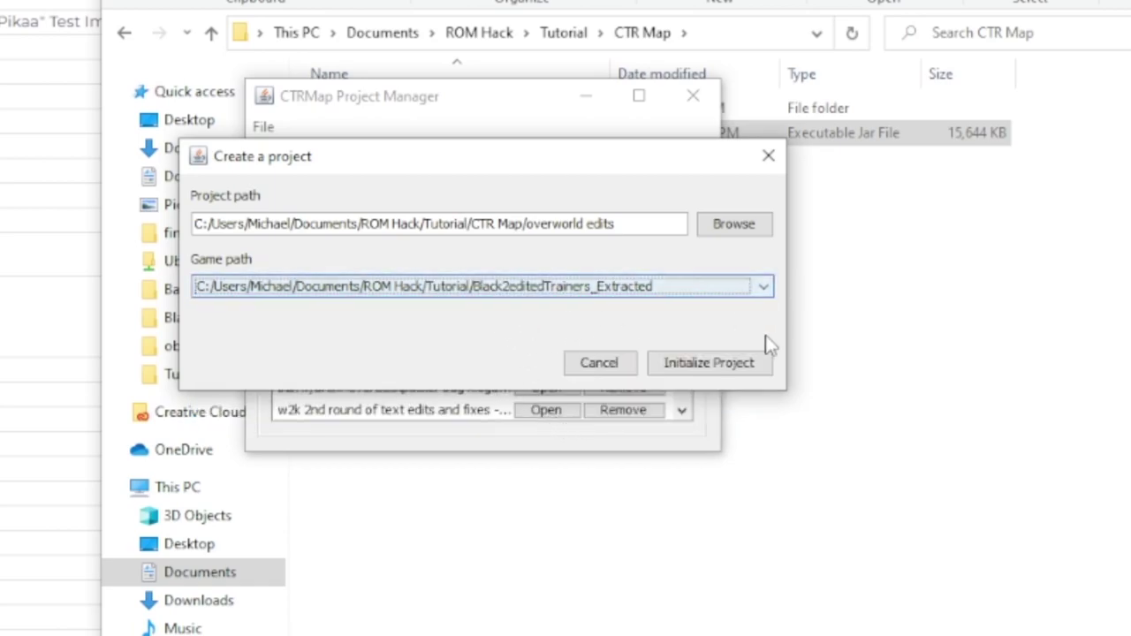
pyautogui.click(725, 363)
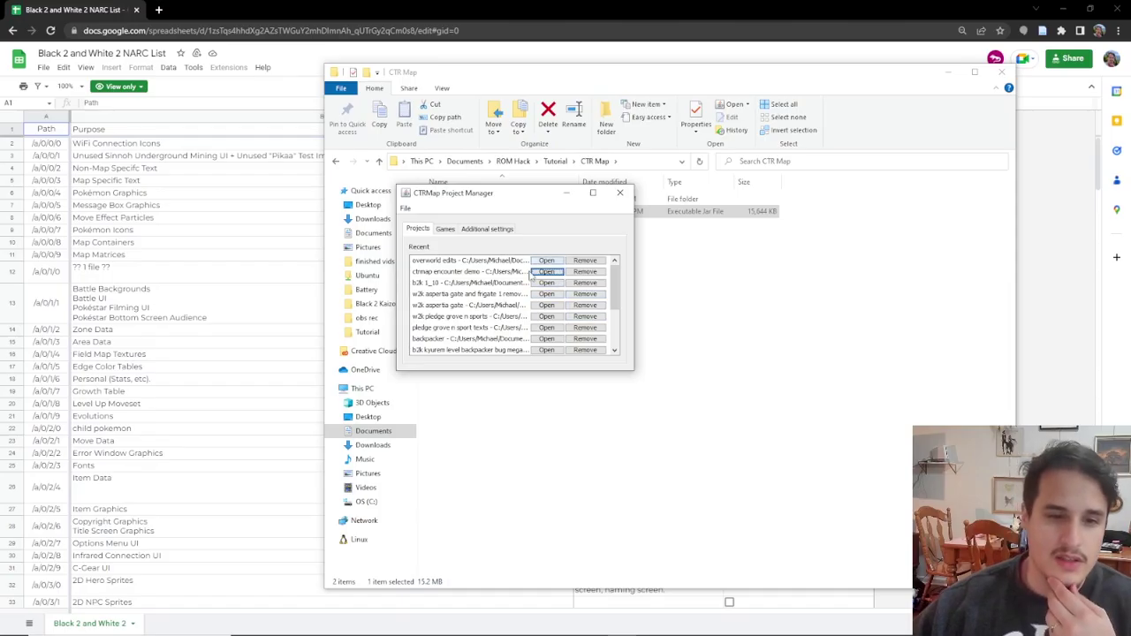
# Open the overworld edits project, accepting the default backup settings.
pyautogui.click(492, 261)
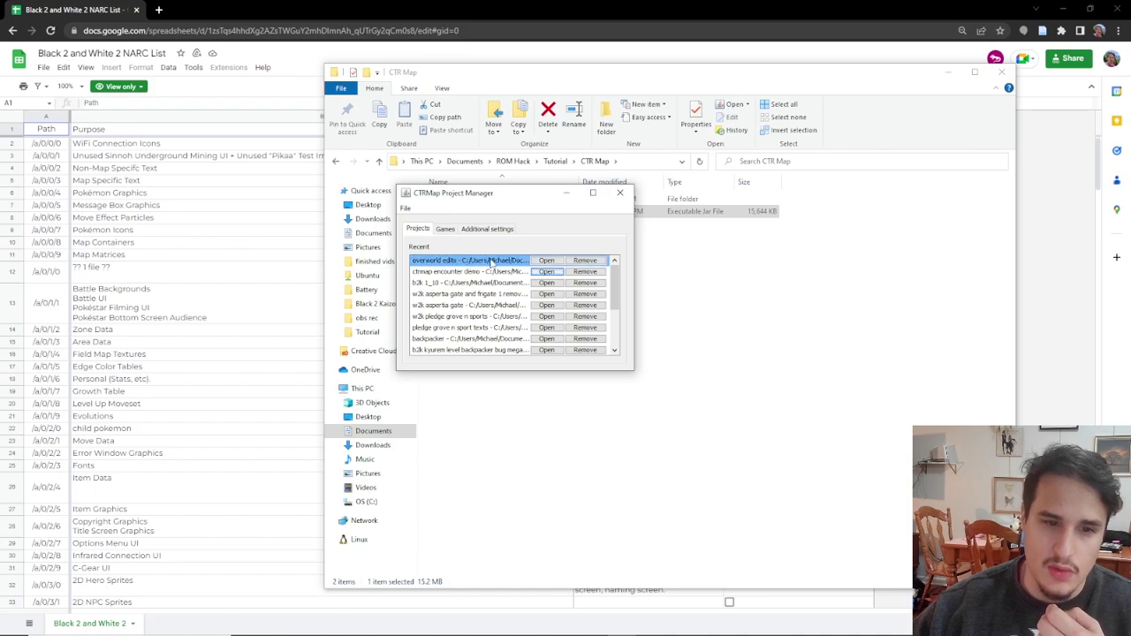
pyautogui.click(546, 261)
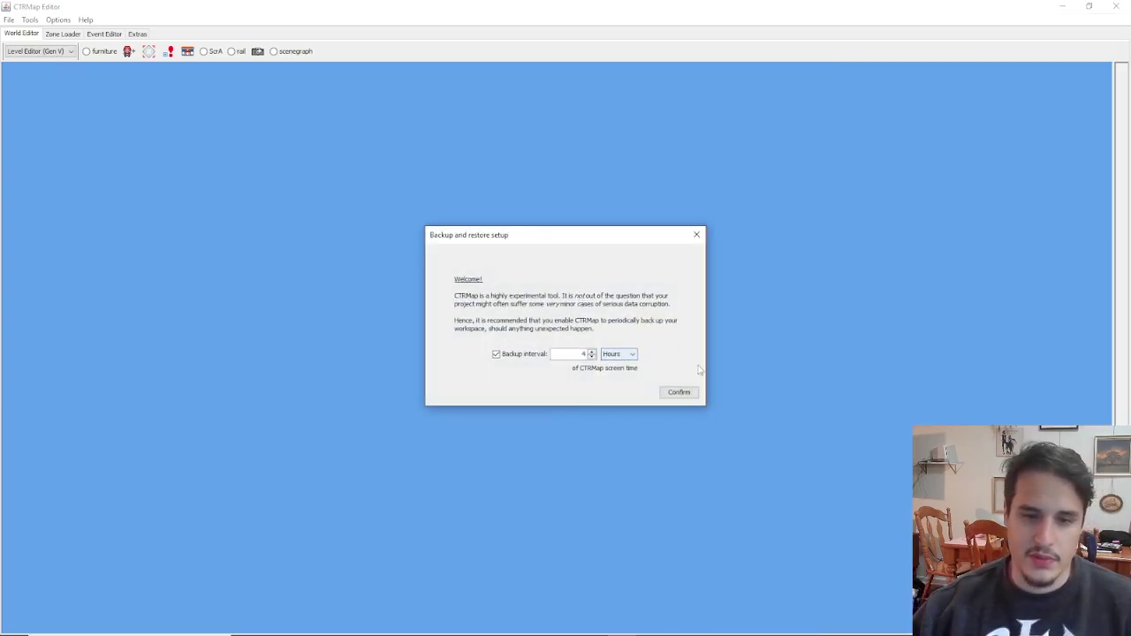
pyautogui.click(677, 392)
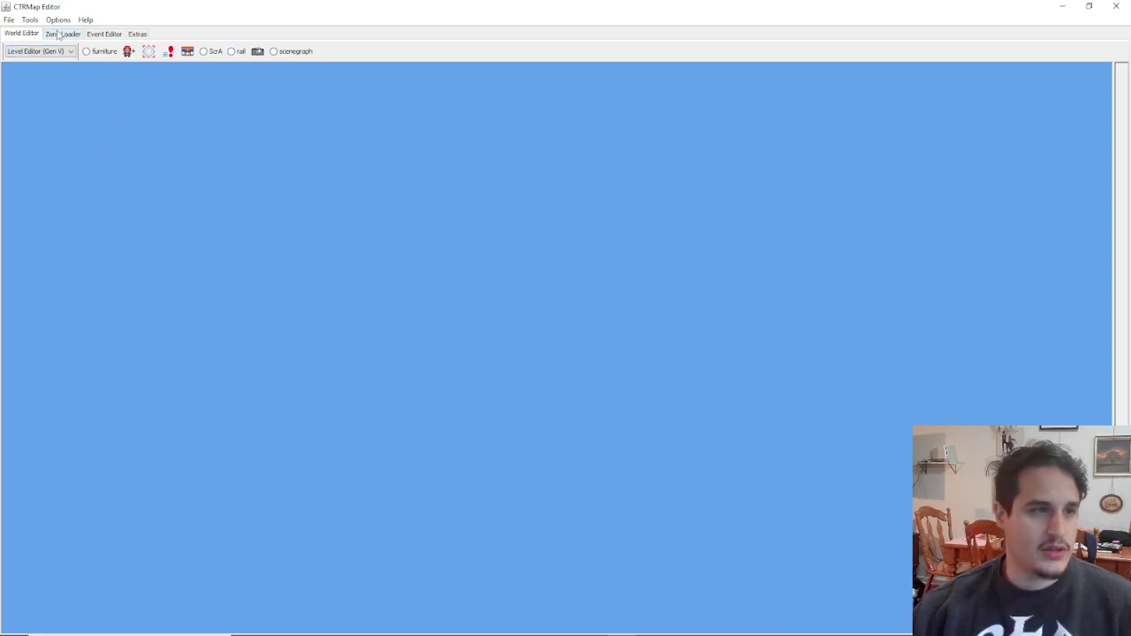
# Load zone 37 - Castelia City and view its pier map.
pyautogui.click(59, 35)
pyautogui.click(135, 54)
pyautogui.scroll(-12, 156, 130)
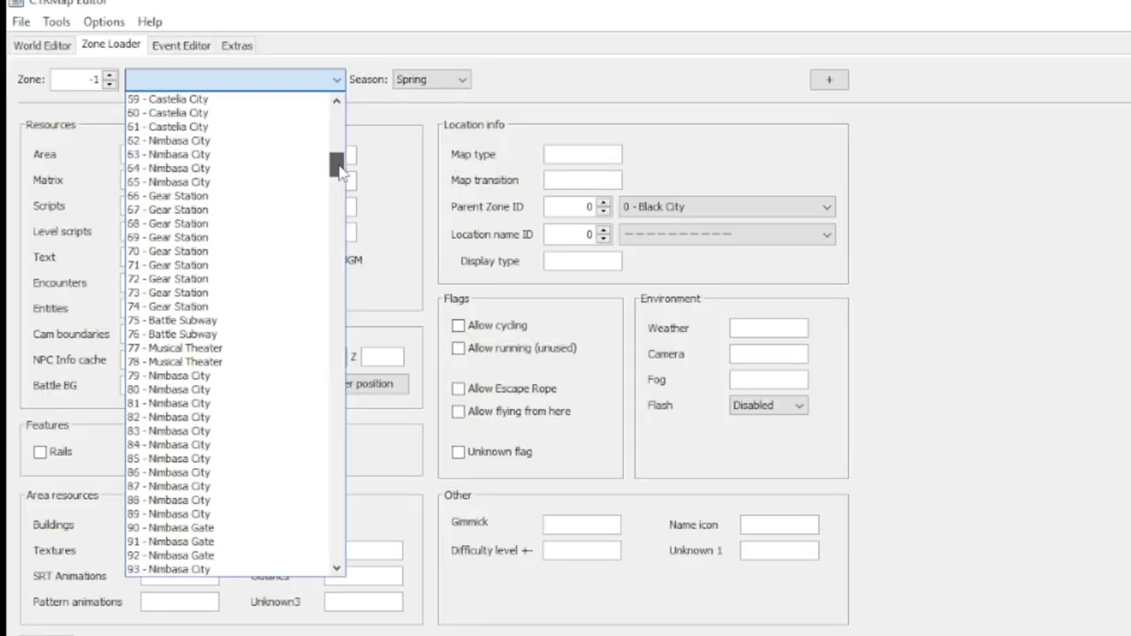
pyautogui.scroll(5, 155, 130)
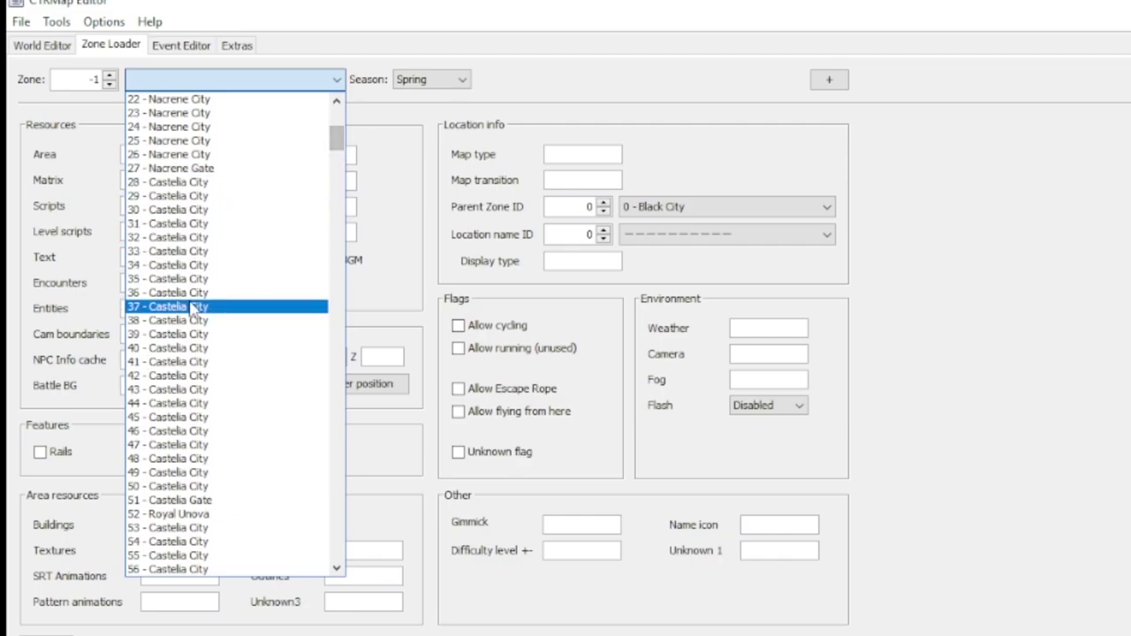
pyautogui.click(177, 307)
pyautogui.click(45, 46)
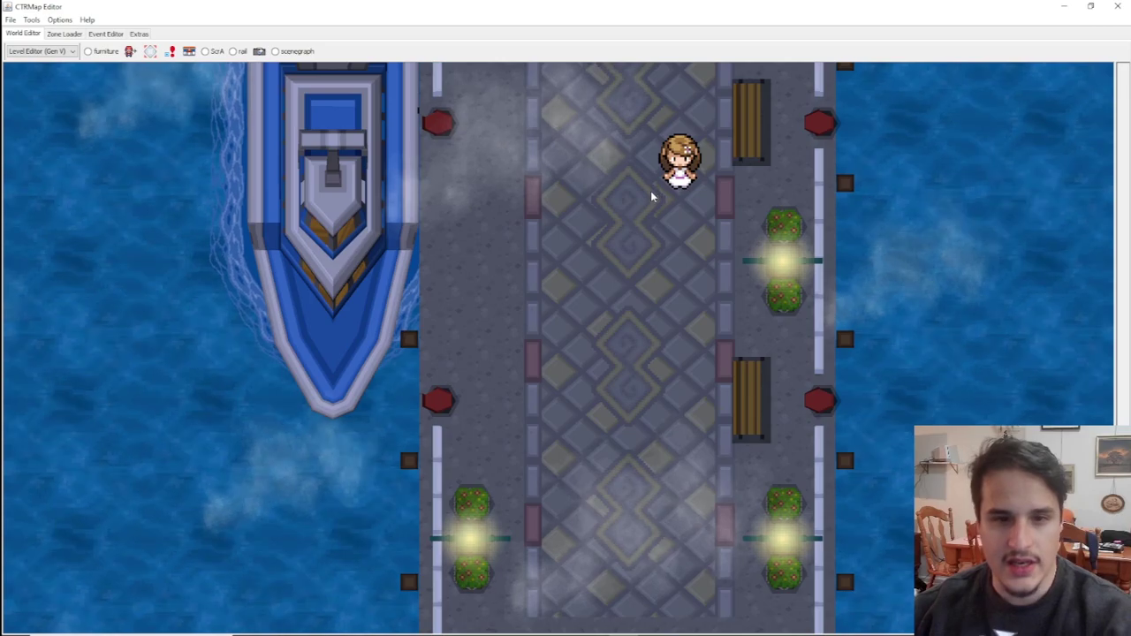
# Switch the loaded zone to 437 - Route 19.
pyautogui.scroll(-5, 650, 191)
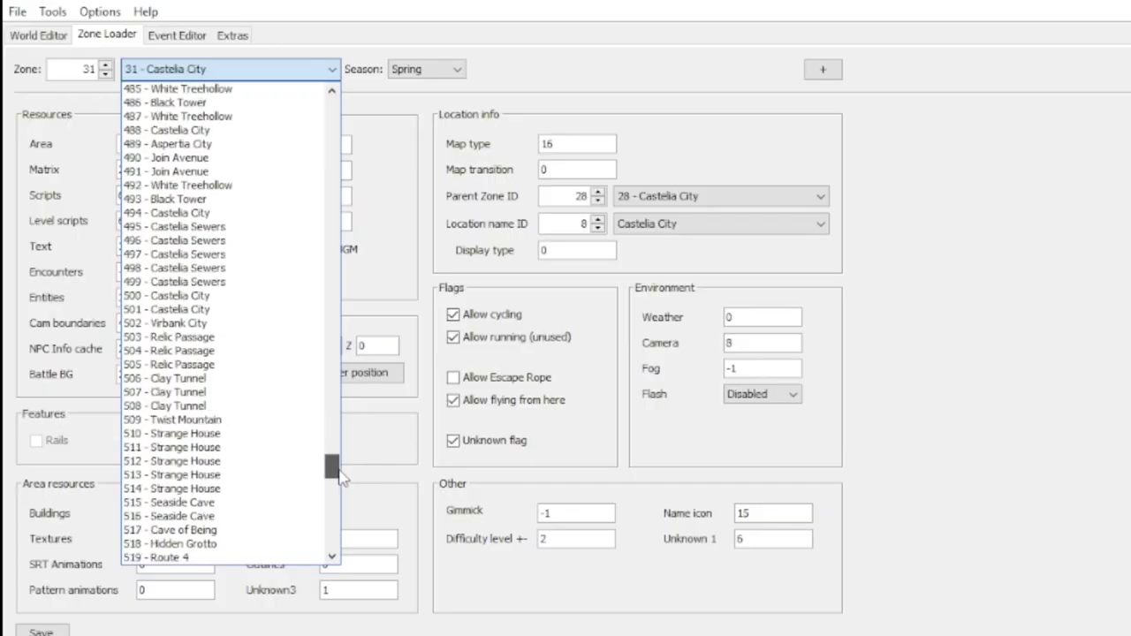
pyautogui.moveTo(343, 477); pyautogui.dragTo(334, 420)
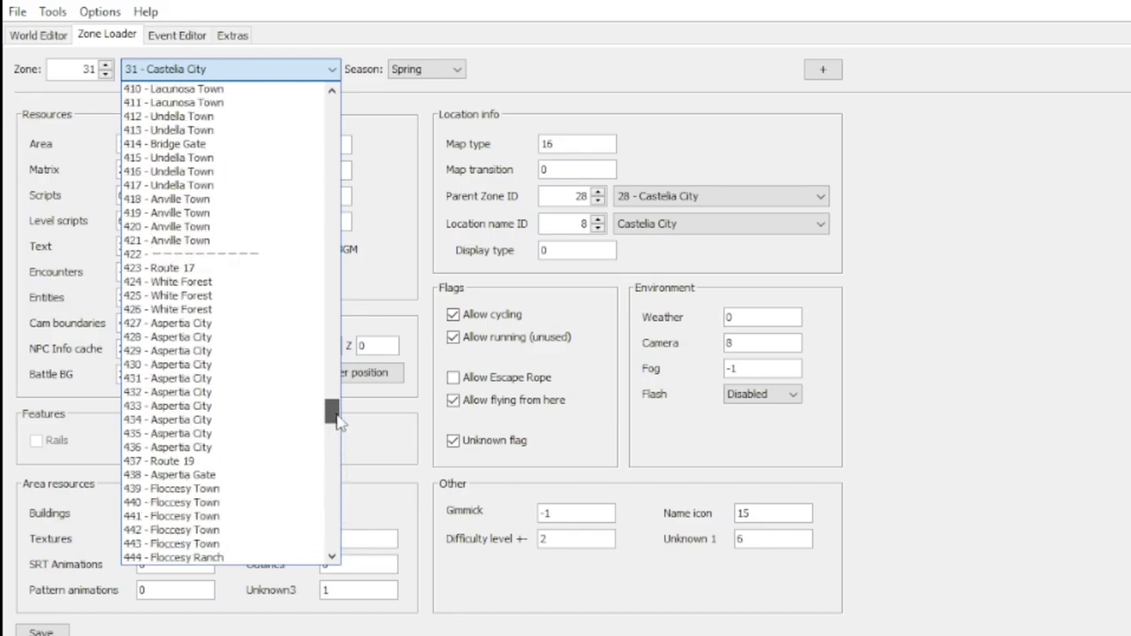
pyautogui.click(239, 461)
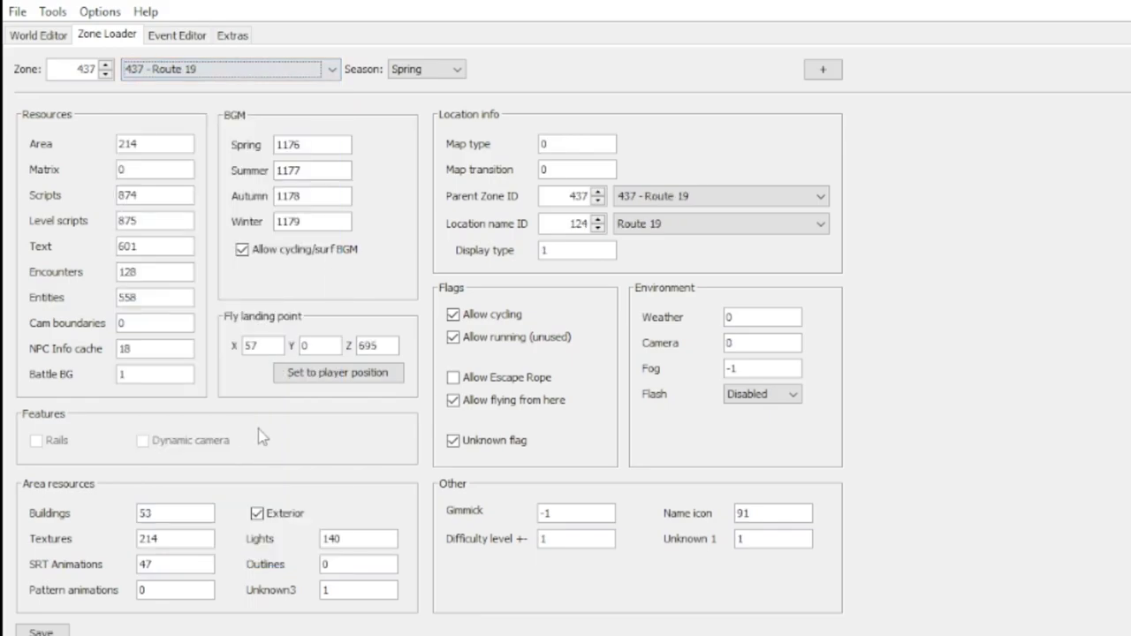
pyautogui.doubleClick(82, 68)
# Toggle the Route 19 map between top-down and 3-D game camera to inspect trainers and grass.
pyautogui.click(40, 40)
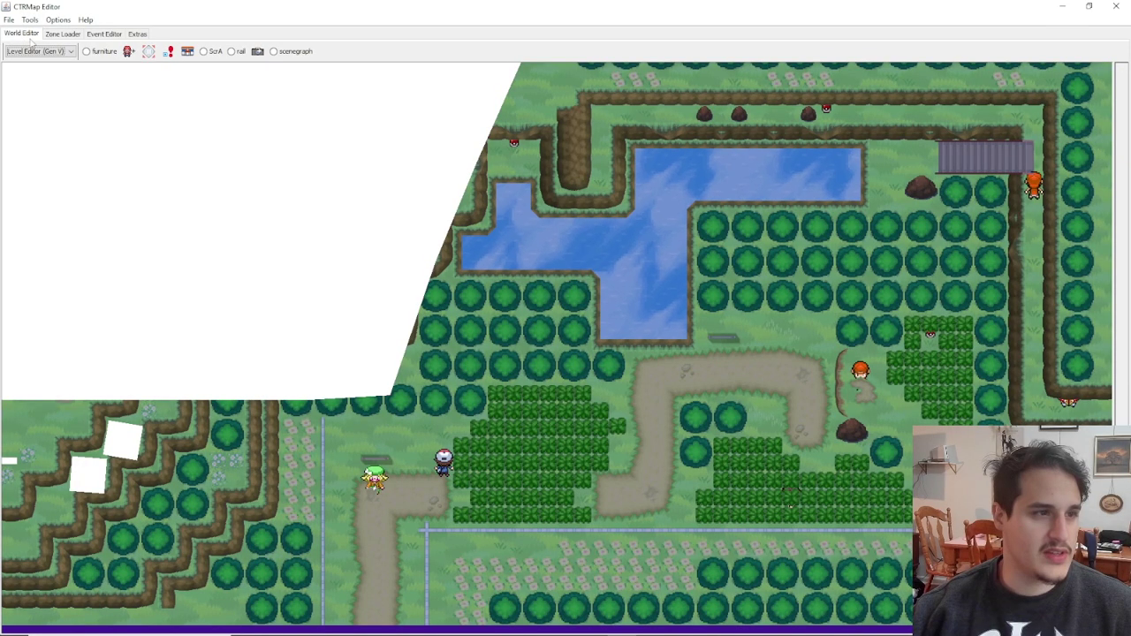
pyautogui.scroll(1, 467, 276)
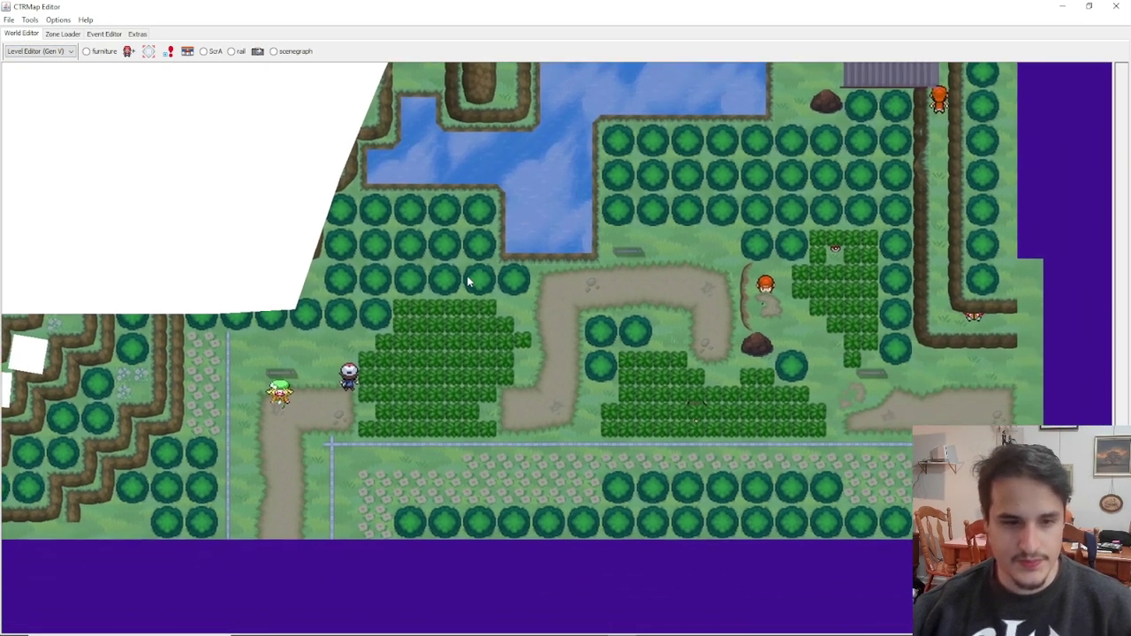
pyautogui.scroll(2, 460, 268)
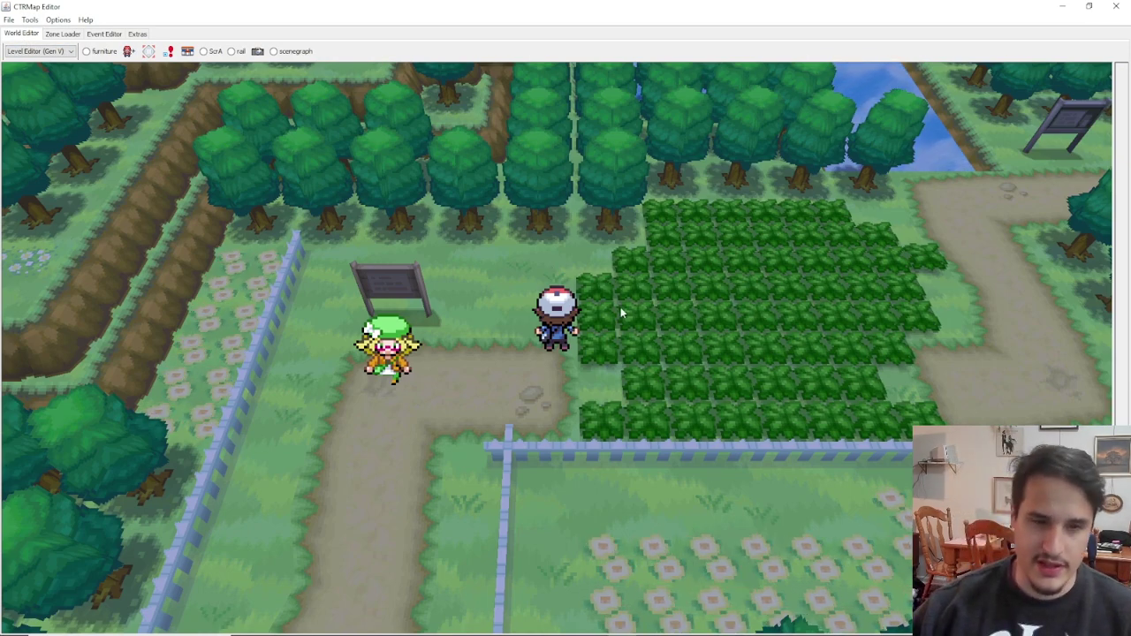
pyautogui.scroll(-2, 621, 307)
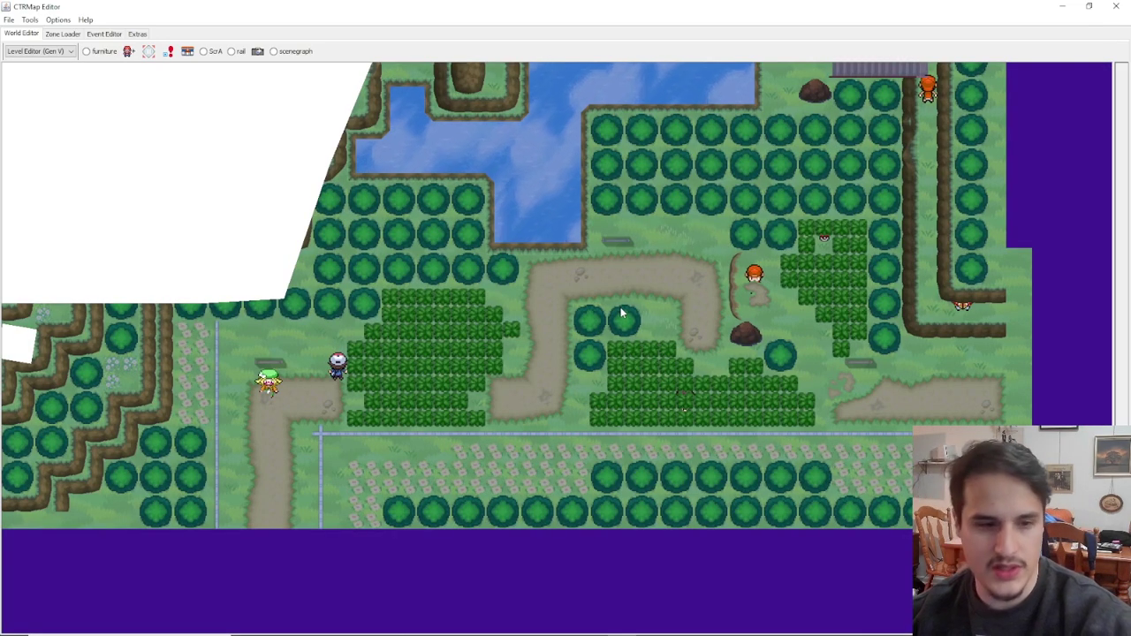
pyautogui.scroll(2, 620, 311)
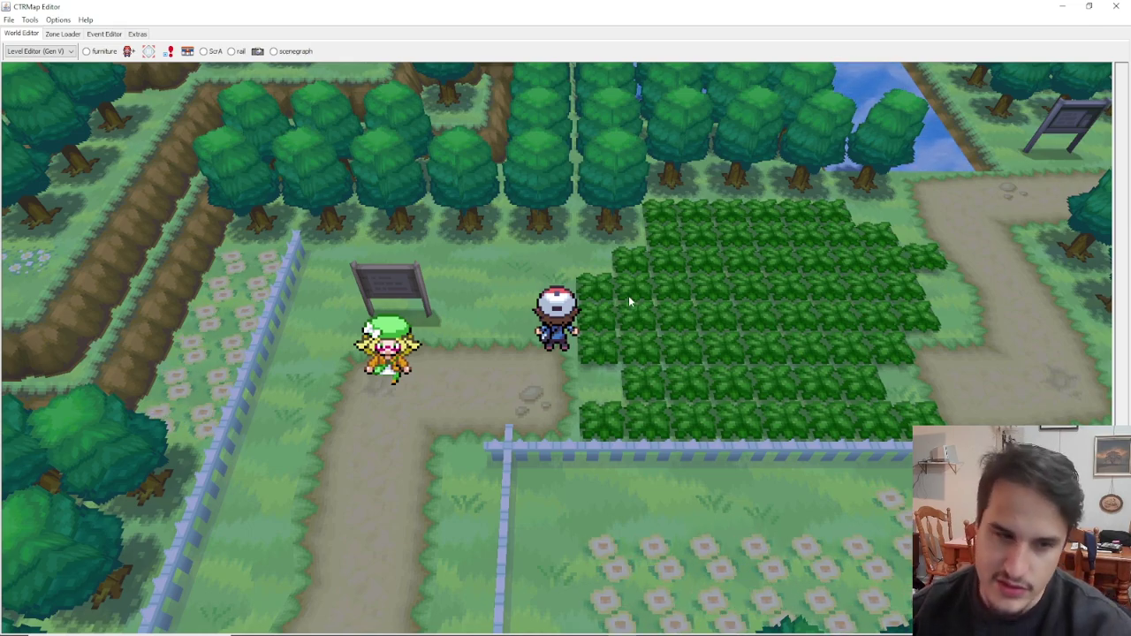
pyautogui.scroll(-2, 864, 268)
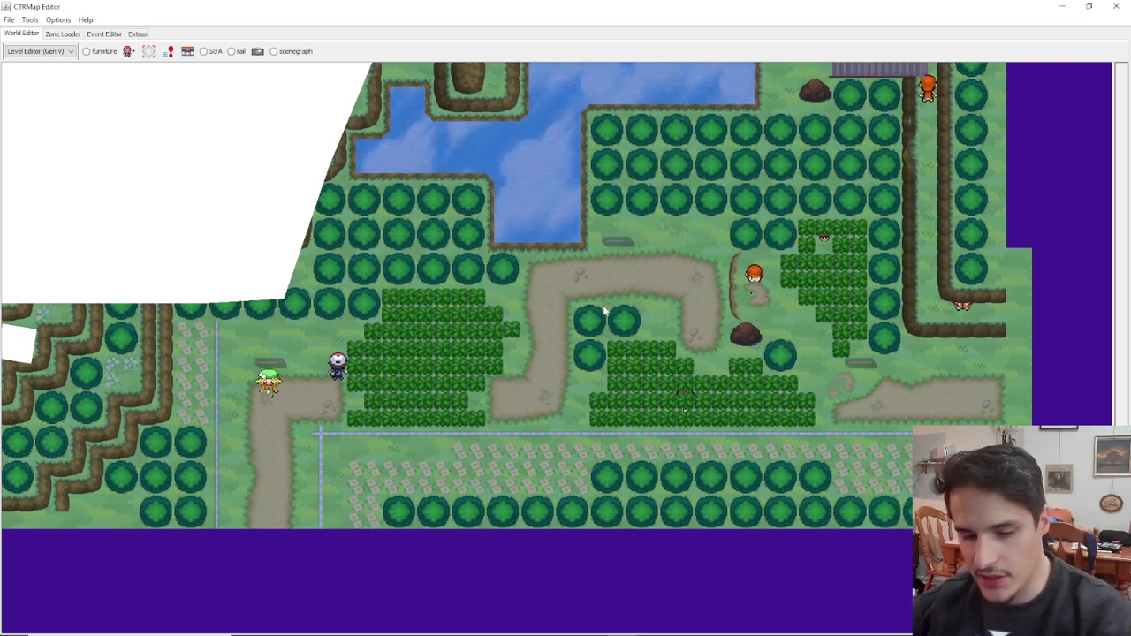
pyautogui.scroll(2, 605, 309)
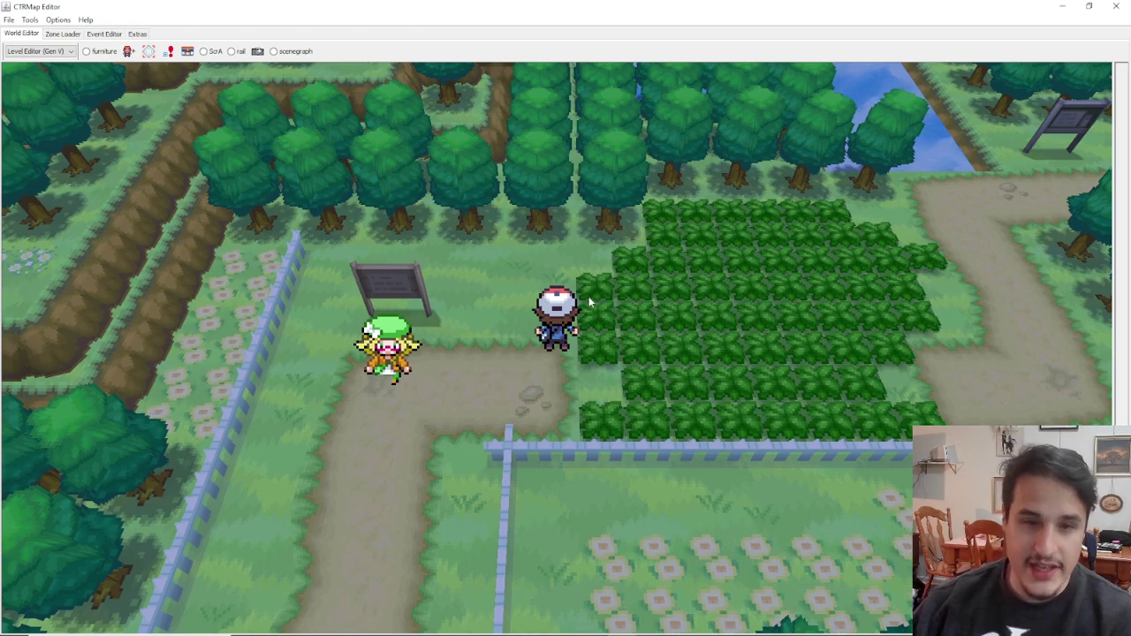
pyautogui.scroll(3, 591, 303)
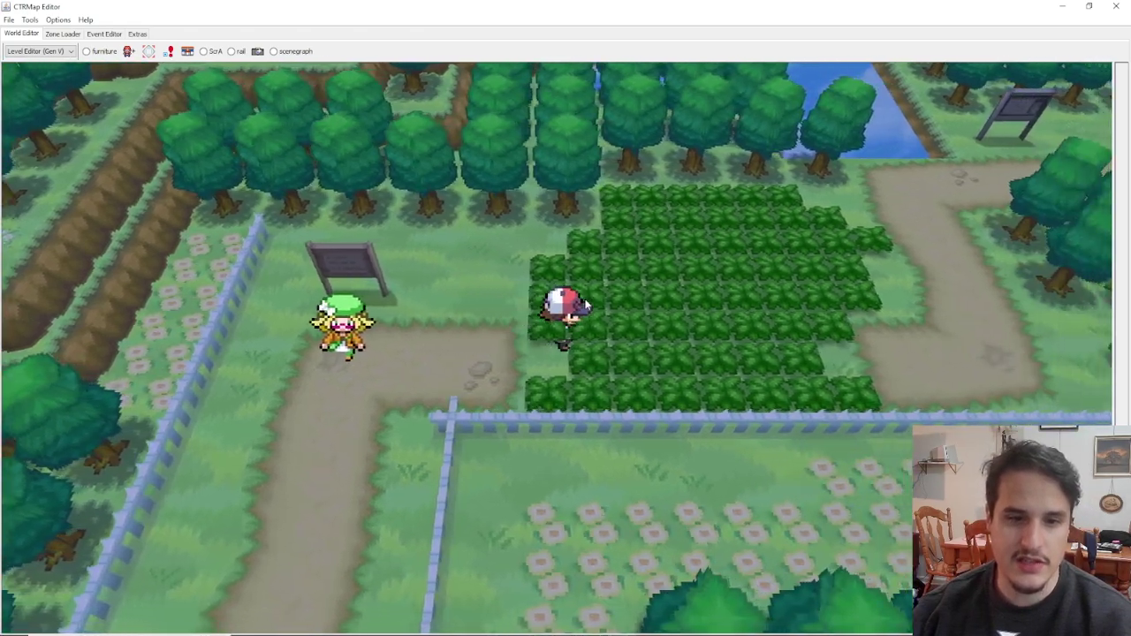
pyautogui.scroll(-4, 585, 305)
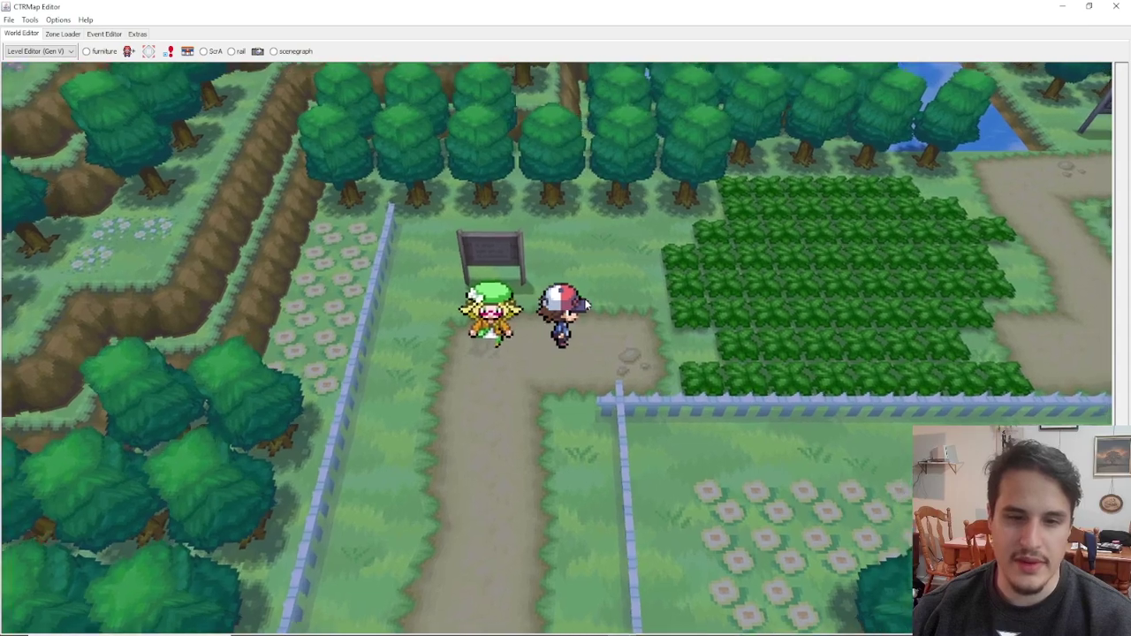
pyautogui.scroll(-3, 585, 305)
pyautogui.scroll(3, 741, 148)
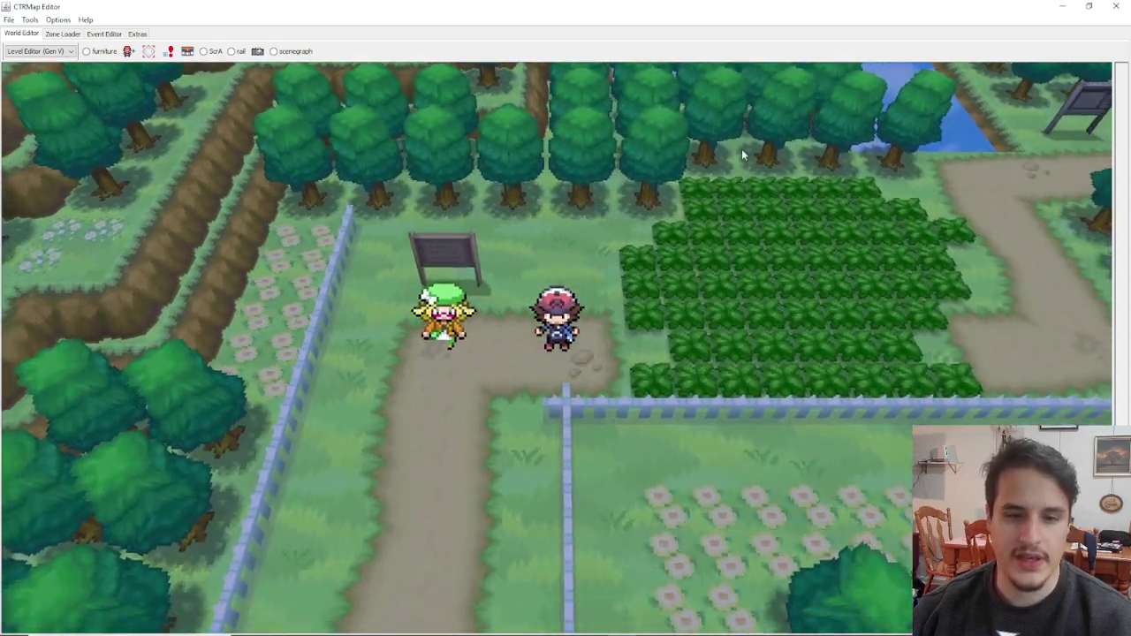
pyautogui.scroll(-3, 729, 107)
pyautogui.scroll(3, 728, 107)
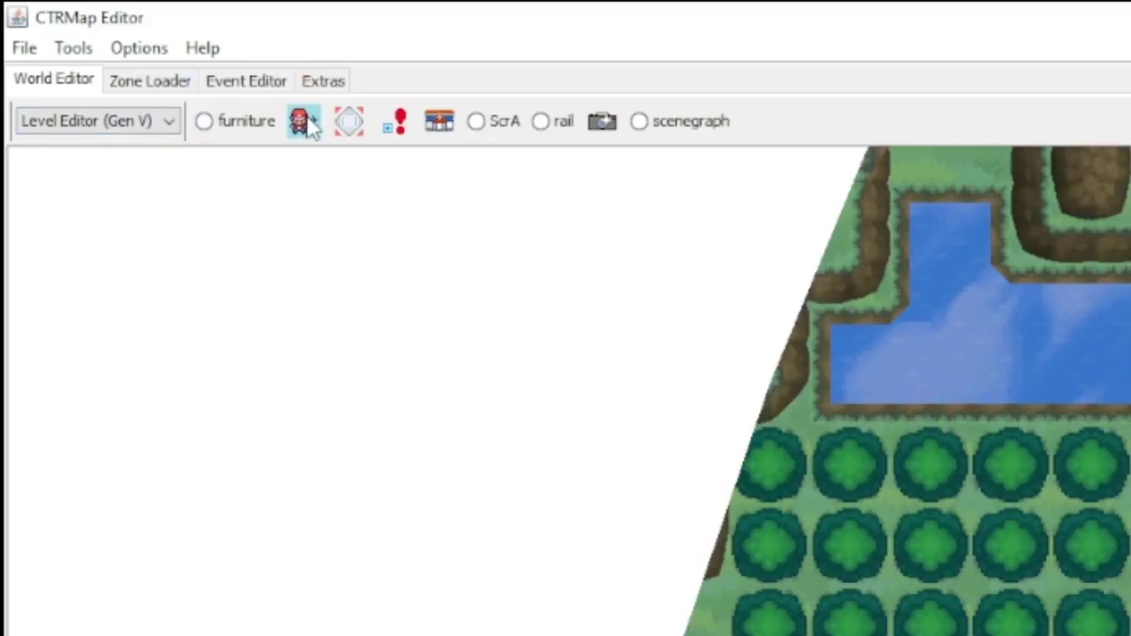
# Show NPCs and inspect the green-haired NPC (script 2,000) and the orange-haired trainer.
pyautogui.click(302, 122)
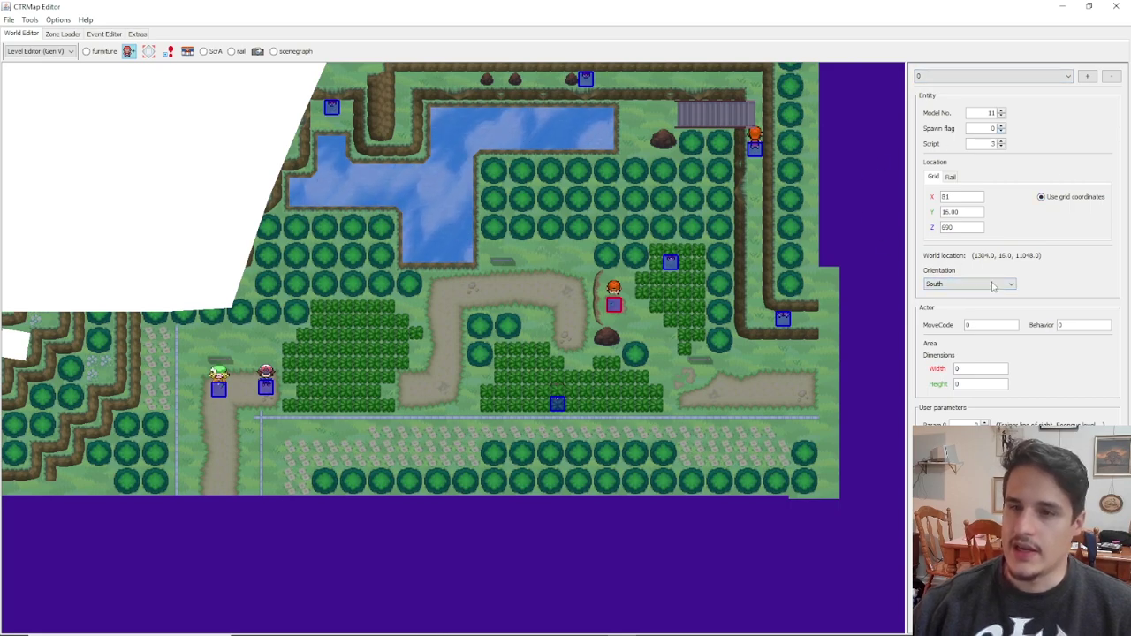
pyautogui.click(218, 390)
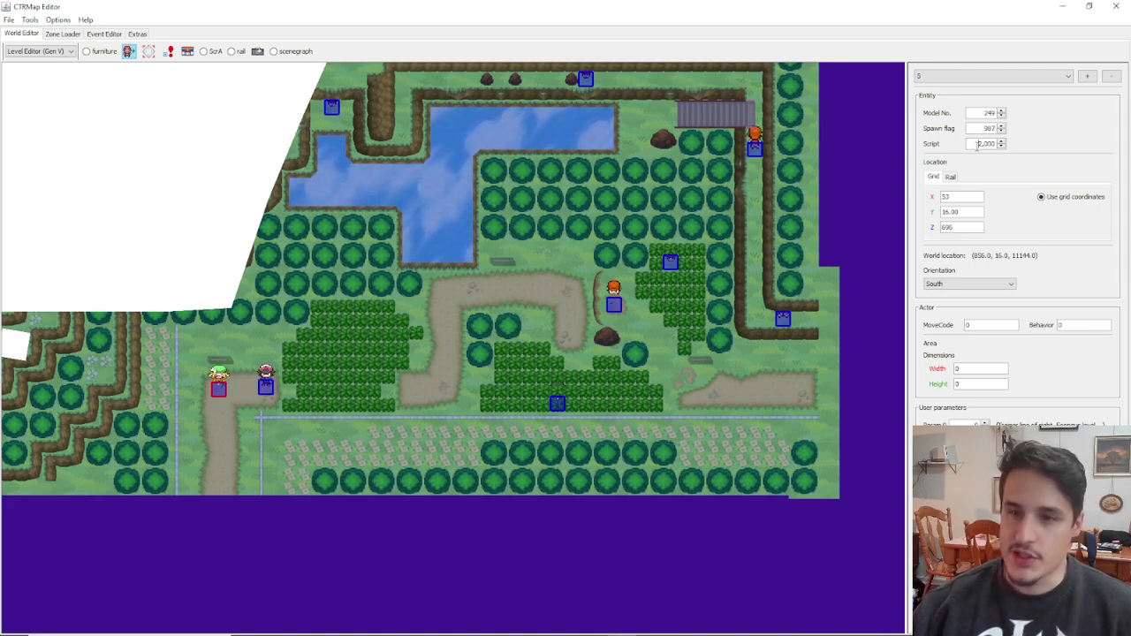
pyautogui.moveTo(978, 146); pyautogui.dragTo(1009, 143)
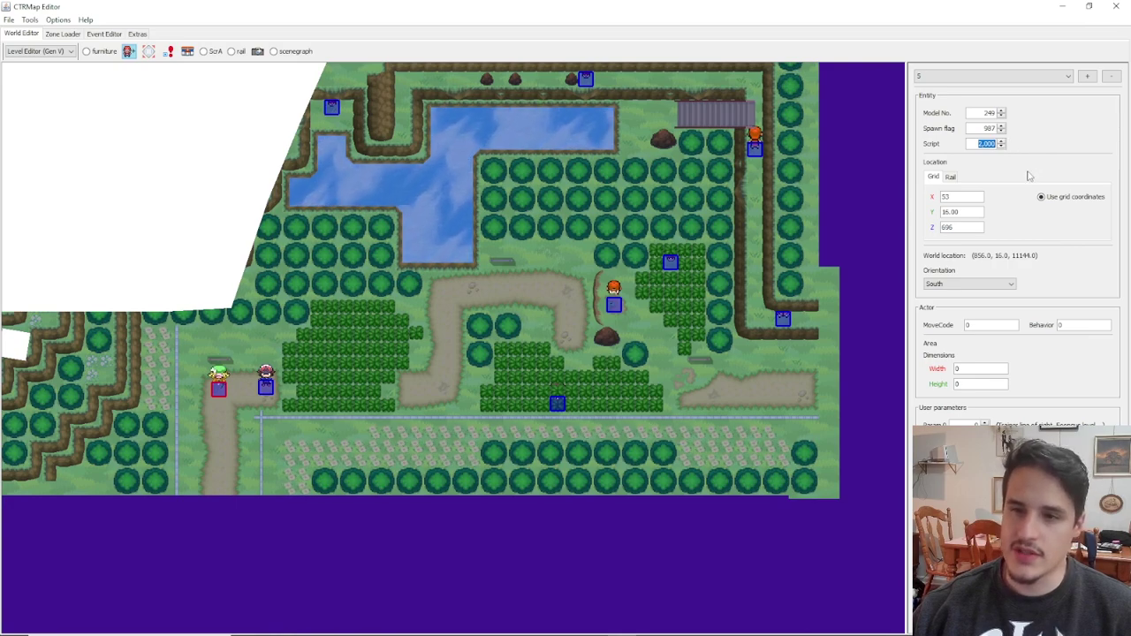
pyautogui.click(988, 146)
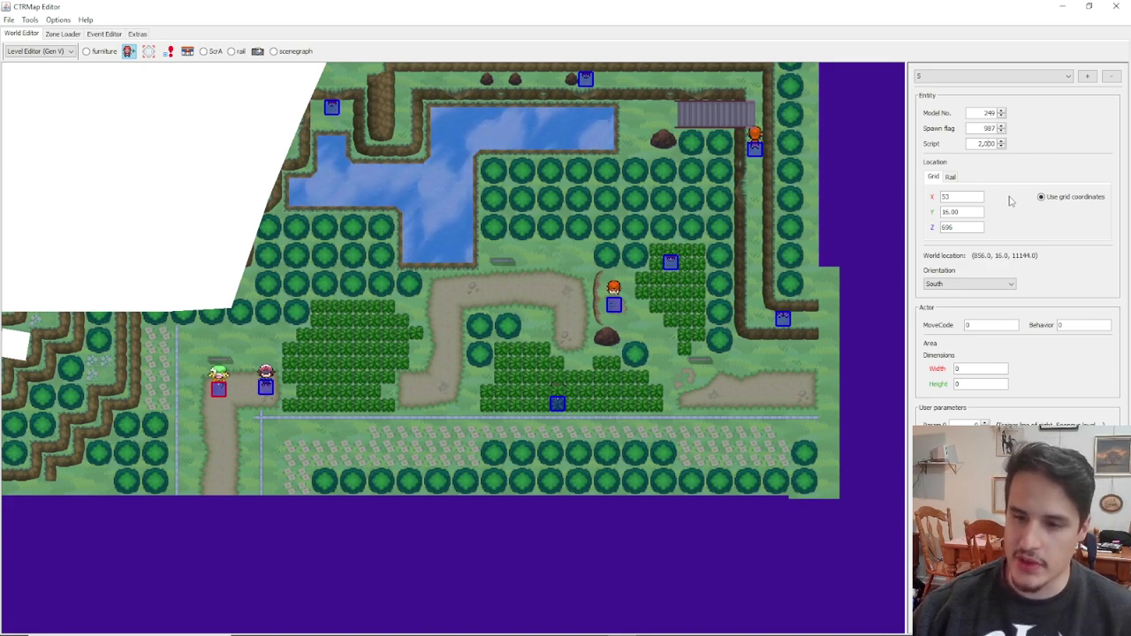
pyautogui.click(614, 305)
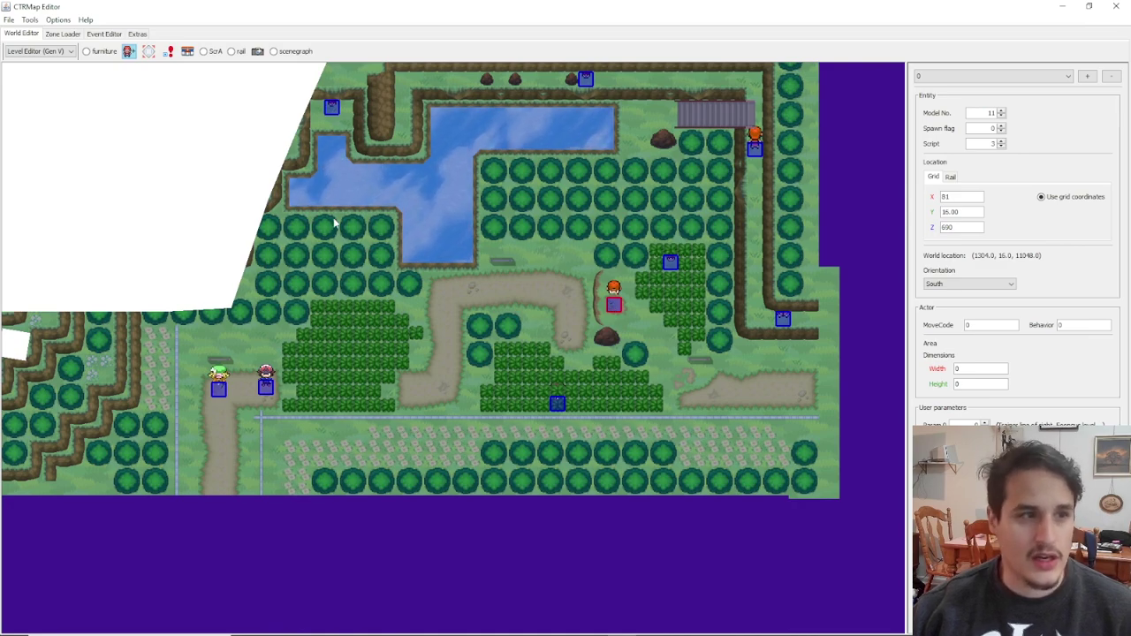
# From the Event Editor, open Route 19's Z0437 scripts decompiled as MainEvents.pks.
pyautogui.click(63, 34)
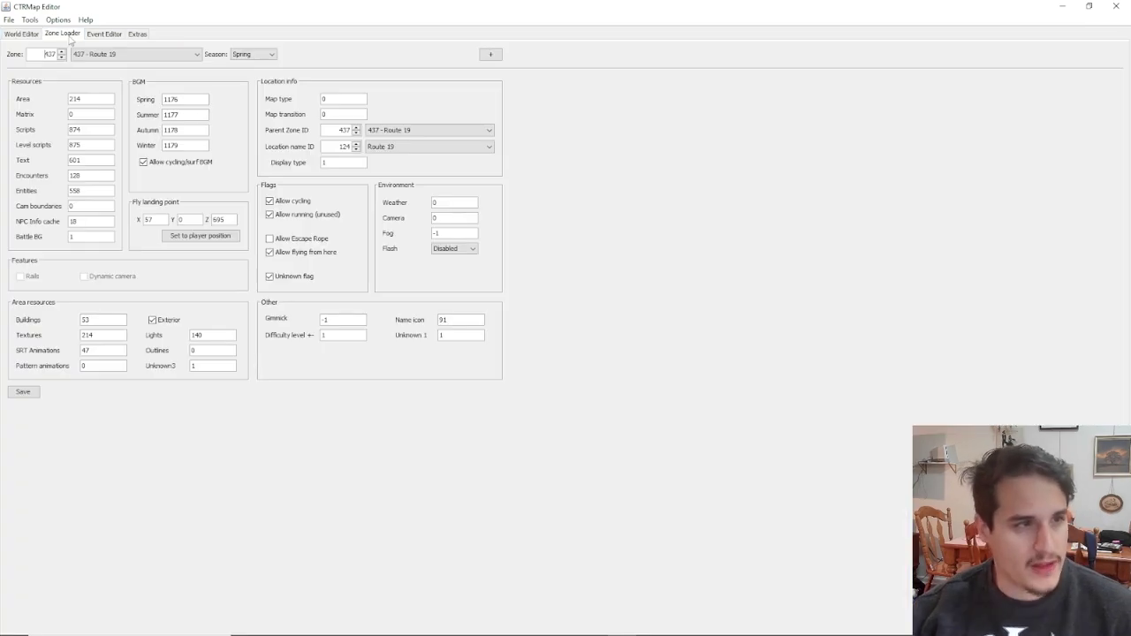
pyautogui.click(103, 34)
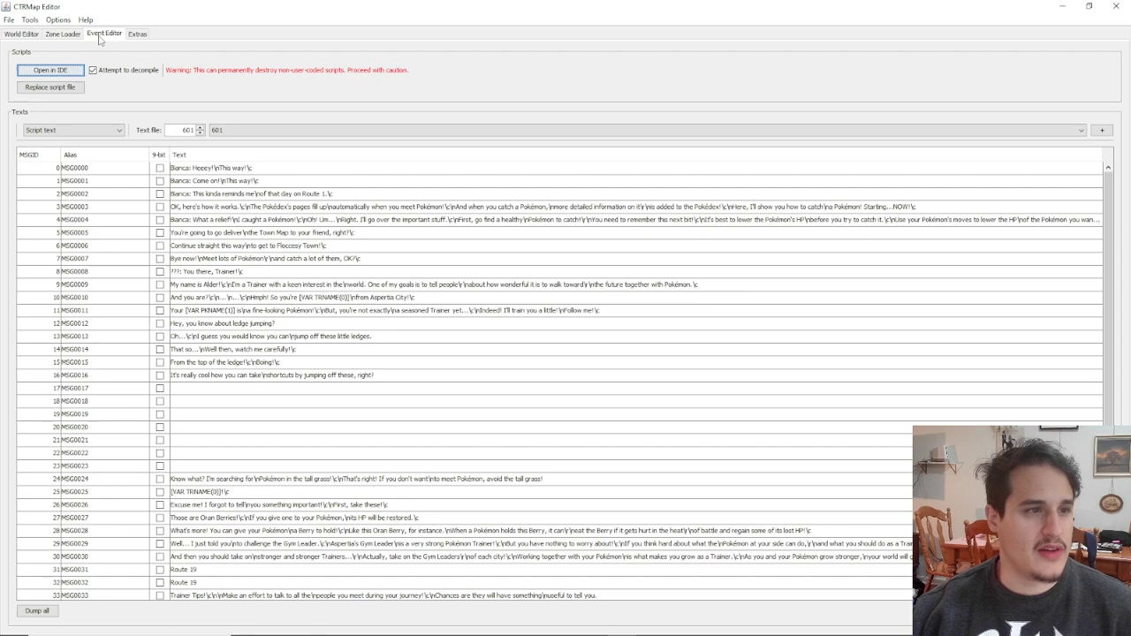
pyautogui.click(23, 34)
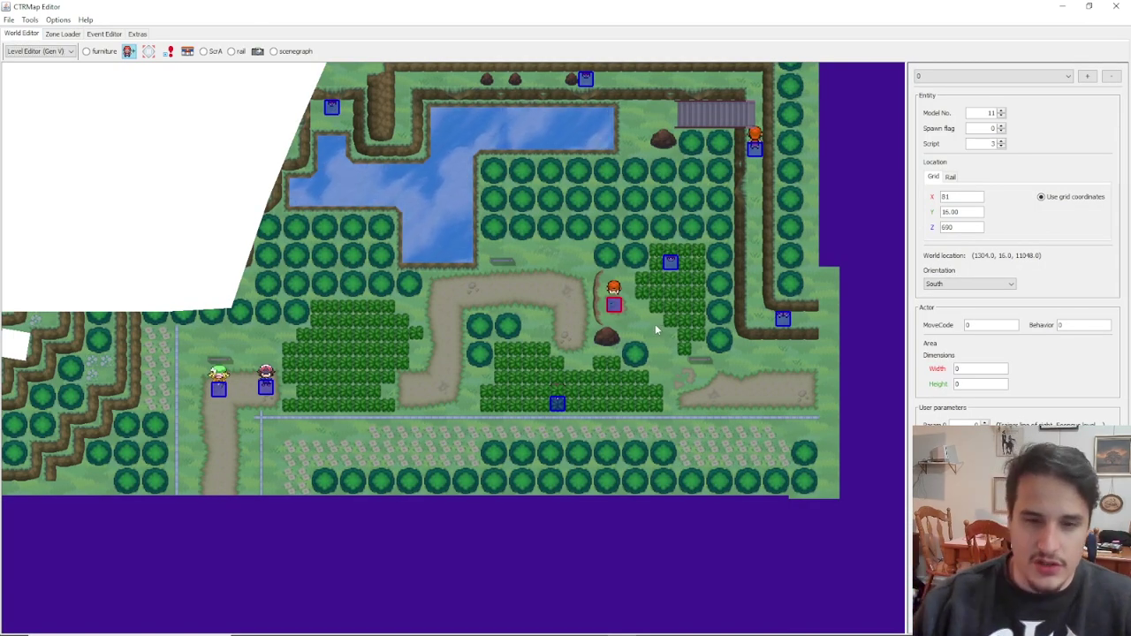
pyautogui.scroll(1, 655, 323)
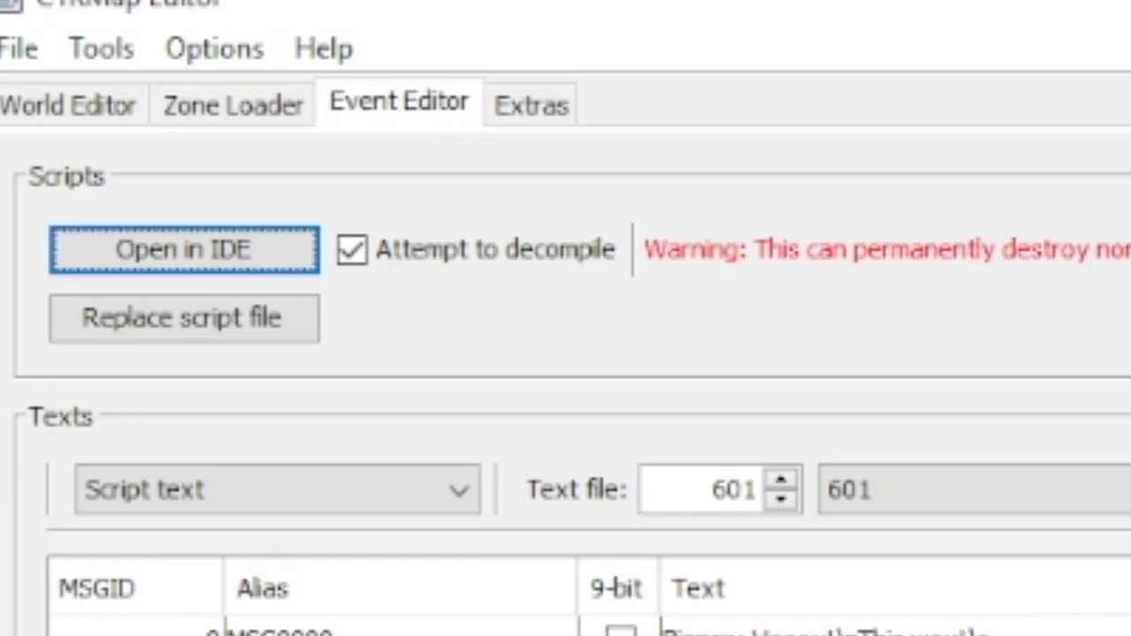
pyautogui.click(57, 74)
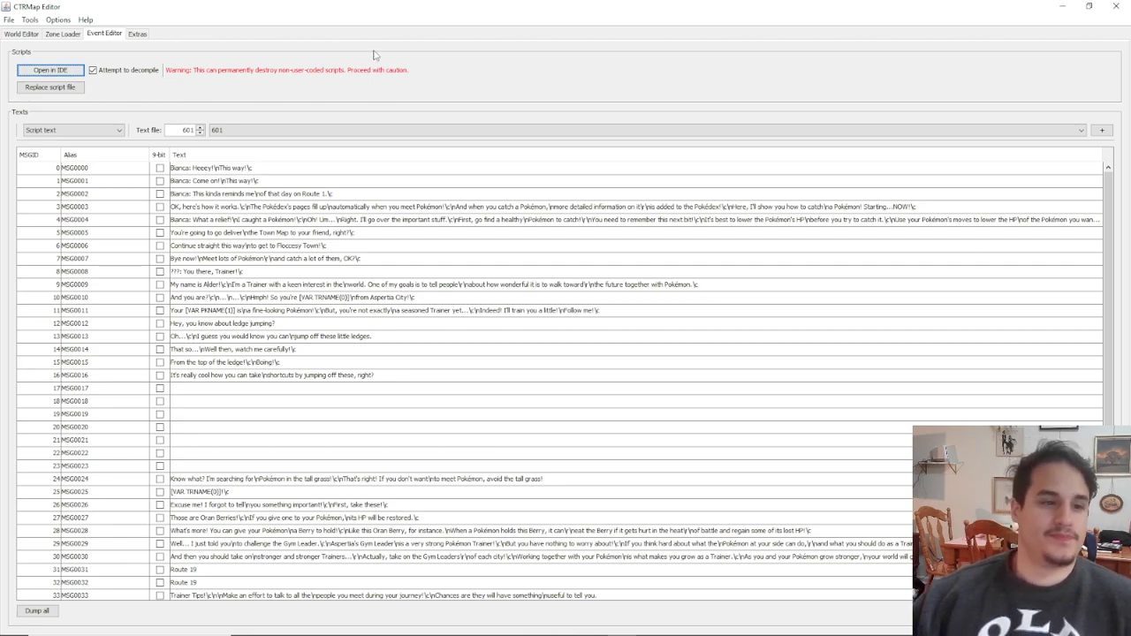
pyautogui.click(53, 74)
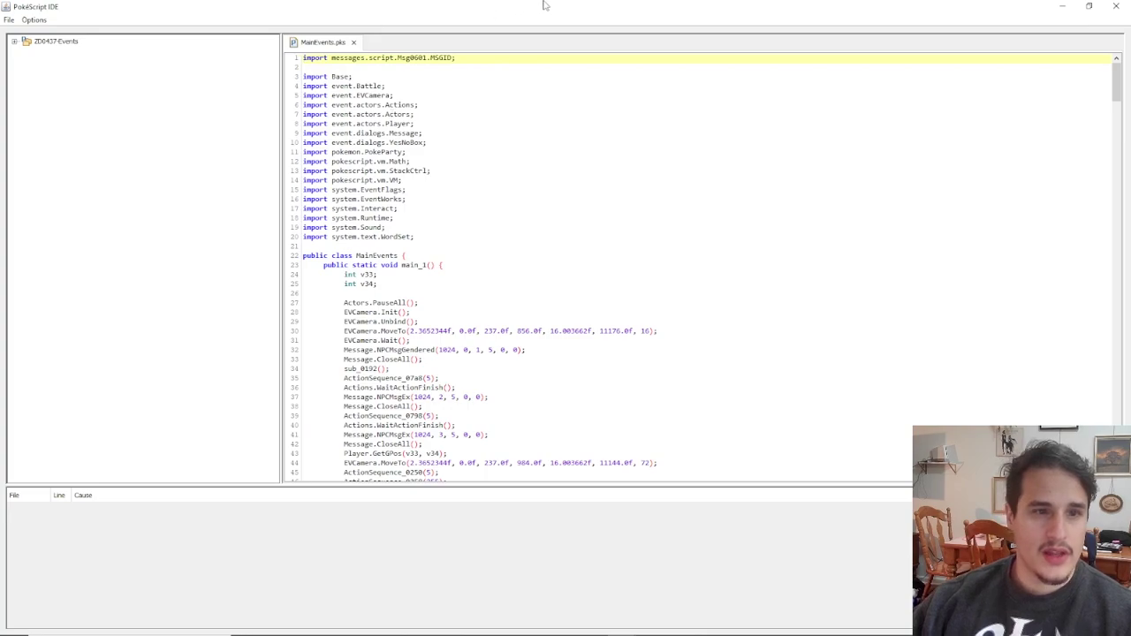
# Back in CTRMap, confirm the NPC uses script 3, then reopen the scripts view.
pyautogui.hotkey('alt', 'Tab')
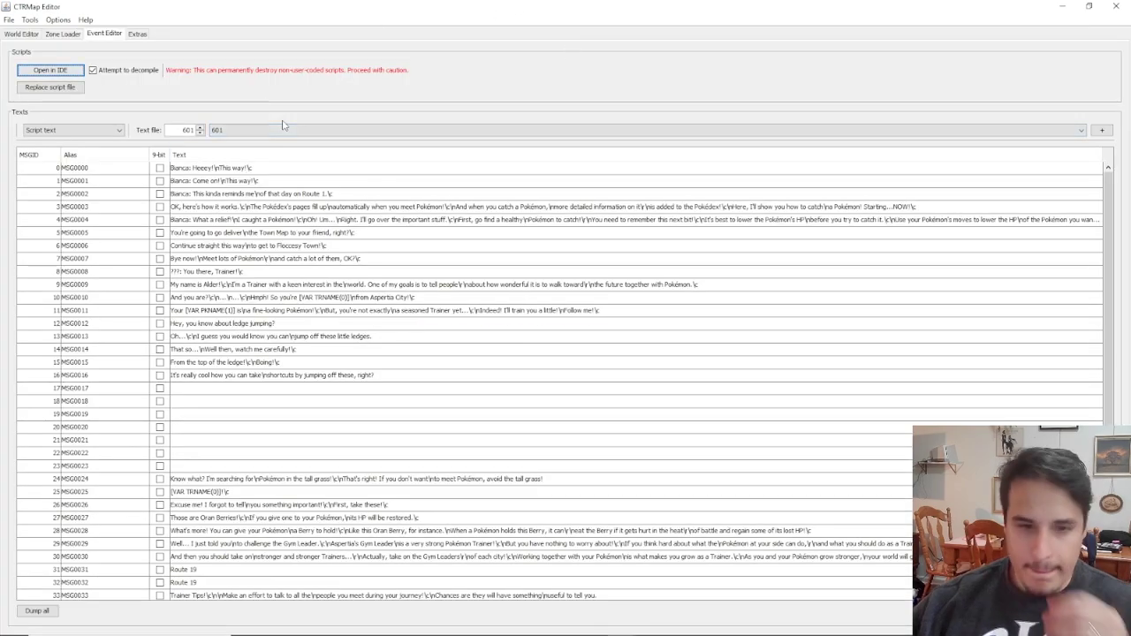
pyautogui.click(63, 34)
pyautogui.click(21, 33)
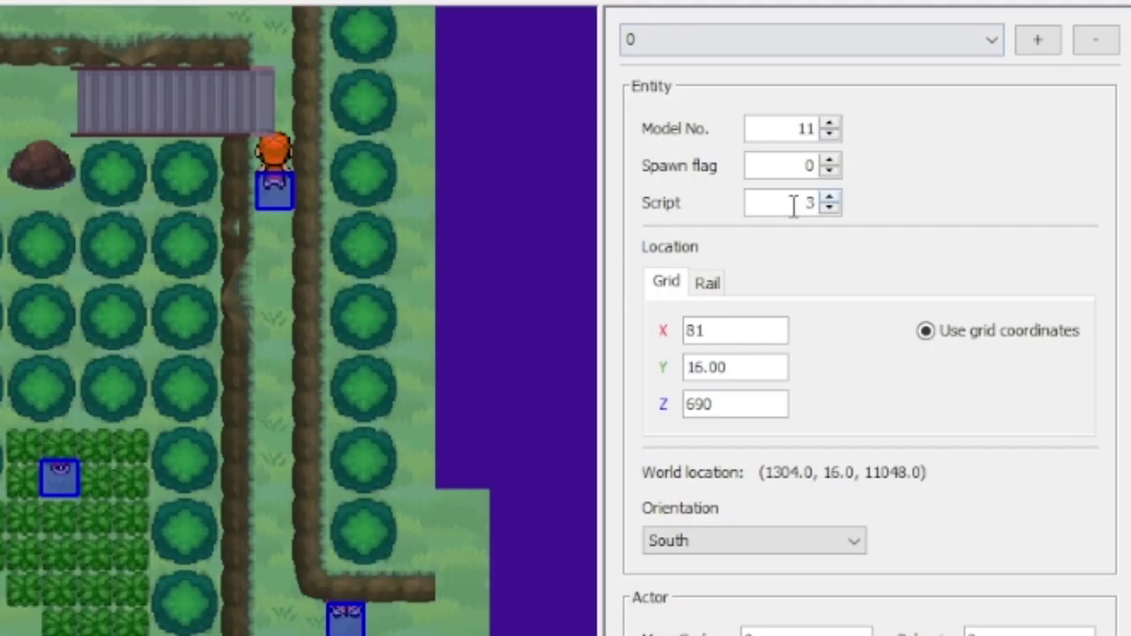
pyautogui.doubleClick(984, 143)
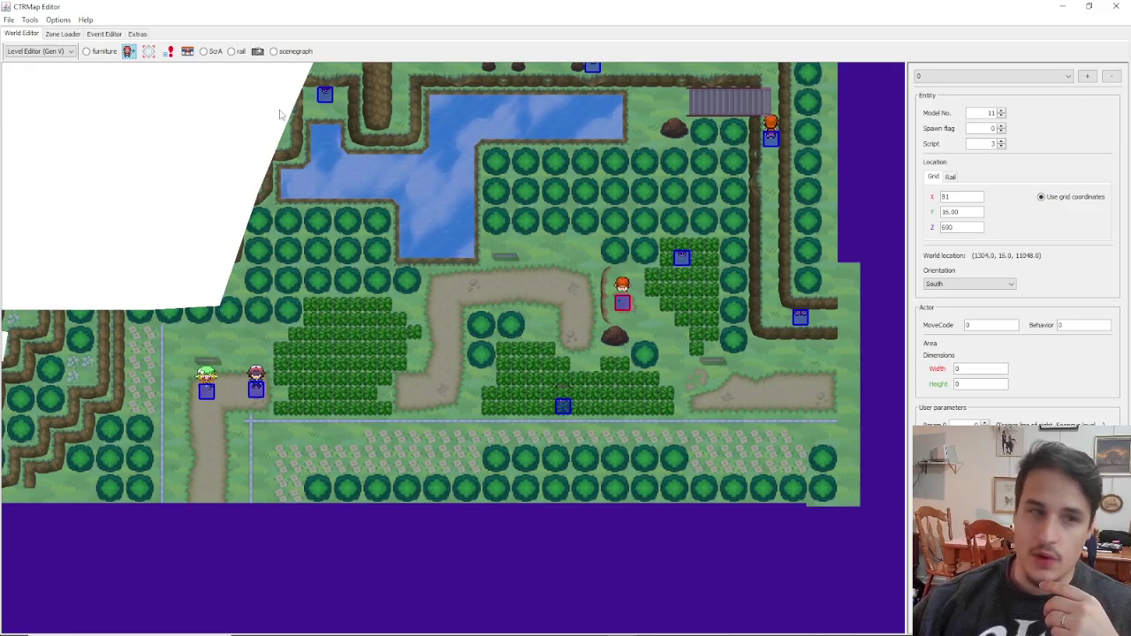
pyautogui.click(92, 35)
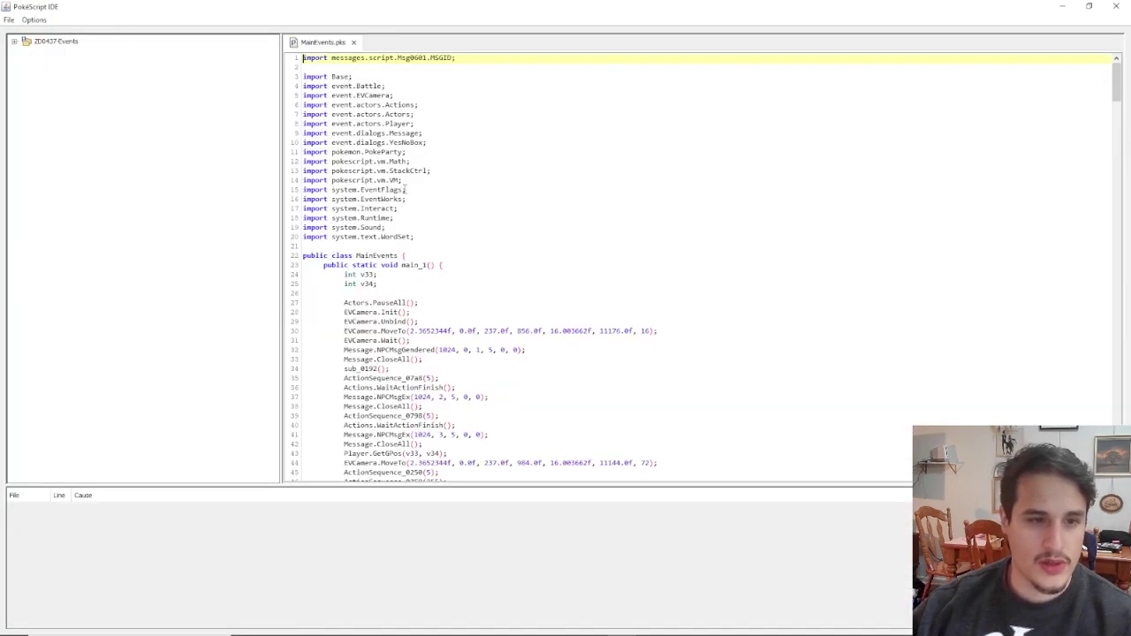
# Locate the main_1 function declaration in MainEvents.pks.
pyautogui.scroll(-6, 351, 181)
pyautogui.scroll(4, 350, 180)
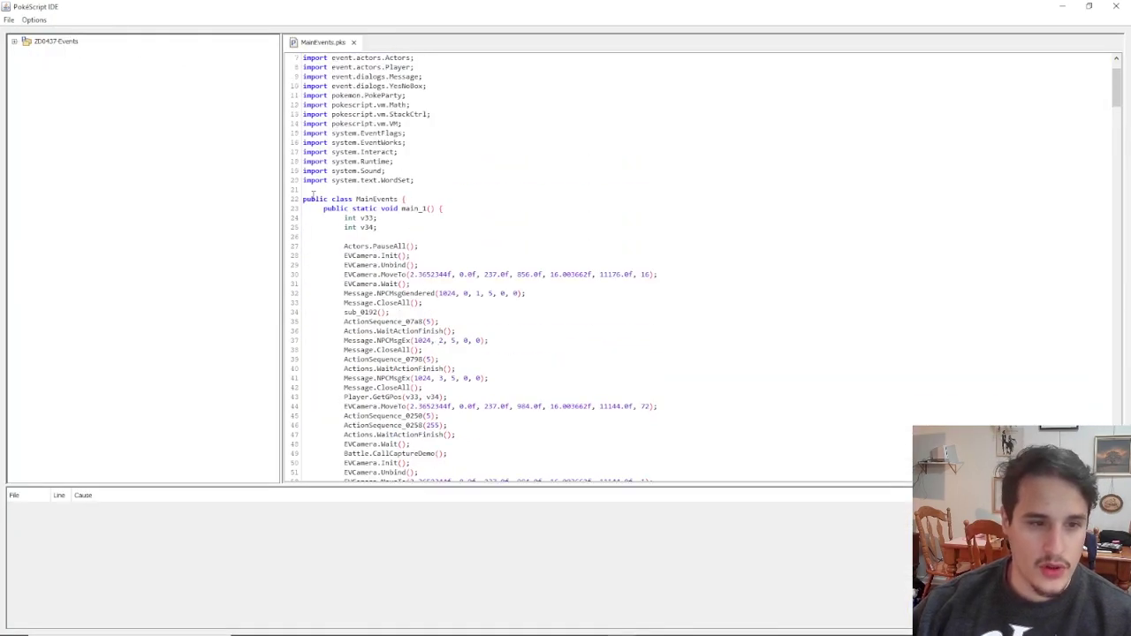
pyautogui.moveTo(318, 212); pyautogui.dragTo(431, 209)
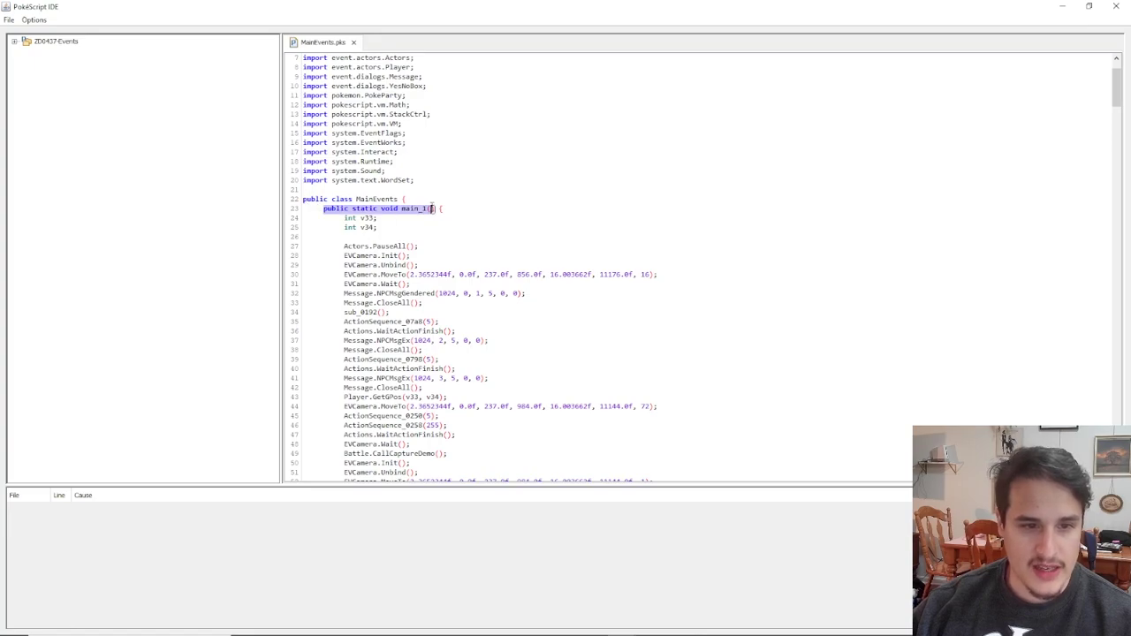
pyautogui.click(504, 216)
# Find main_3's NPCMsgEx calls showing messages 15 and 12, then return to CTRMap.
pyautogui.scroll(-17, 482, 221)
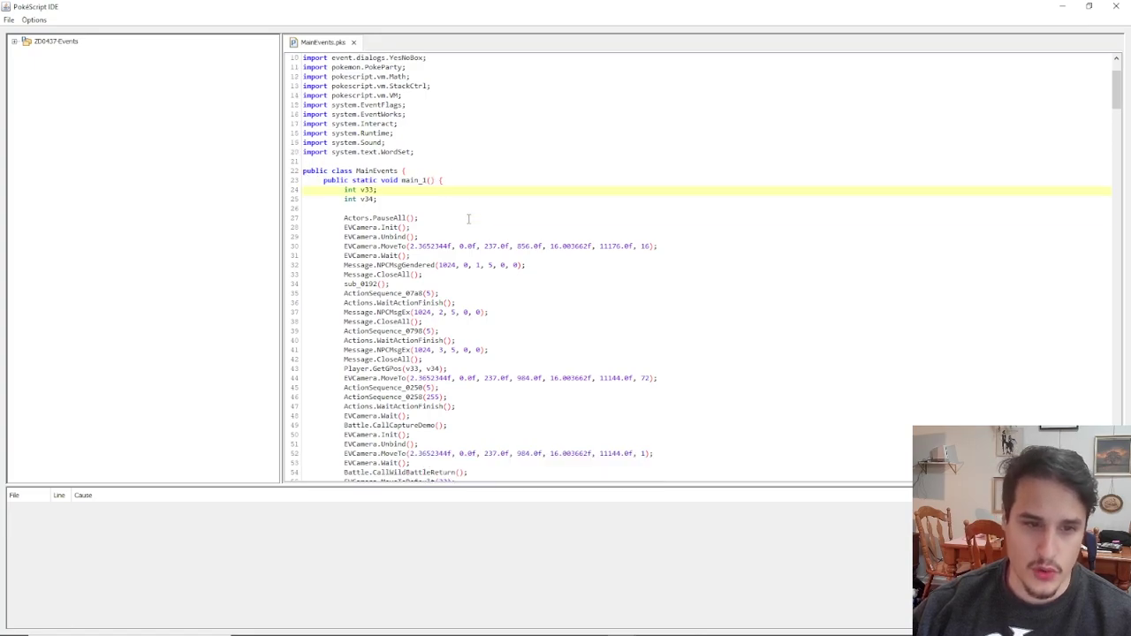
pyautogui.scroll(-20, 478, 224)
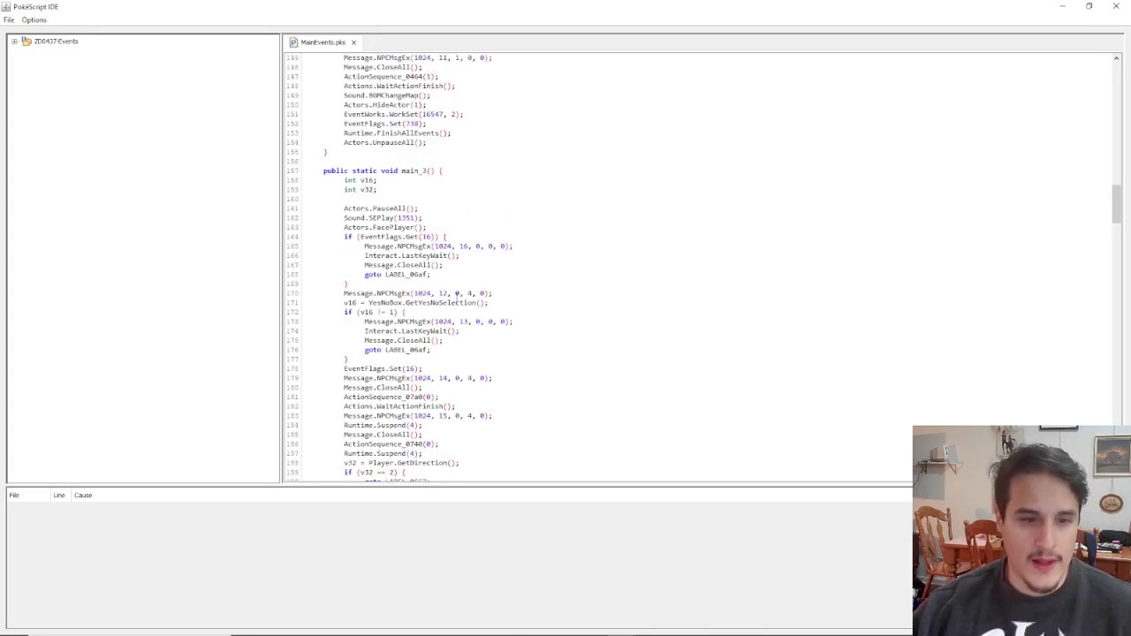
pyautogui.scroll(-3, 508, 294)
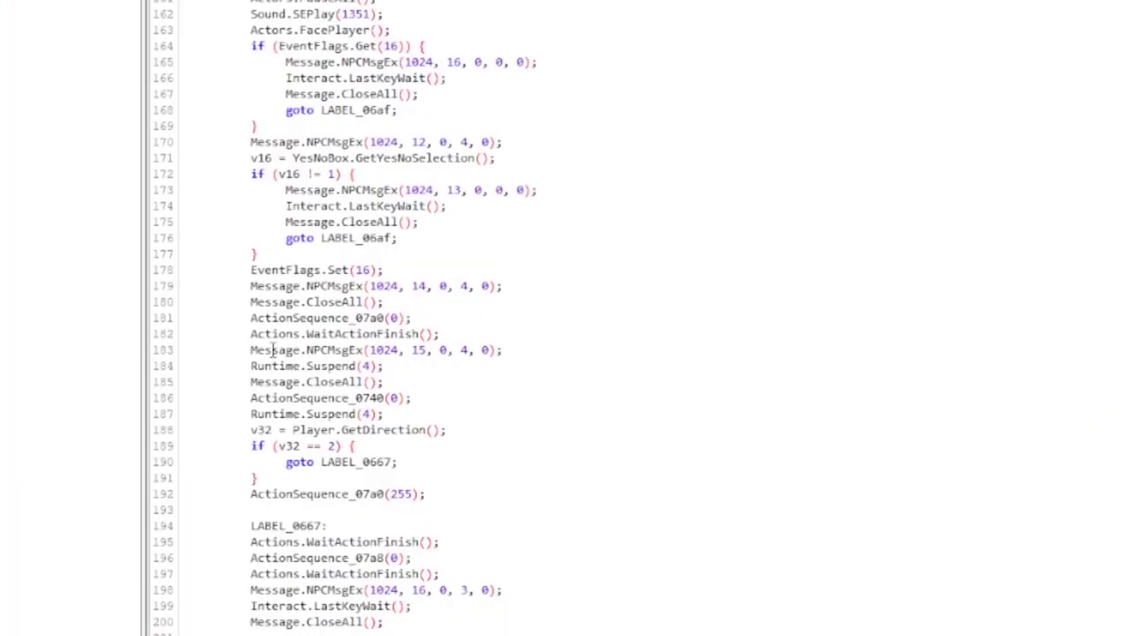
pyautogui.moveTo(344, 302); pyautogui.dragTo(390, 302)
pyautogui.moveTo(330, 350); pyautogui.dragTo(400, 350)
pyautogui.click(400, 350)
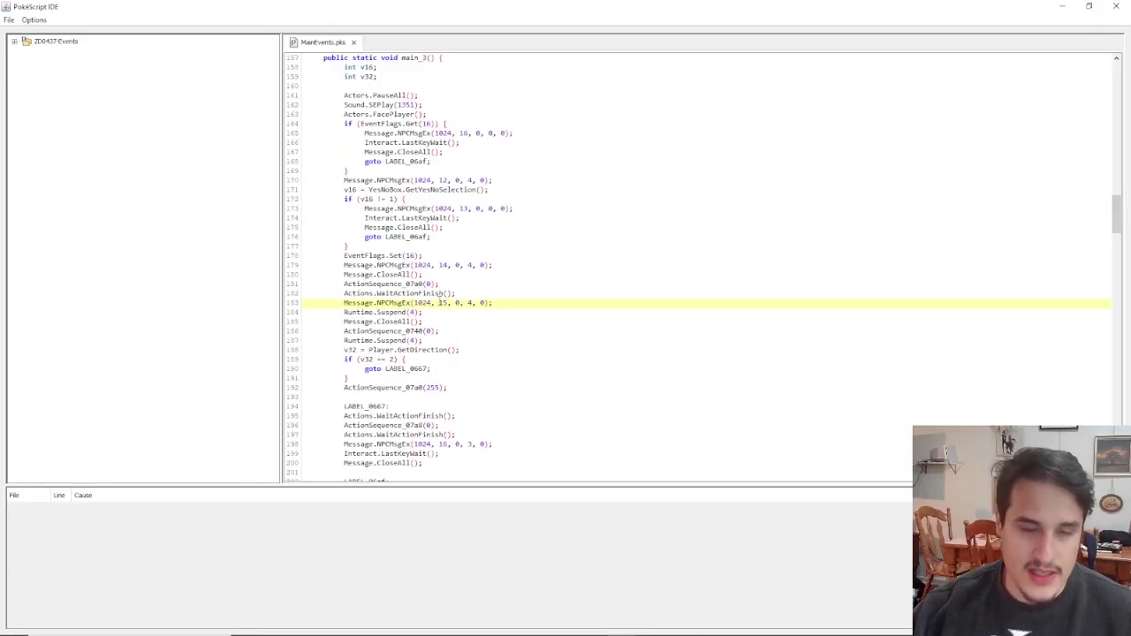
pyautogui.doubleClick(443, 303)
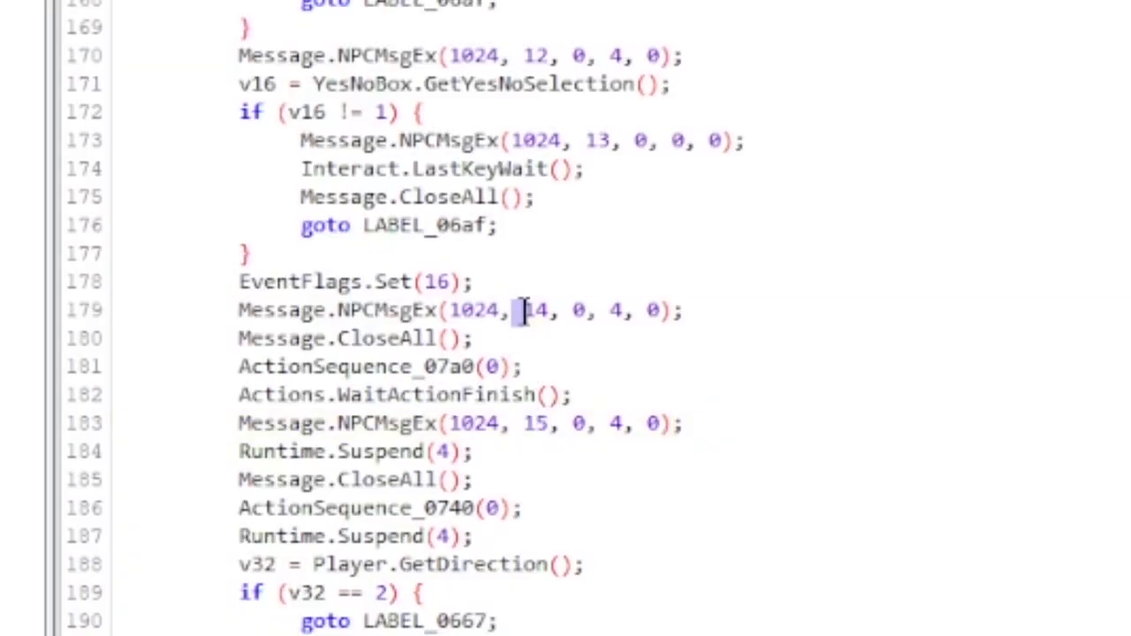
pyautogui.doubleClick(536, 56)
pyautogui.hotkey('alt', 'Tab')
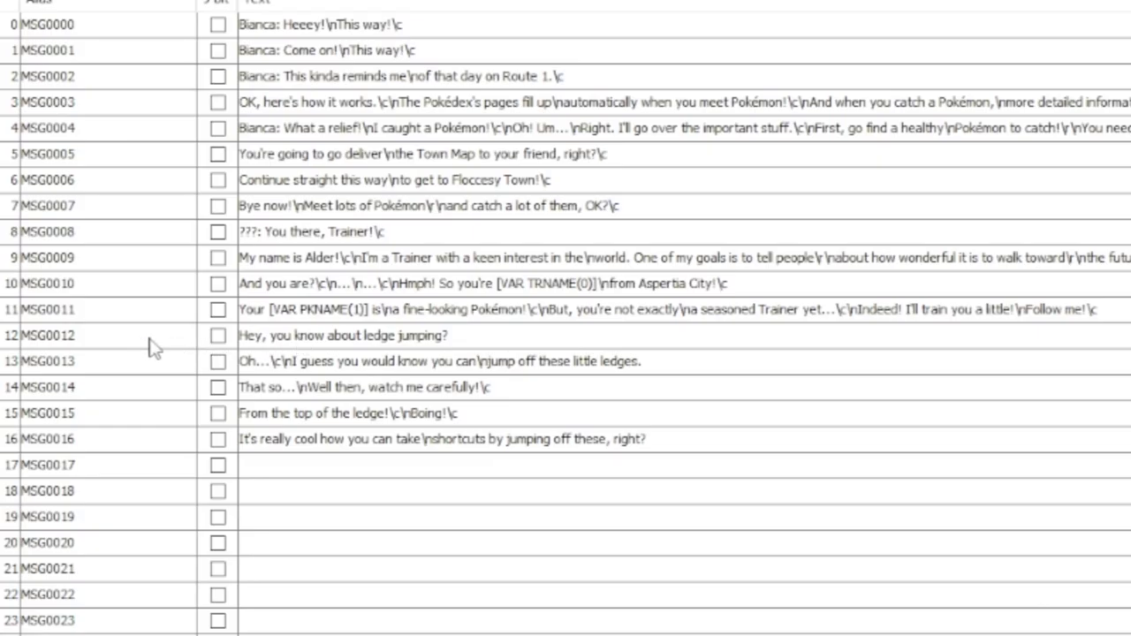
pyautogui.click(150, 339)
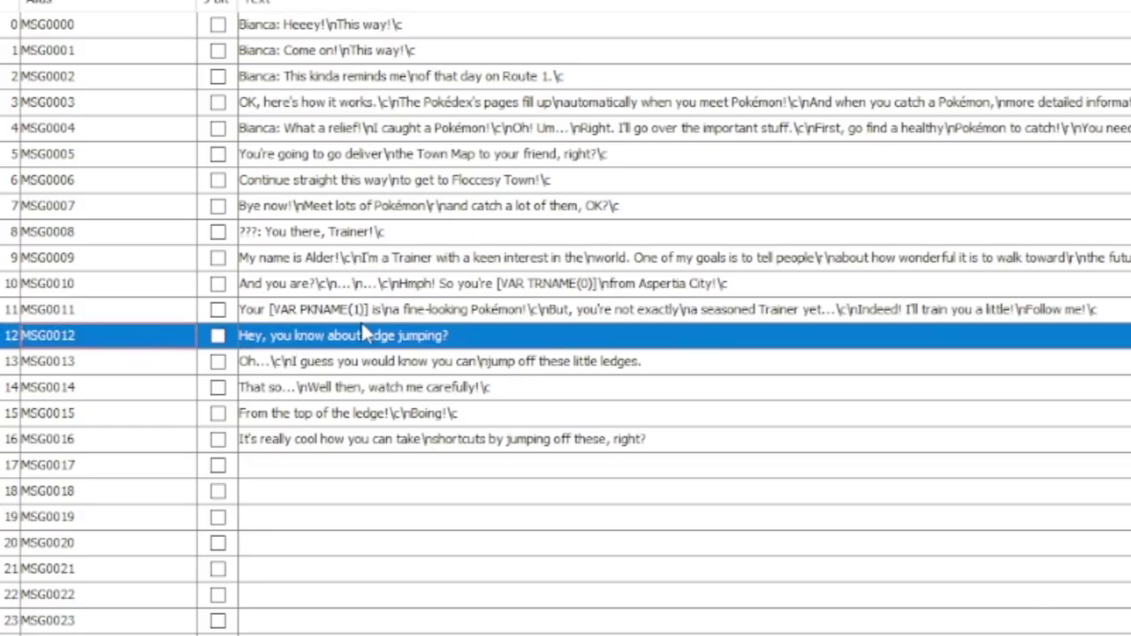
pyautogui.click(362, 394)
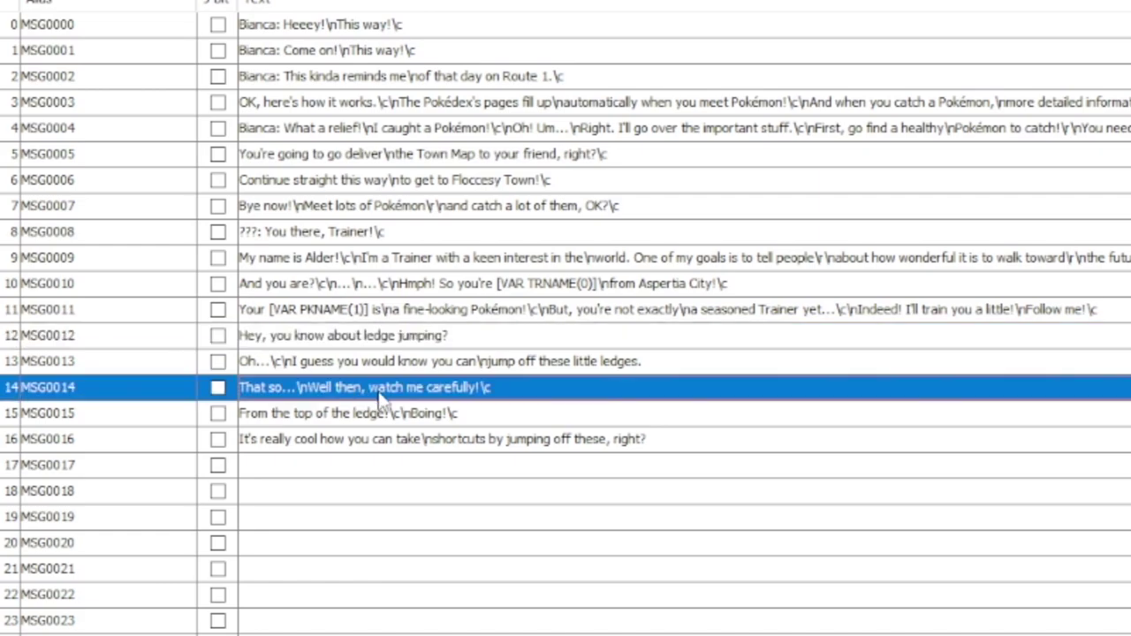
pyautogui.click(393, 417)
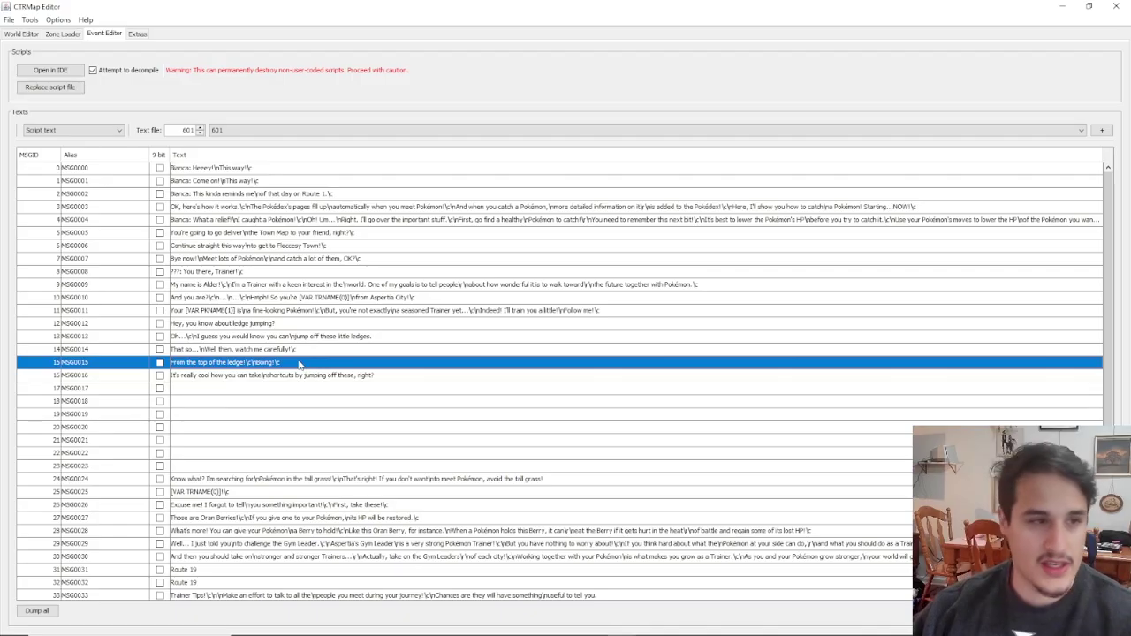
pyautogui.hotkey('alt', 'Tab')
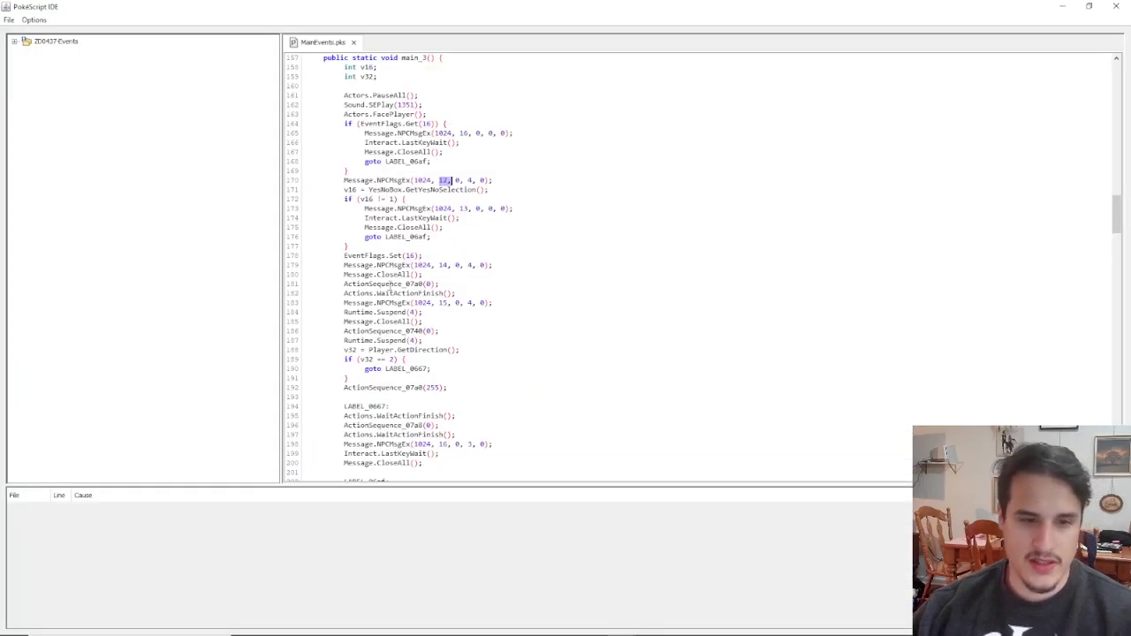
pyautogui.scroll(2, 475, 283)
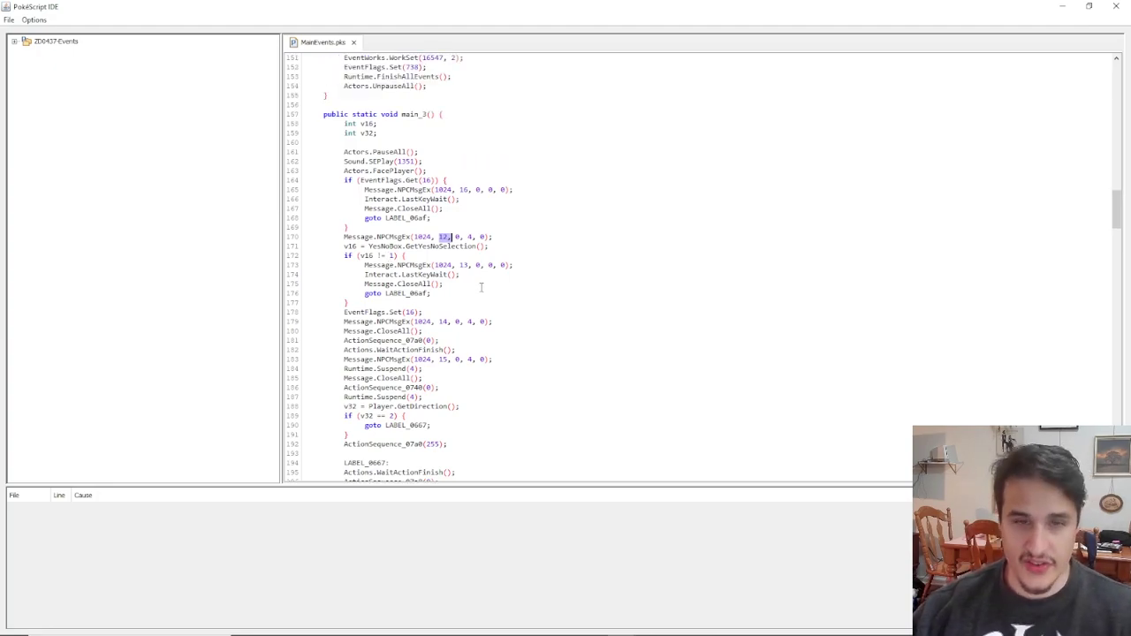
pyautogui.hotkey('alt', 'Tab')
pyautogui.hotkey('alt', 'Tab')
pyautogui.click(448, 360)
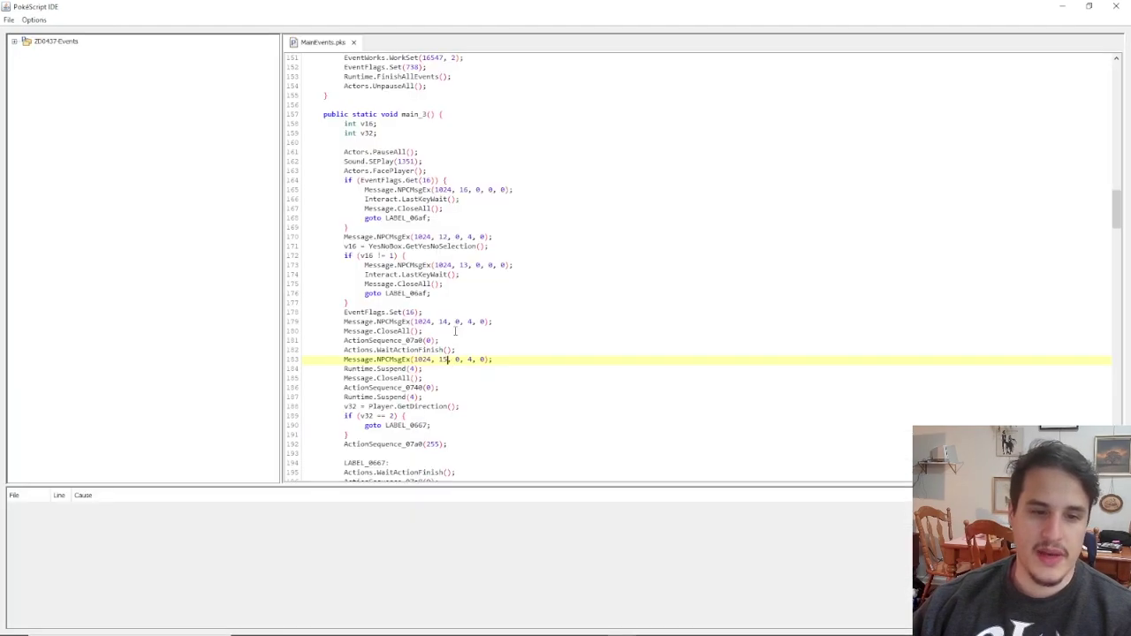
pyautogui.moveTo(508, 360); pyautogui.dragTo(389, 360)
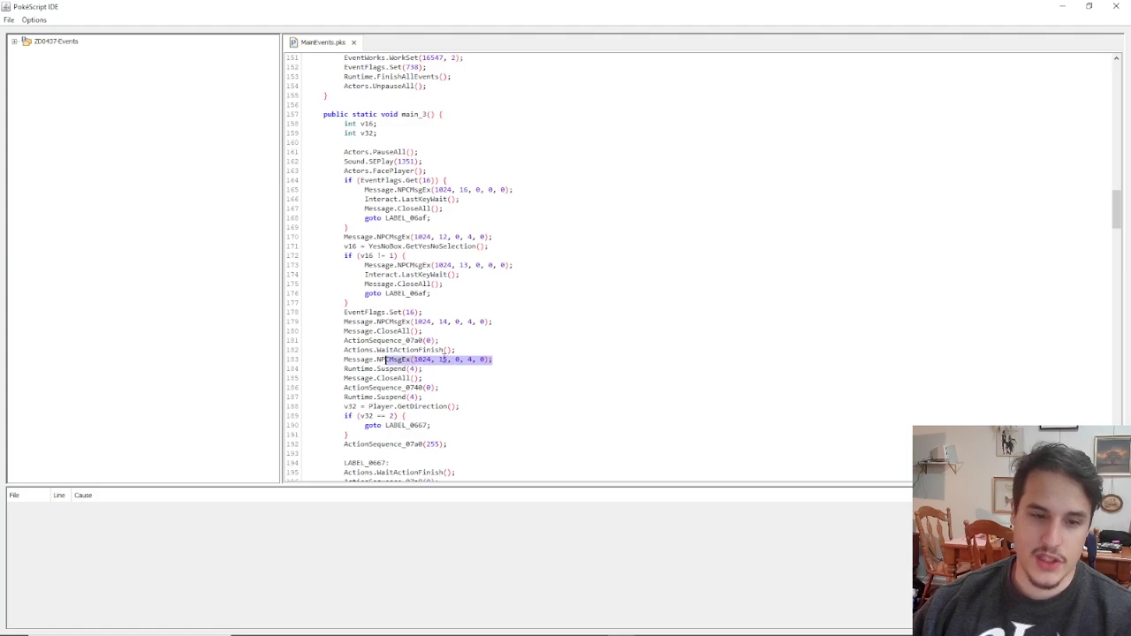
pyautogui.click(447, 360)
pyautogui.hotkey('alt', 'Tab')
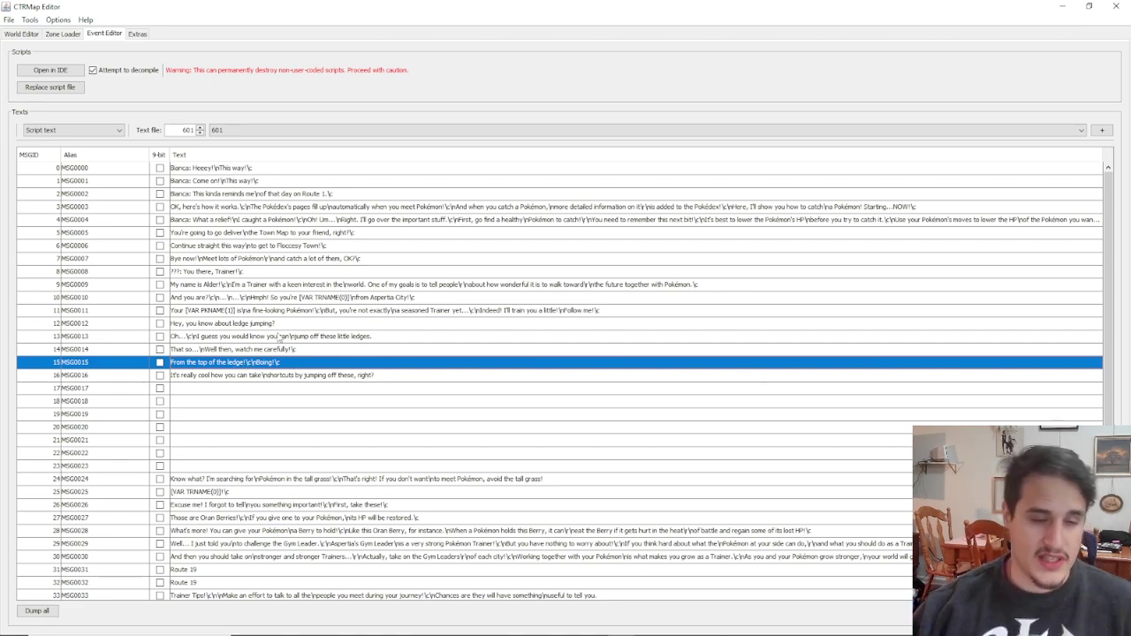
pyautogui.doubleClick(286, 363)
pyautogui.moveTo(286, 363); pyautogui.dragTo(169, 370)
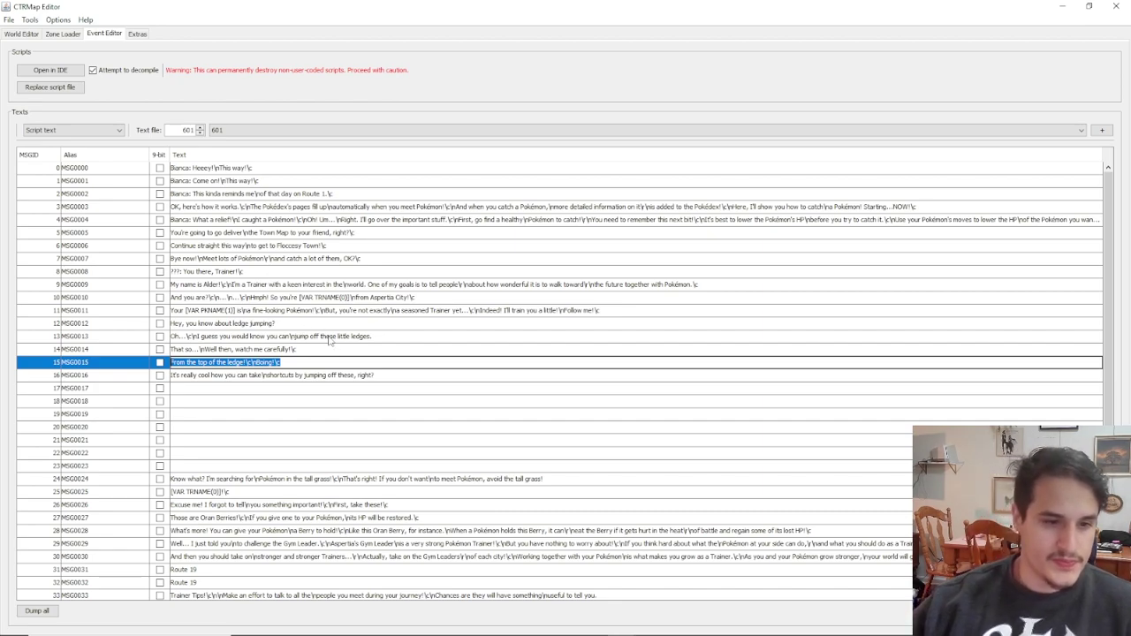
pyautogui.click(178, 340)
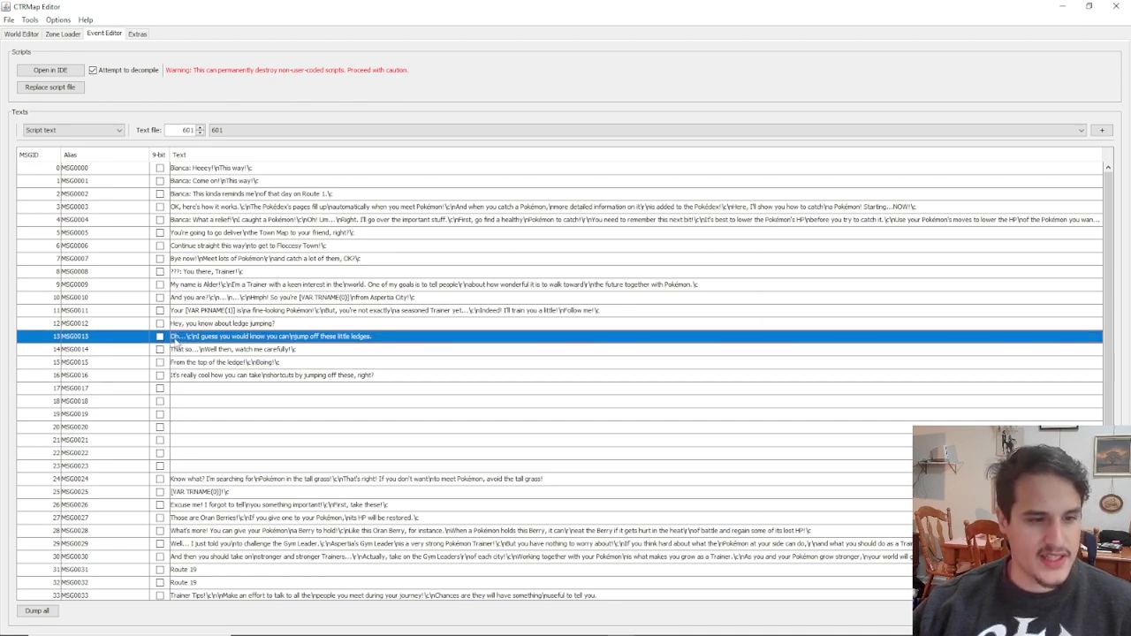
pyautogui.doubleClick(187, 336)
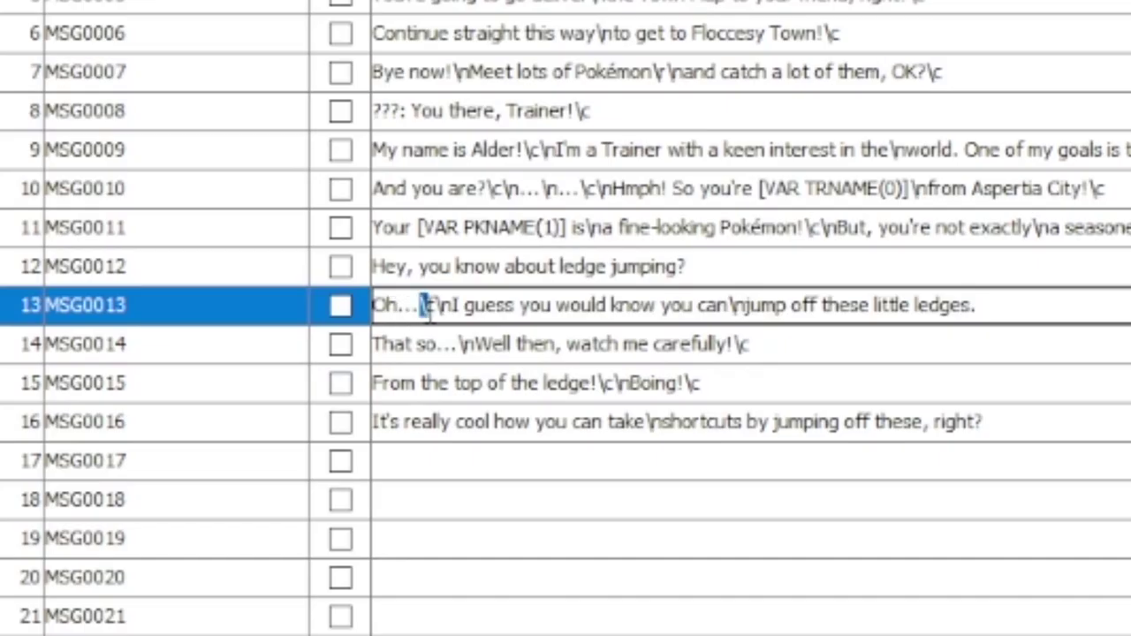
pyautogui.moveTo(427, 308); pyautogui.dragTo(451, 308)
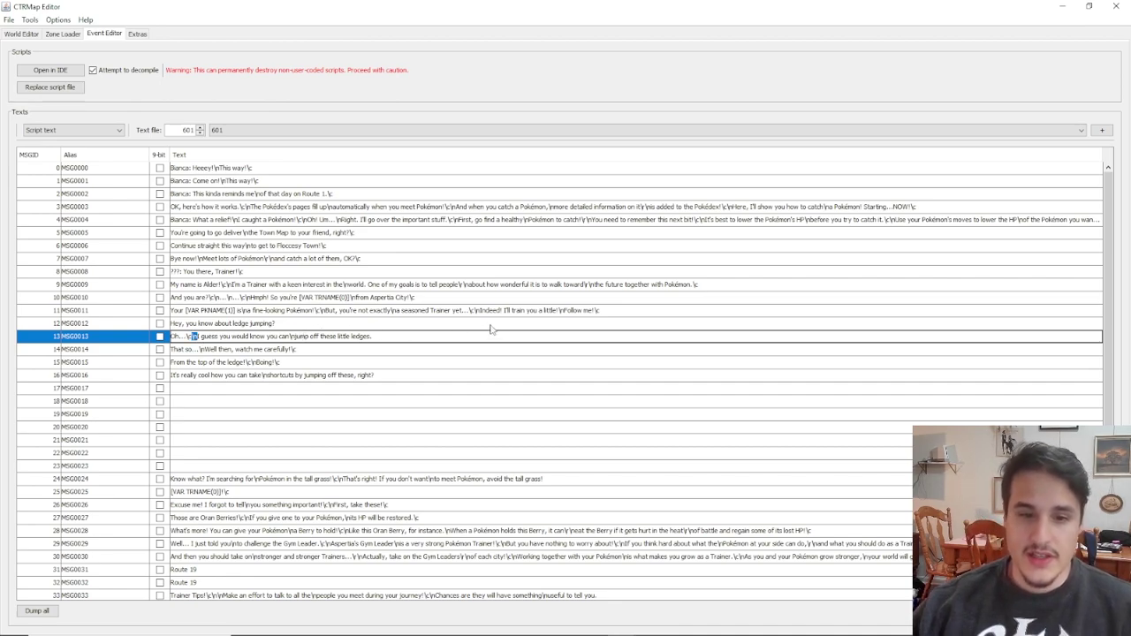
pyautogui.click(389, 258)
pyautogui.click(275, 273)
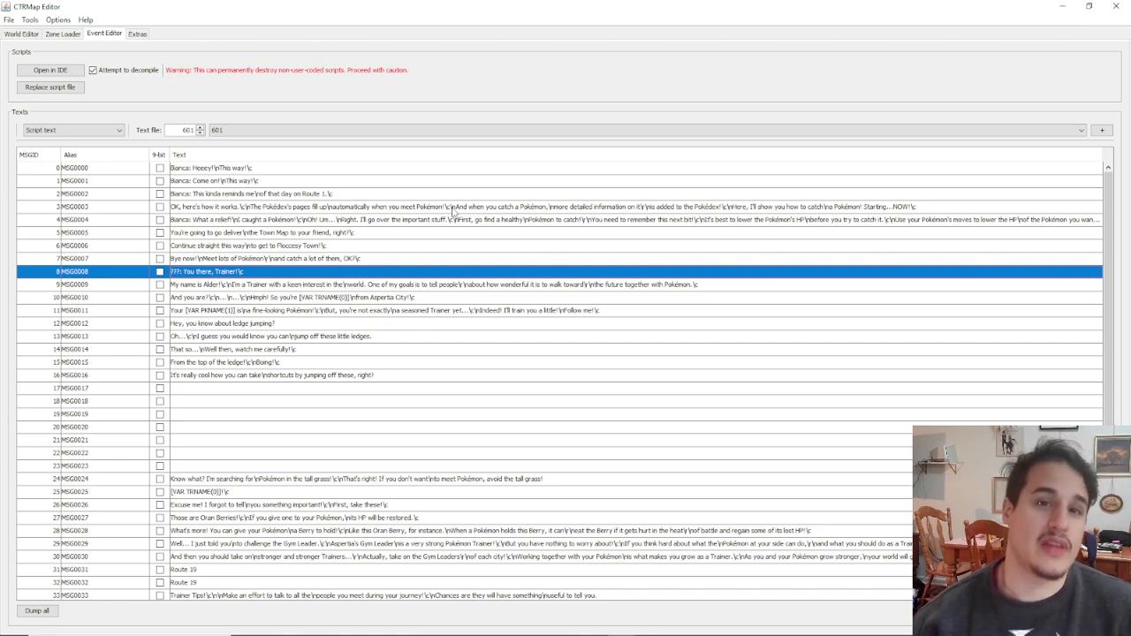
# Edit ledge-jumping lines MSG0008, MSG0013 and MSG0016, committing MSG0016 ending with 'right?'.
pyautogui.doubleClick(245, 272)
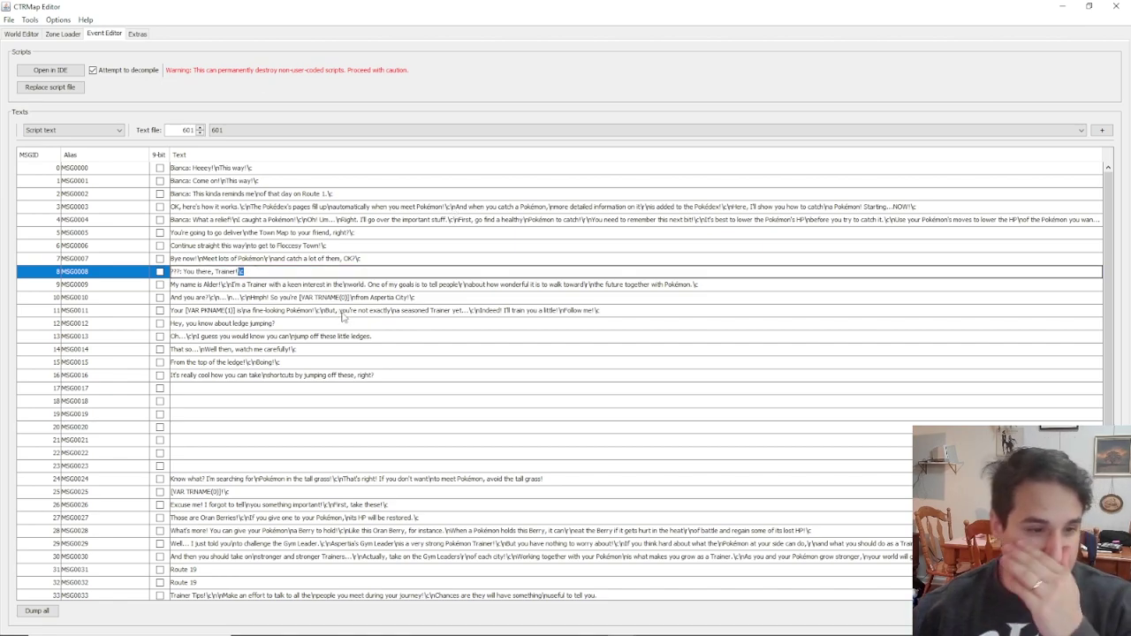
pyautogui.click(324, 353)
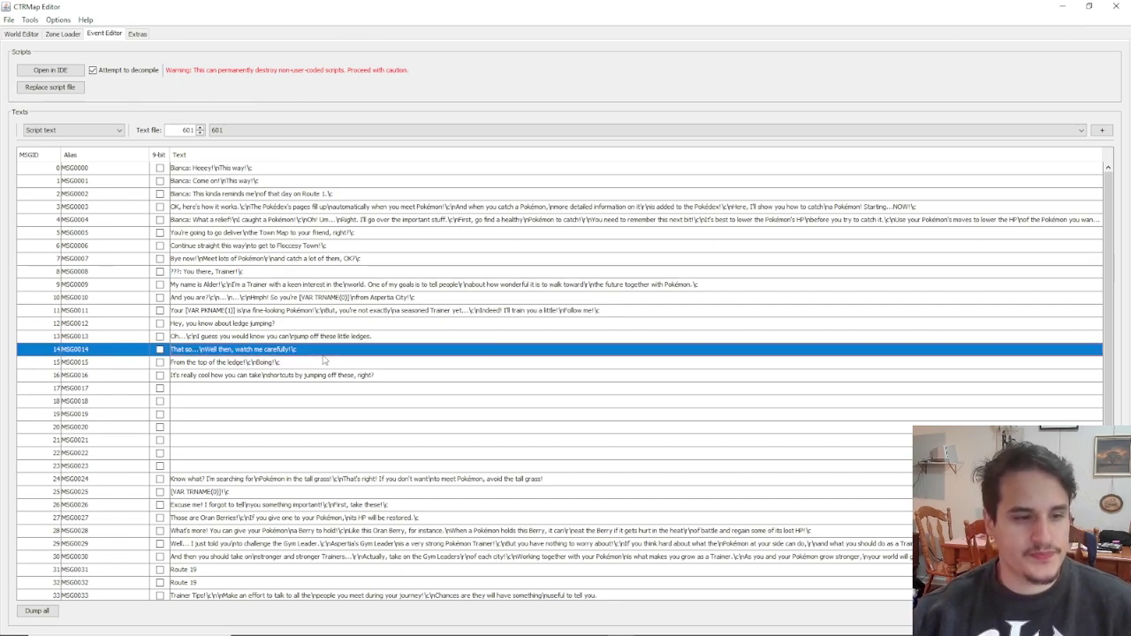
pyautogui.doubleClick(198, 339)
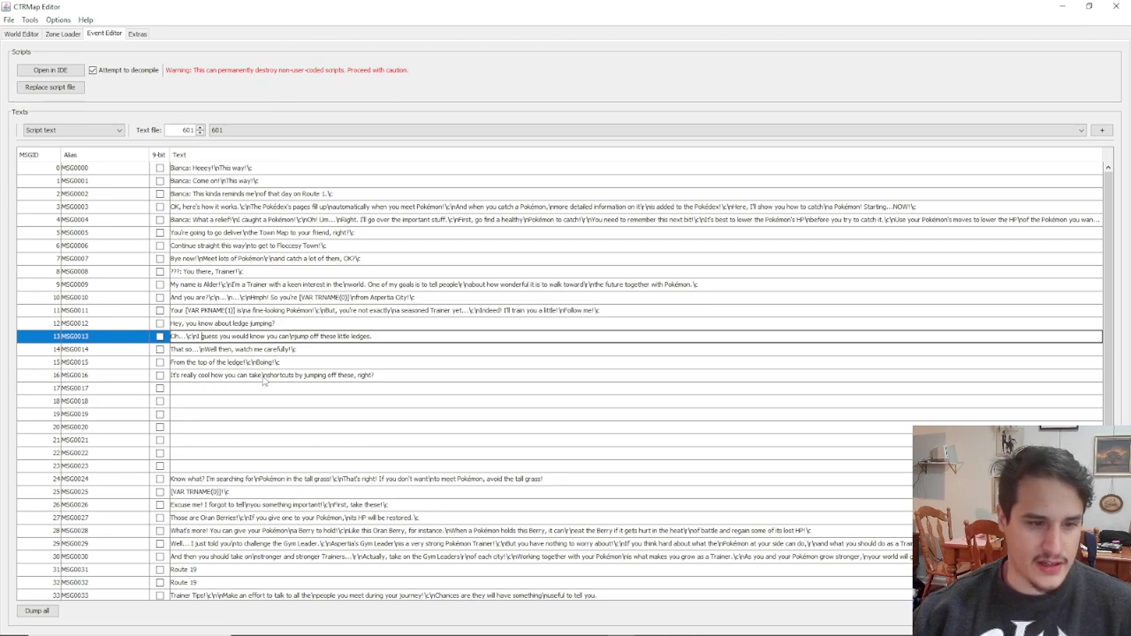
pyautogui.click(262, 375)
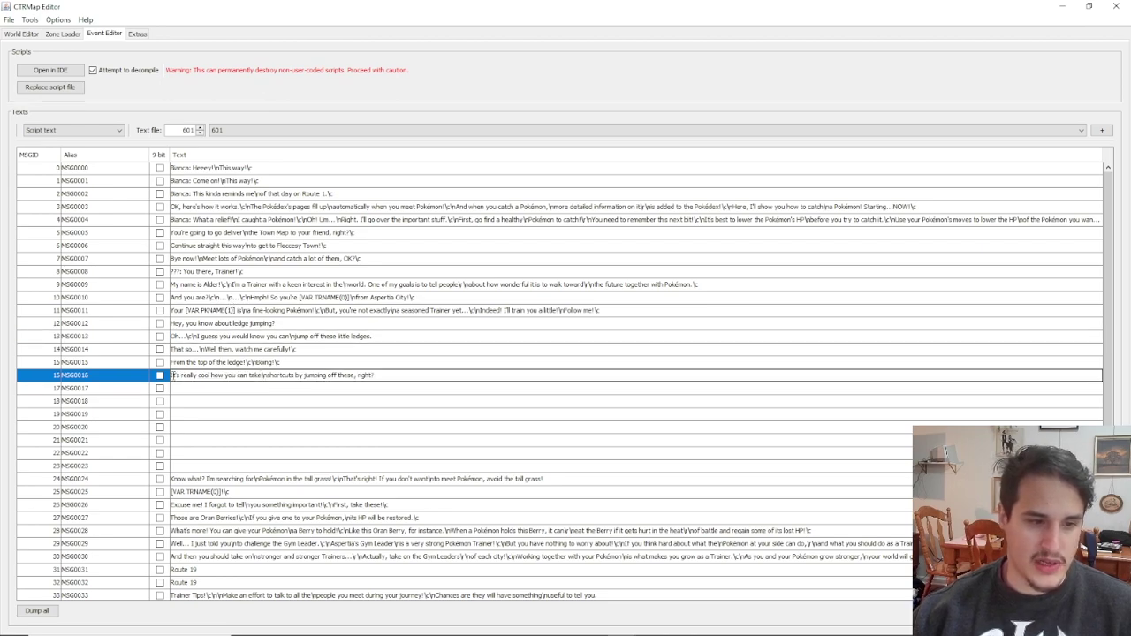
pyautogui.hotkey('shift', 'End')
pyautogui.hotkey('shift', 'Home')
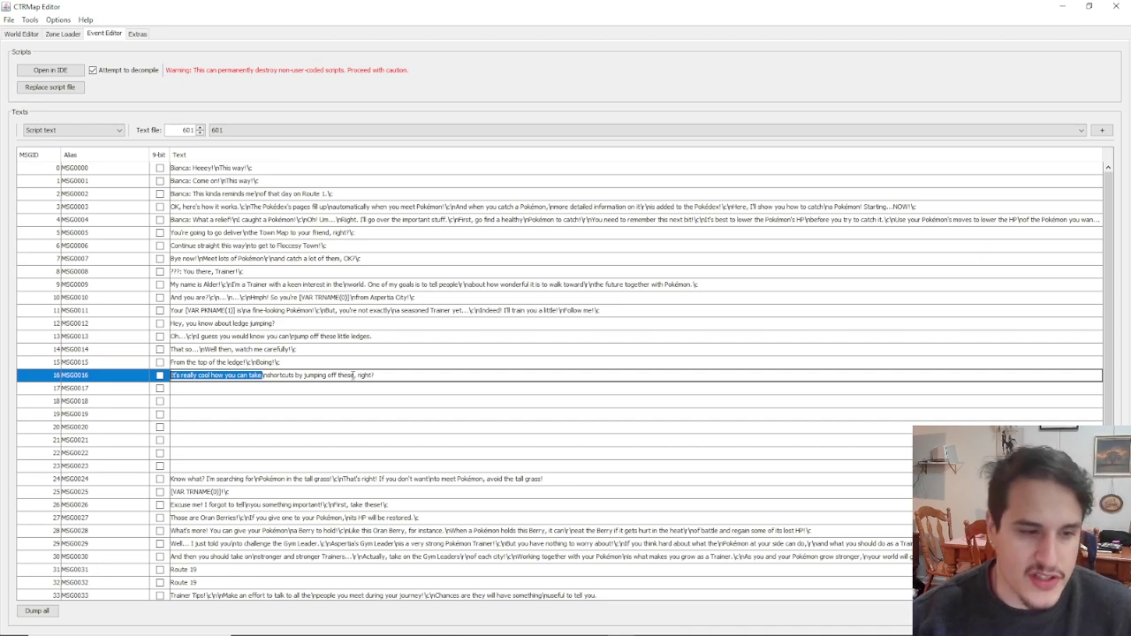
pyautogui.click(436, 363)
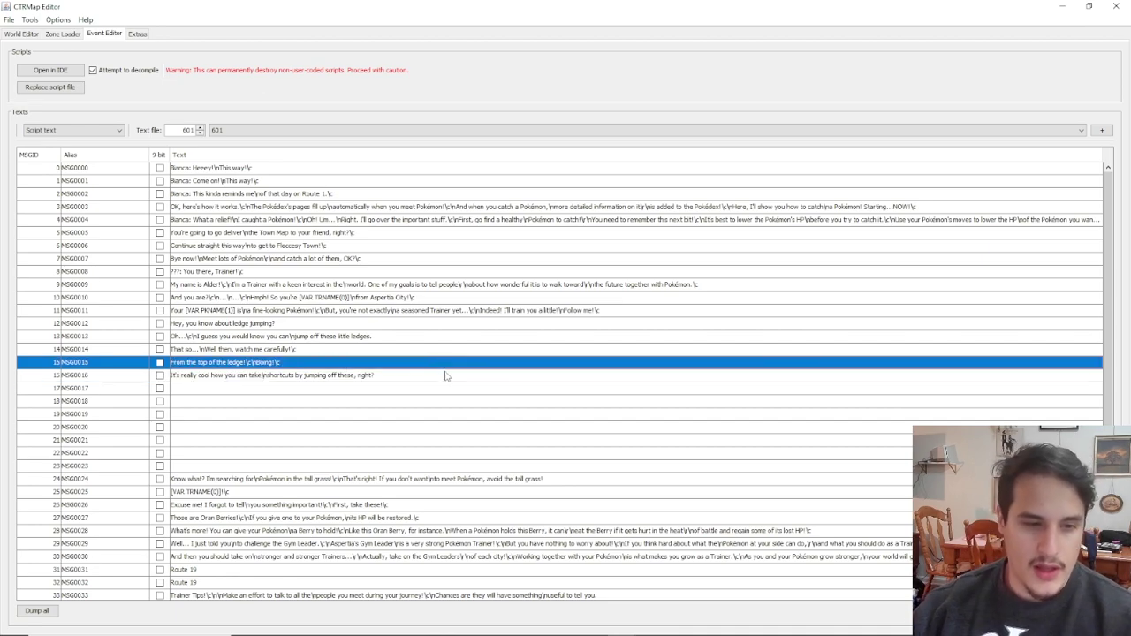
pyautogui.hotkey('alt', 'Tab')
pyautogui.hotkey('alt', 'Tab')
pyautogui.hotkey('alt', 'Tab')
pyautogui.hotkey('alt', 'Tab')
pyautogui.hotkey('alt', 'Tab')
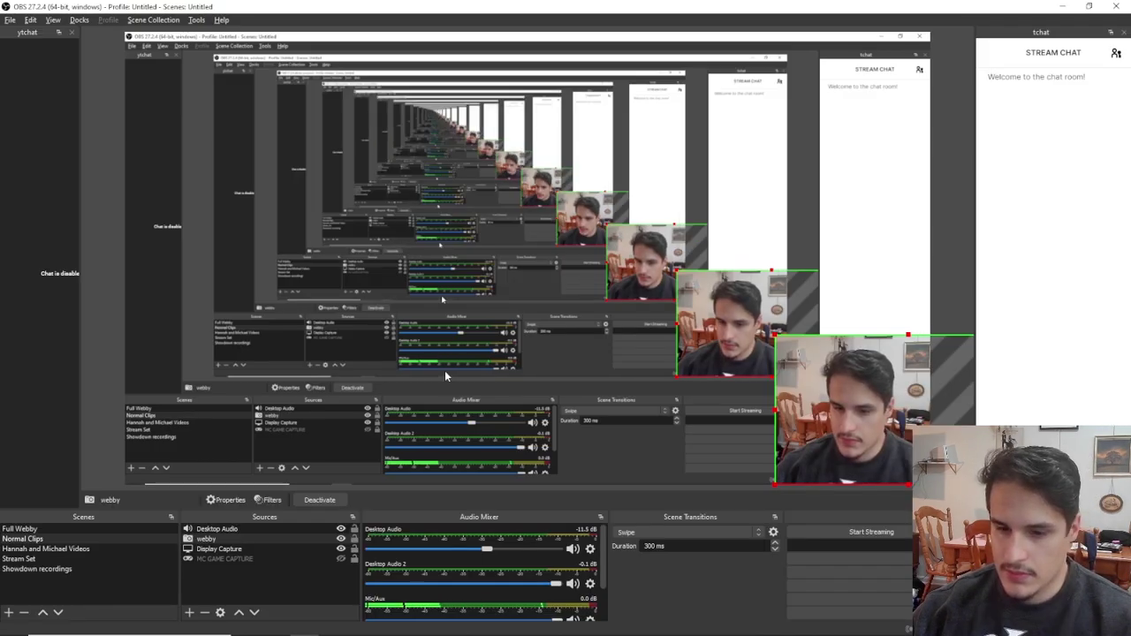
pyautogui.hotkey('alt', 'Tab')
pyautogui.hotkey('alt', 'Tab')
pyautogui.hotkey('alt', 'Tab')
pyautogui.hotkey('alt', 'Tab')
pyautogui.hotkey('alt', 'Tab')
pyautogui.hotkey('alt', 'Tab')
pyautogui.hotkey('alt', 'Tab')
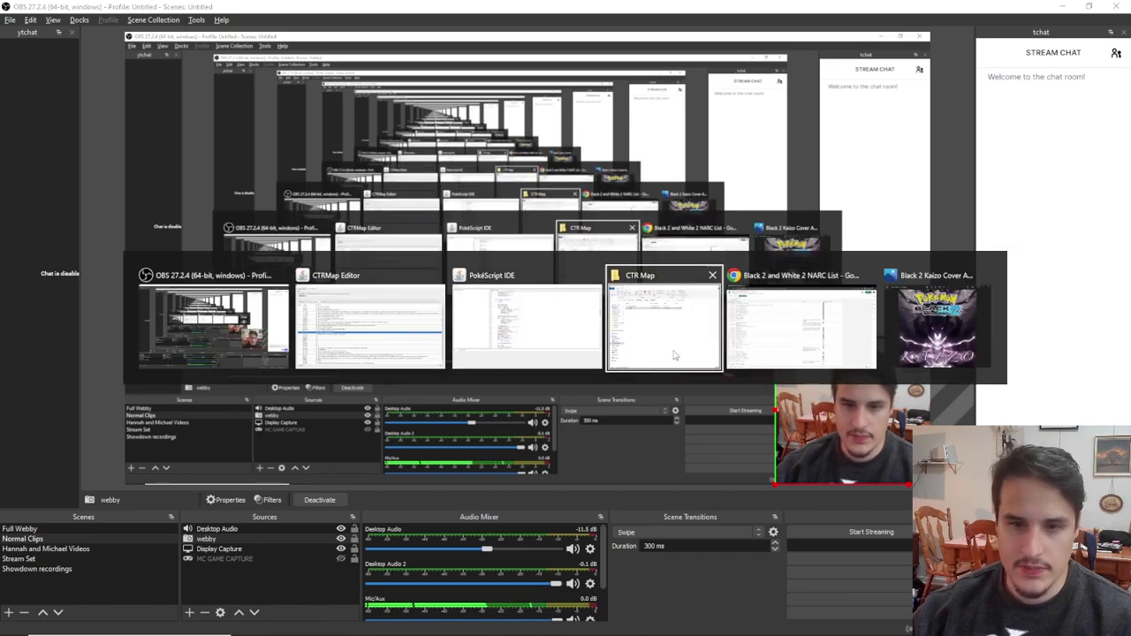
pyautogui.hotkey('alt', 'Tab')
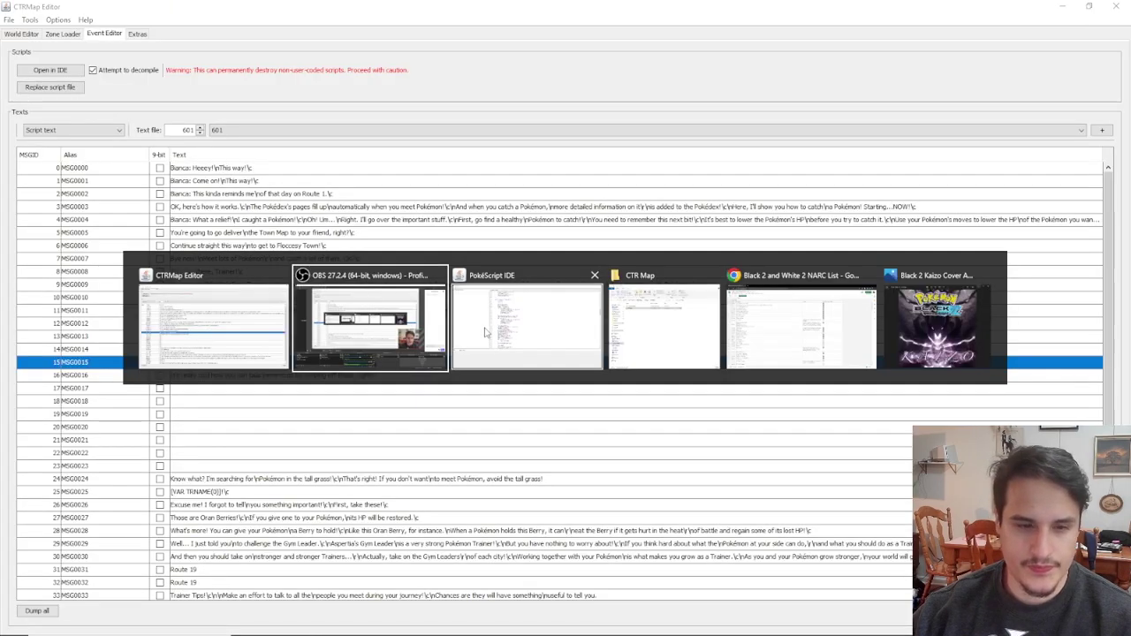
pyautogui.hotkey('alt', 'Tab')
pyautogui.hotkey('alt', 'Tab')
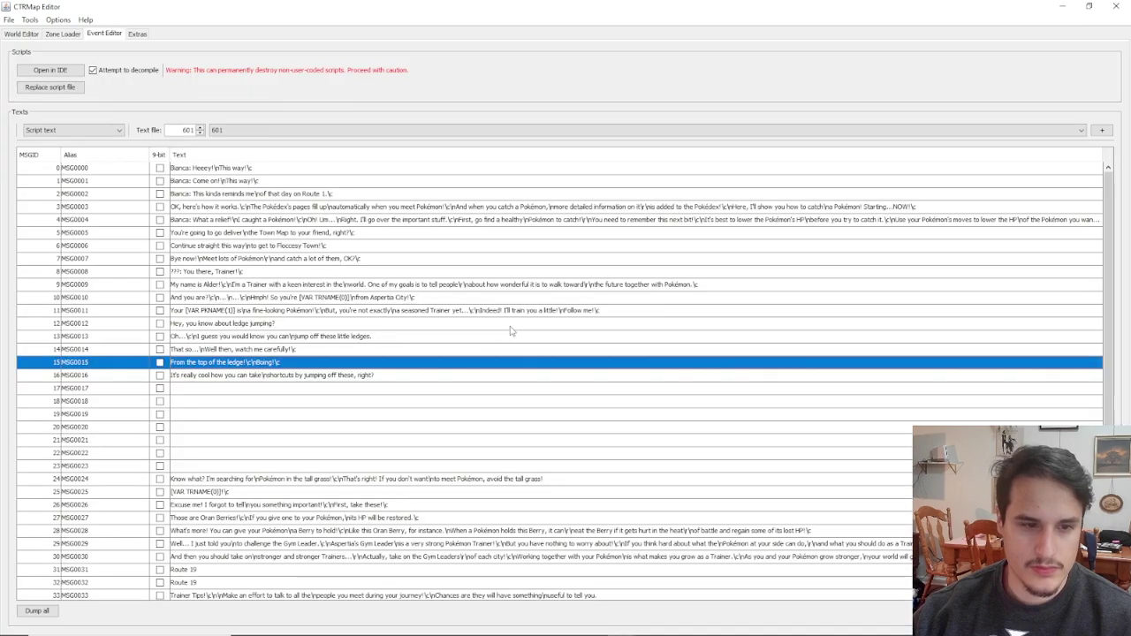
pyautogui.doubleClick(295, 364)
pyautogui.moveTo(292, 363); pyautogui.dragTo(170, 364)
pyautogui.click(170, 364)
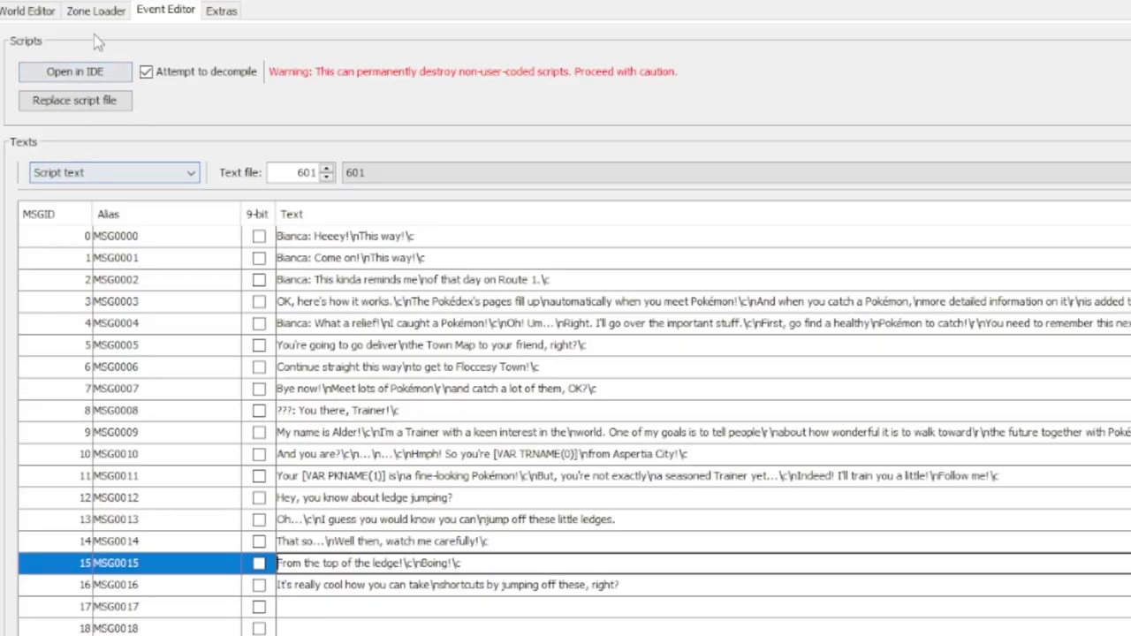
pyautogui.click(66, 34)
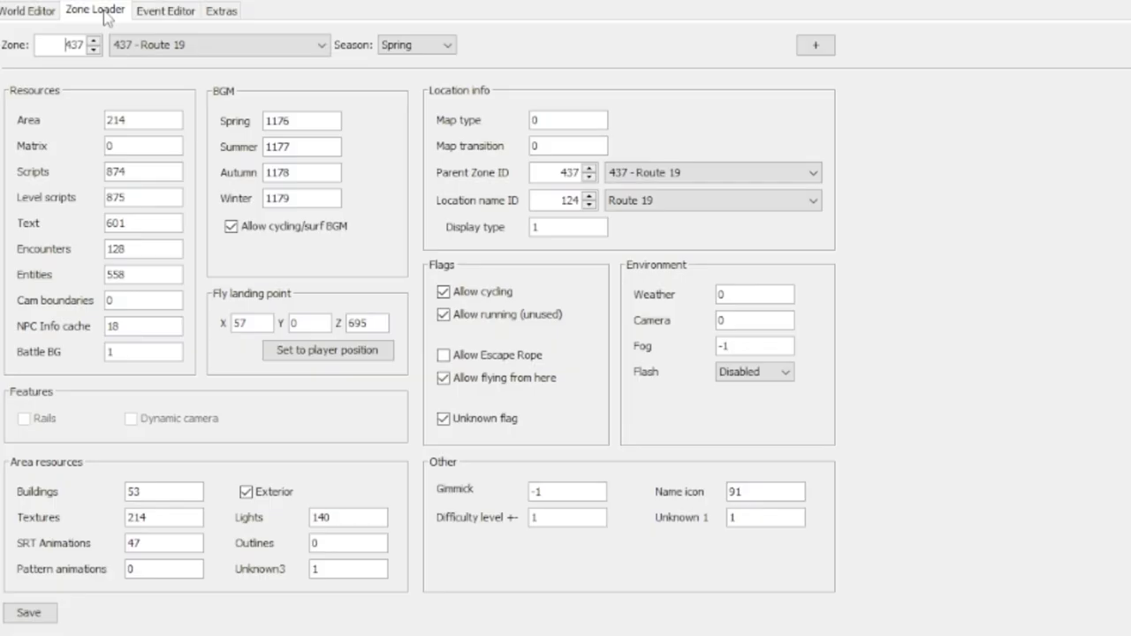
pyautogui.doubleClick(132, 172)
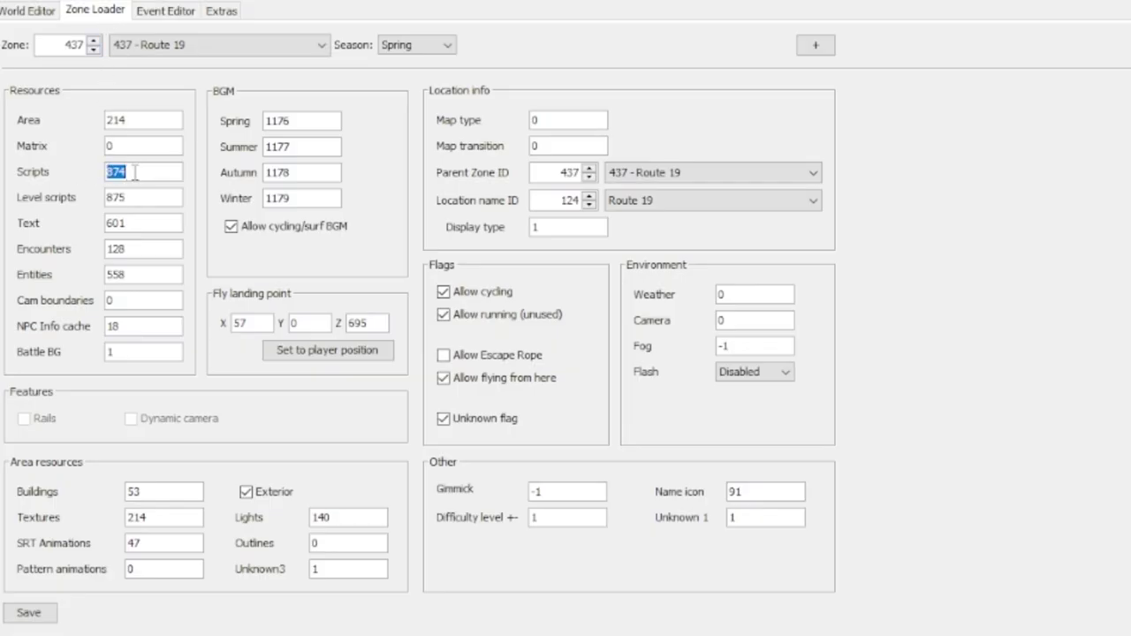
pyautogui.doubleClick(144, 225)
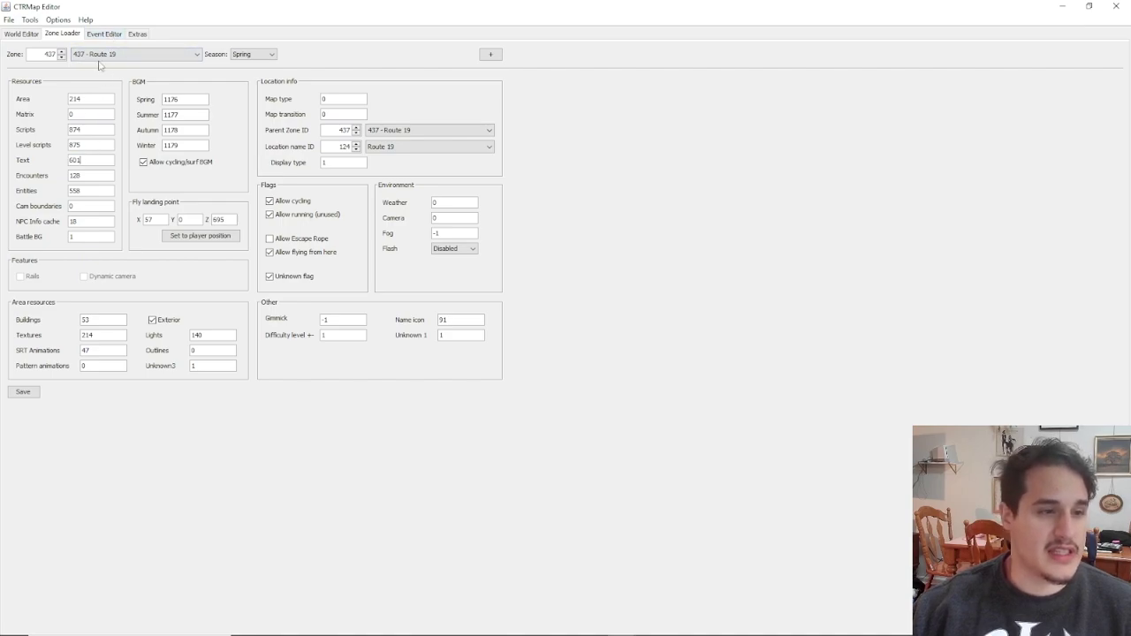
pyautogui.click(103, 33)
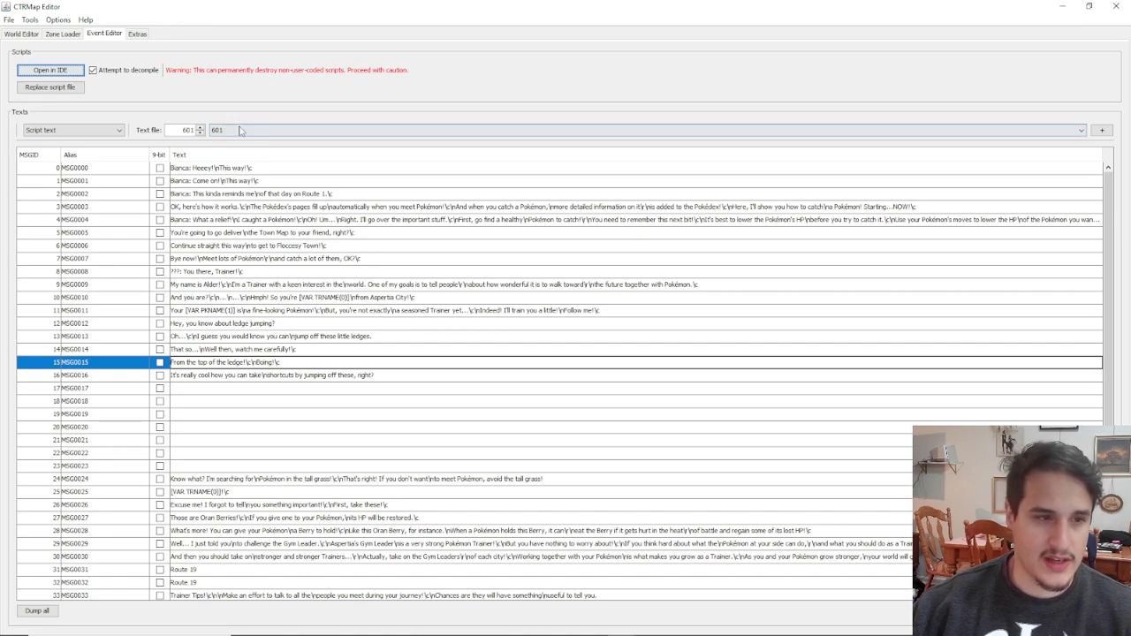
# Switch to text file 600, check its two messages, and browse the file and category lists.
pyautogui.click(200, 133)
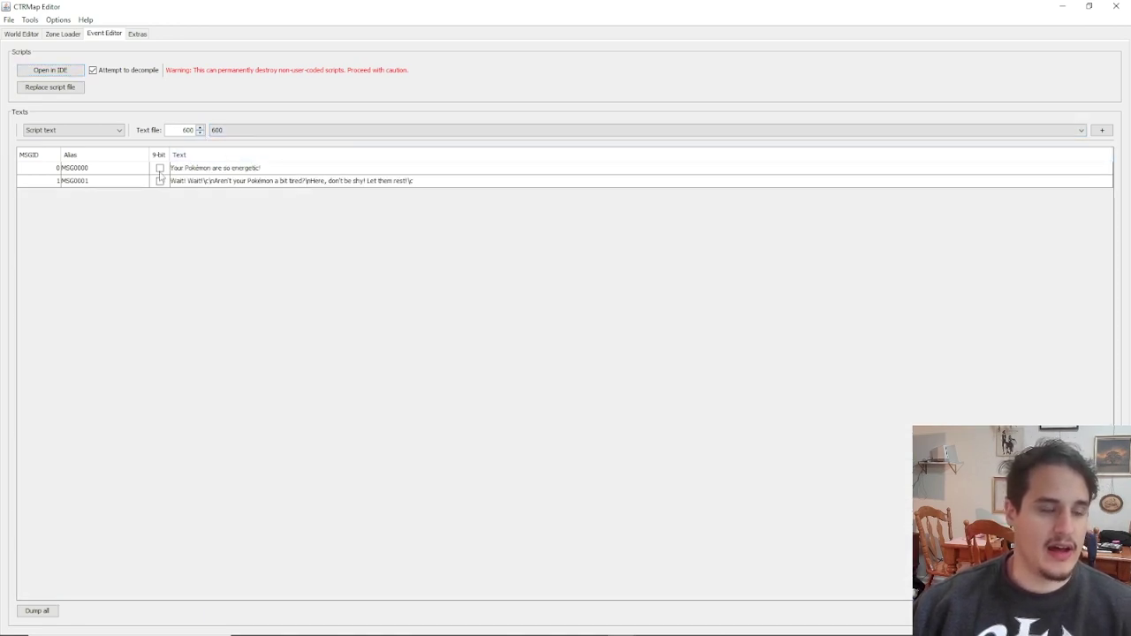
pyautogui.click(252, 169)
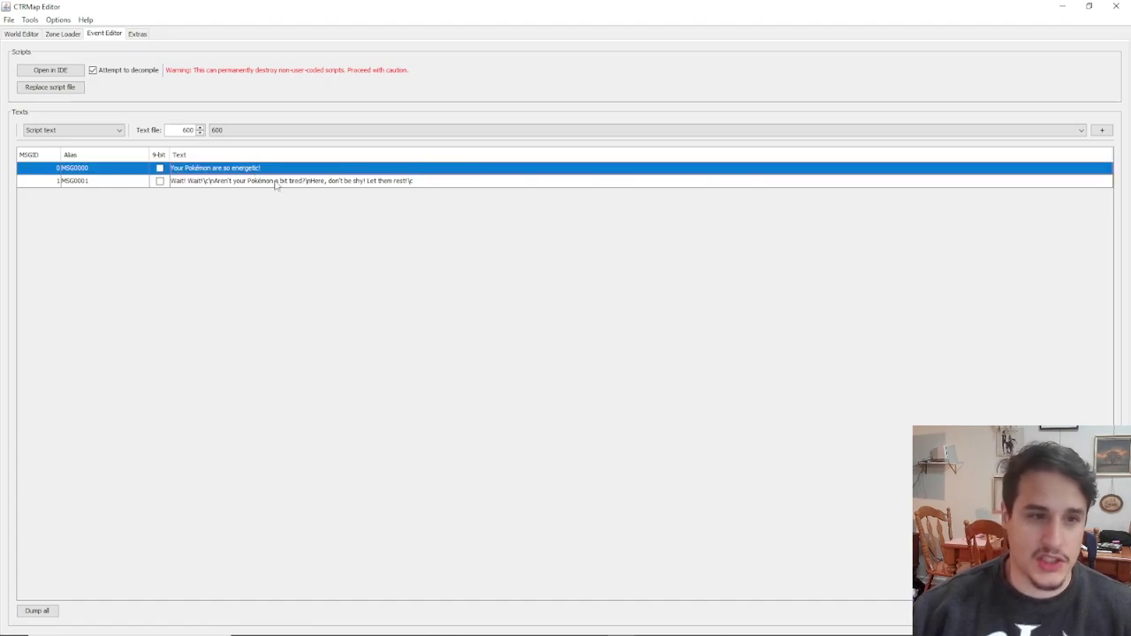
pyautogui.click(275, 182)
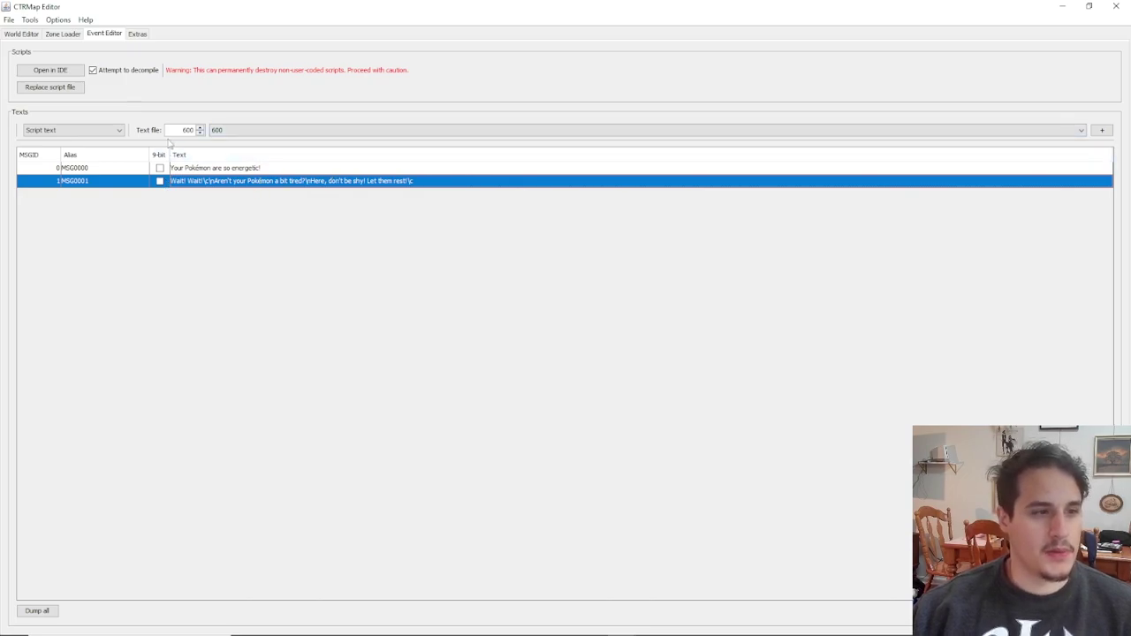
pyautogui.click(255, 130)
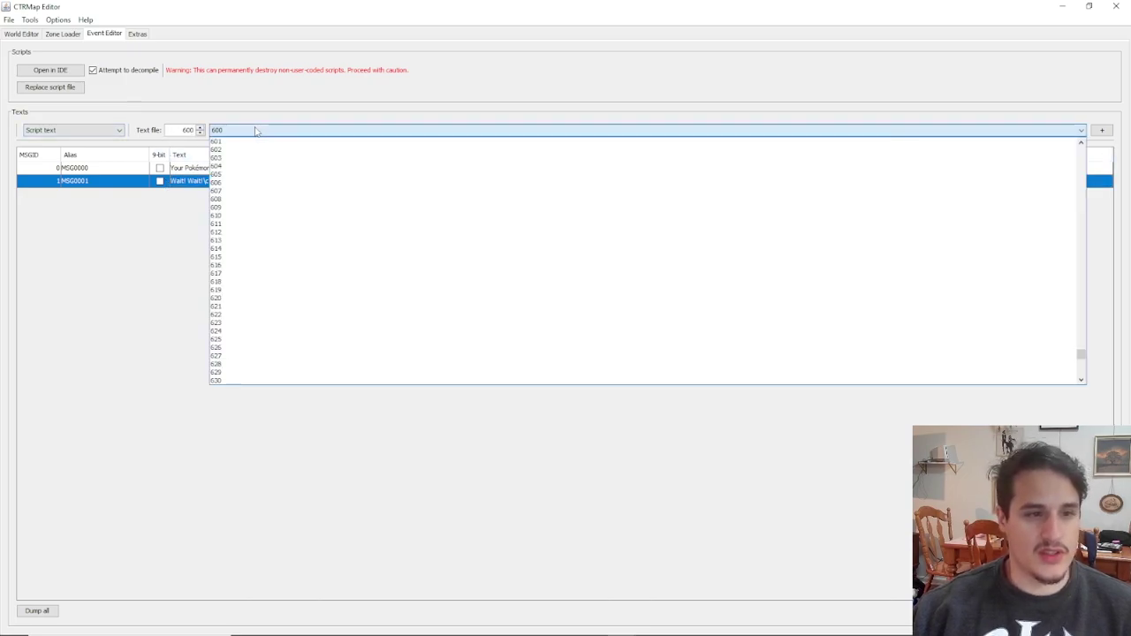
pyautogui.moveTo(1083, 356); pyautogui.dragTo(1007, 398)
pyautogui.click(1007, 398)
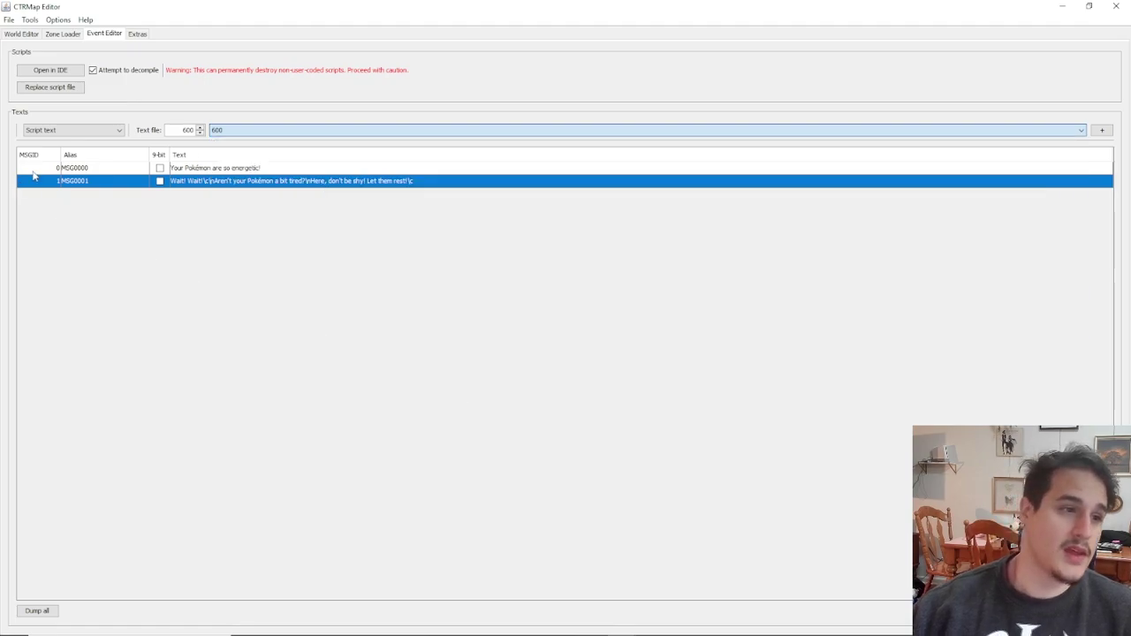
pyautogui.click(89, 132)
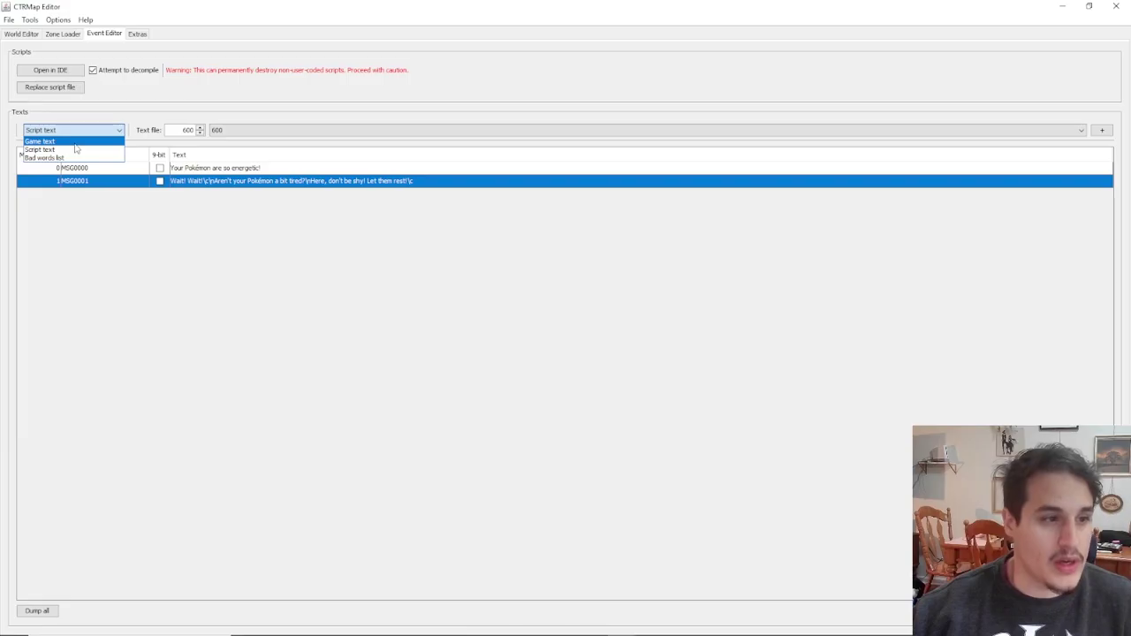
# Switch to Game text file 0 and scroll through its gym leader names, Pokémon types and play-time entries.
pyautogui.click(77, 209)
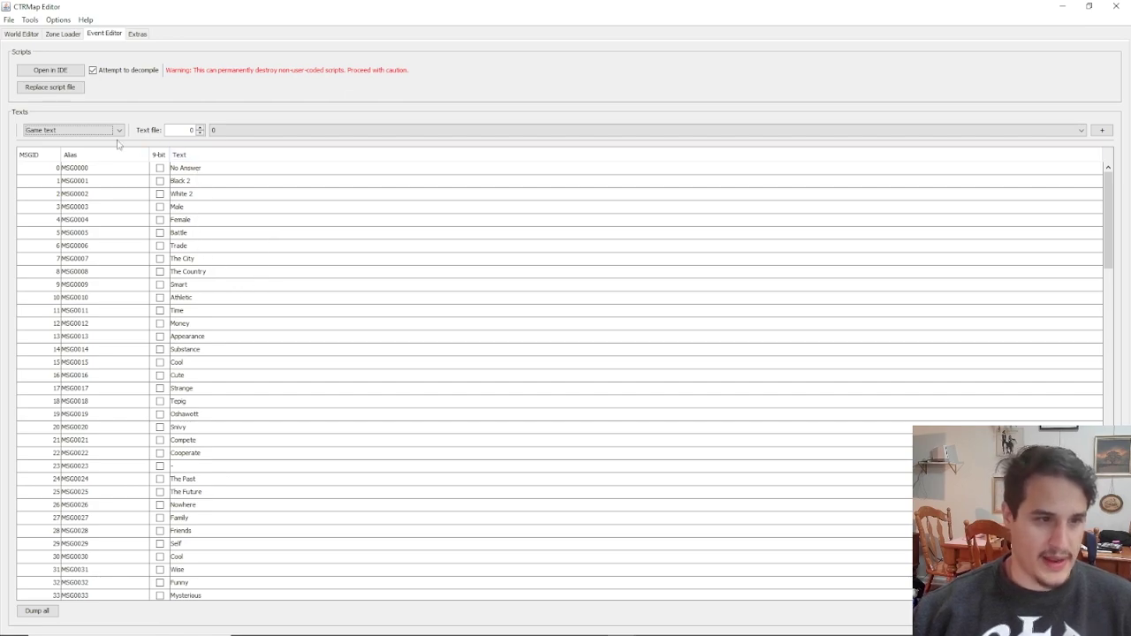
pyautogui.scroll(-6, 265, 367)
pyautogui.scroll(-20, 292, 352)
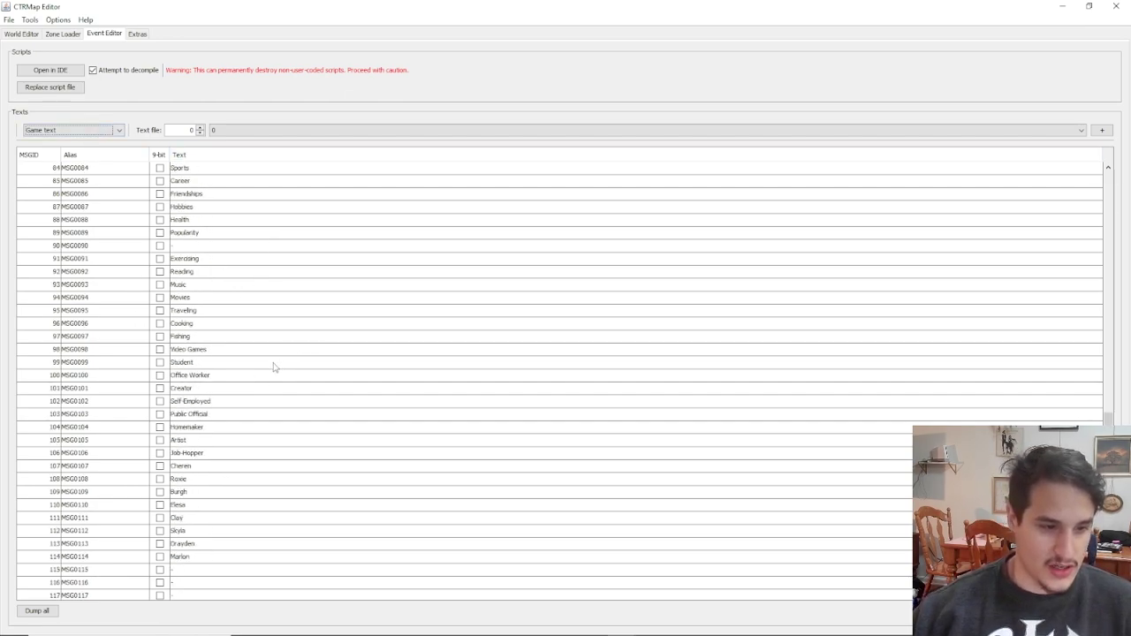
pyautogui.scroll(-6, 205, 427)
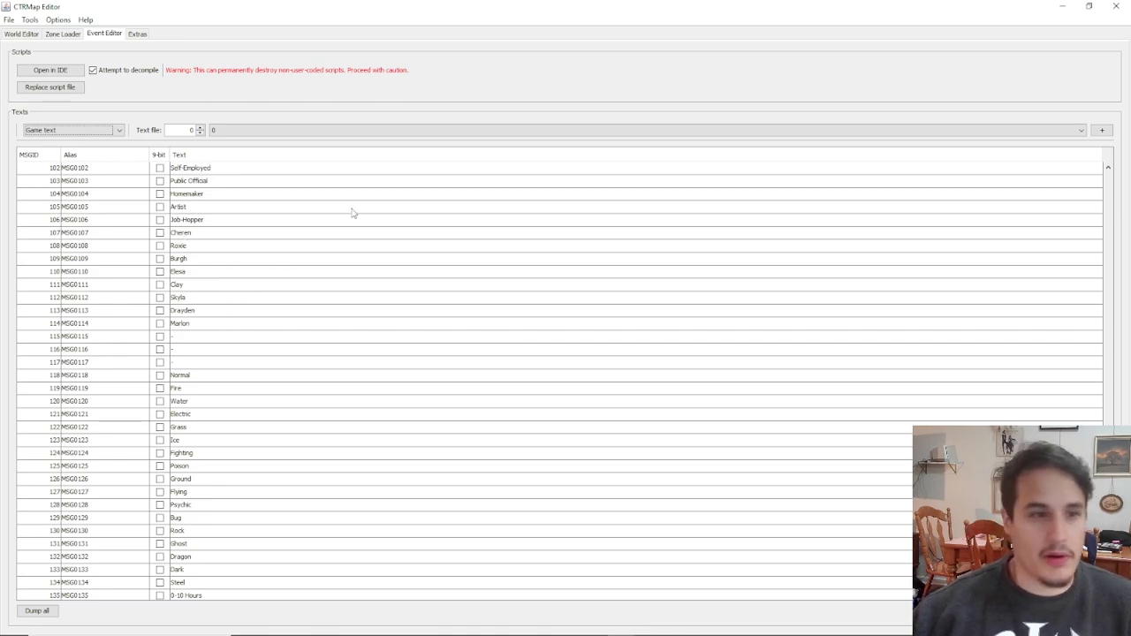
pyautogui.scroll(-3, 214, 433)
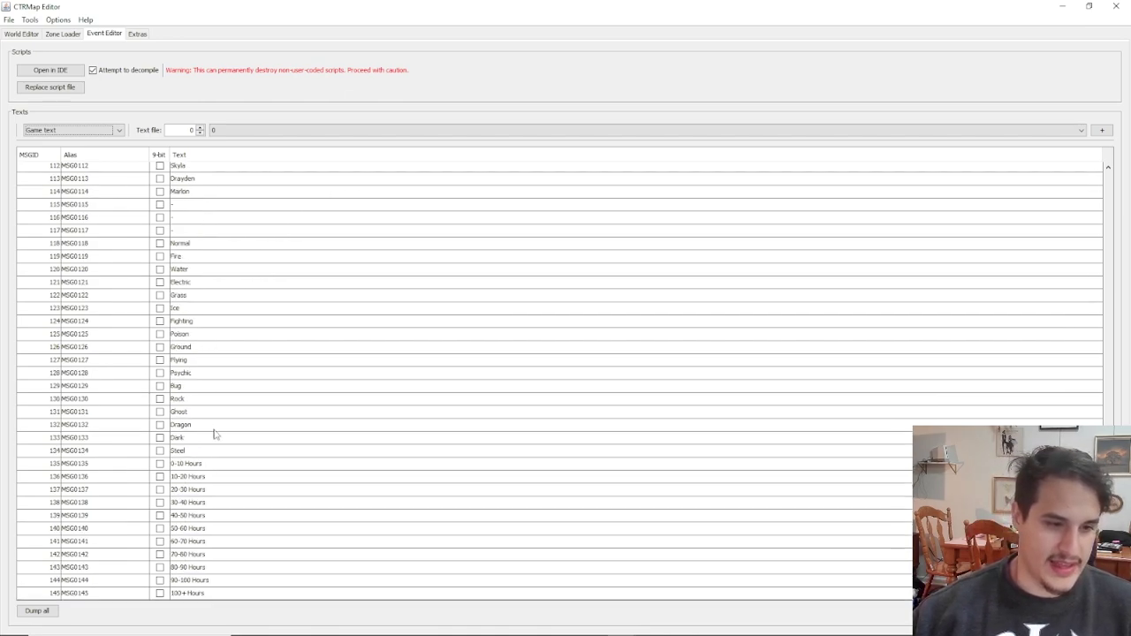
pyautogui.scroll(6, 222, 448)
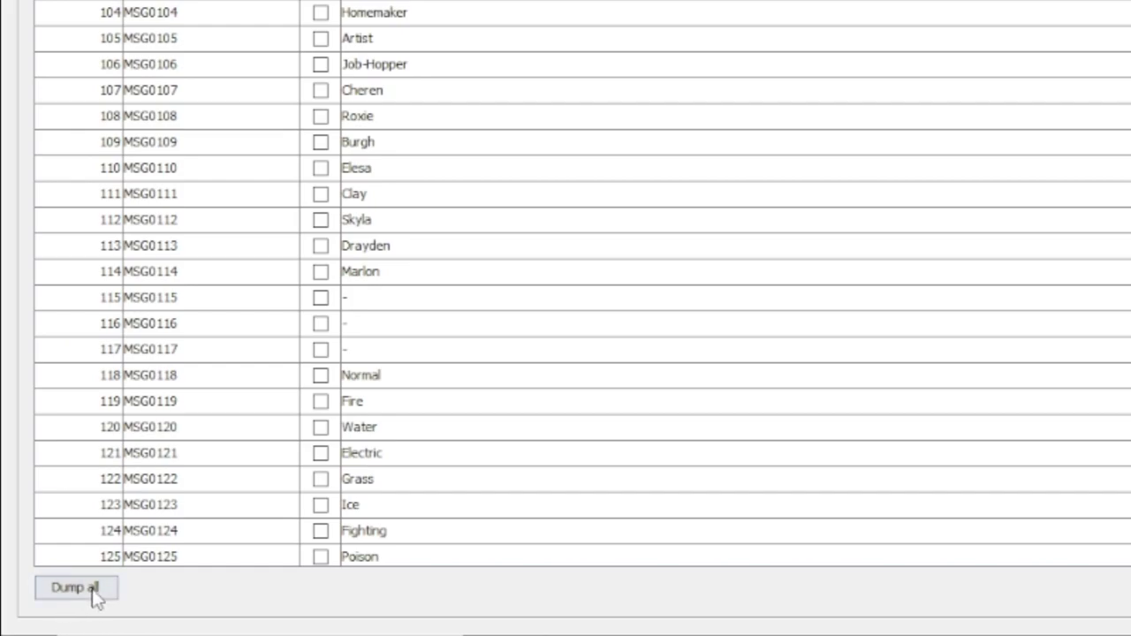
pyautogui.click(79, 598)
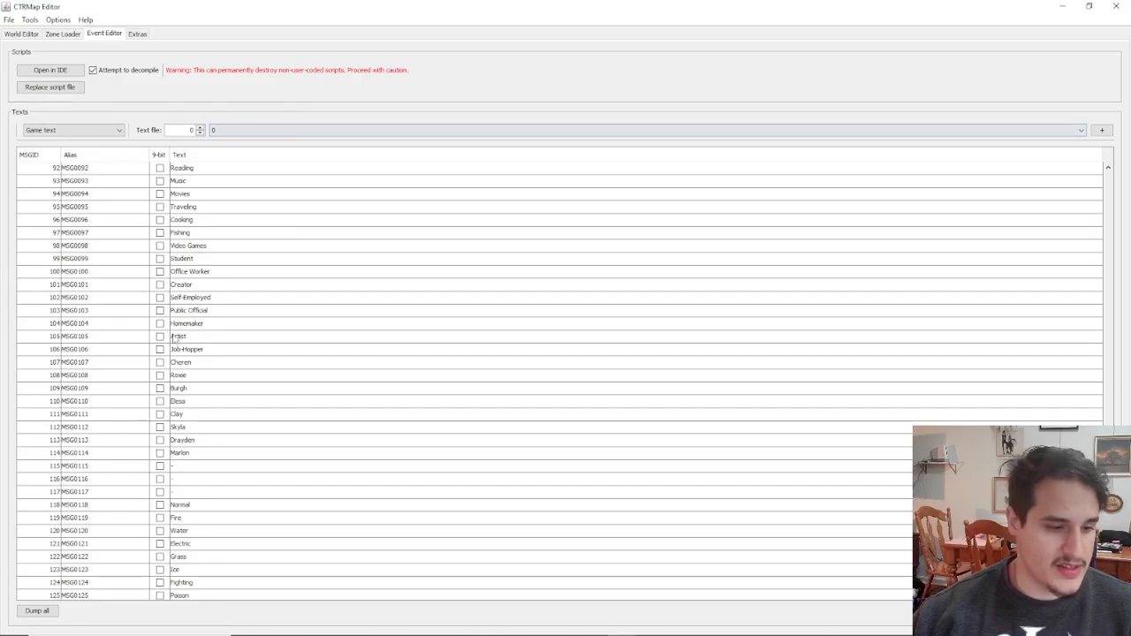
# Restore the editor window and use Dump all to save the game text as 'gametext' in the Tutorial folder.
pyautogui.moveTo(444, 6); pyautogui.dragTo(444, 41)
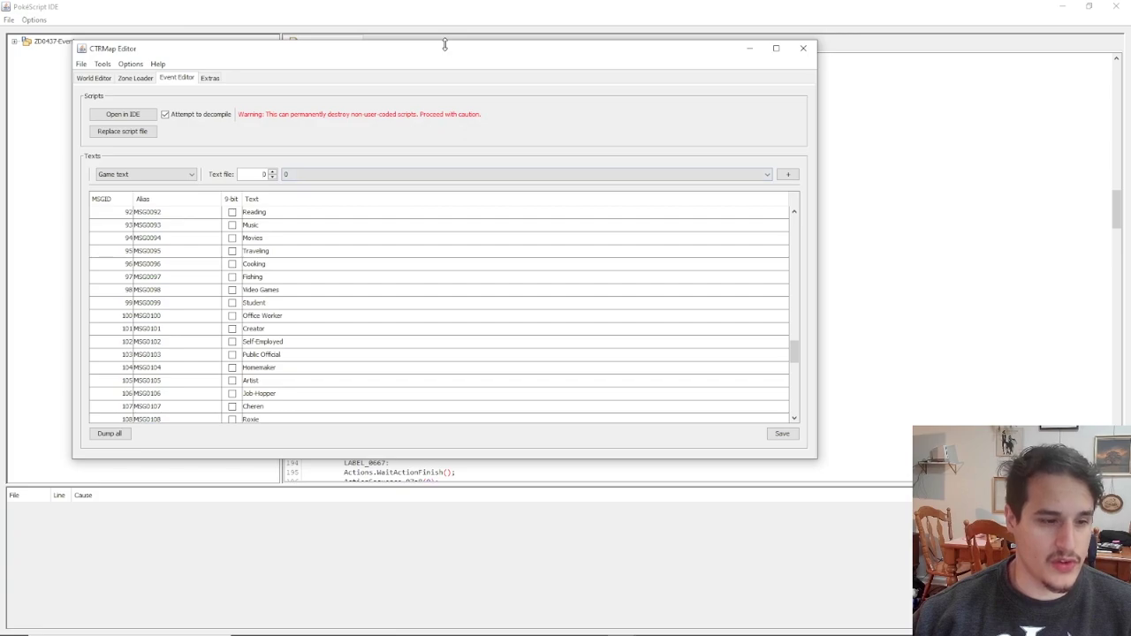
pyautogui.click(110, 434)
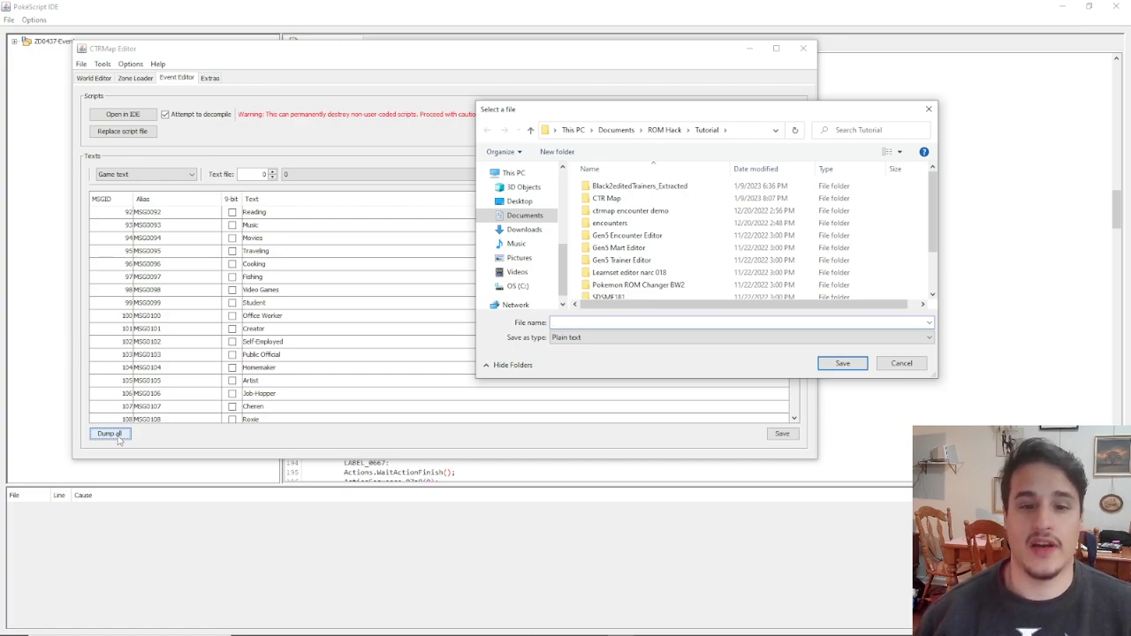
pyautogui.press('Escape')
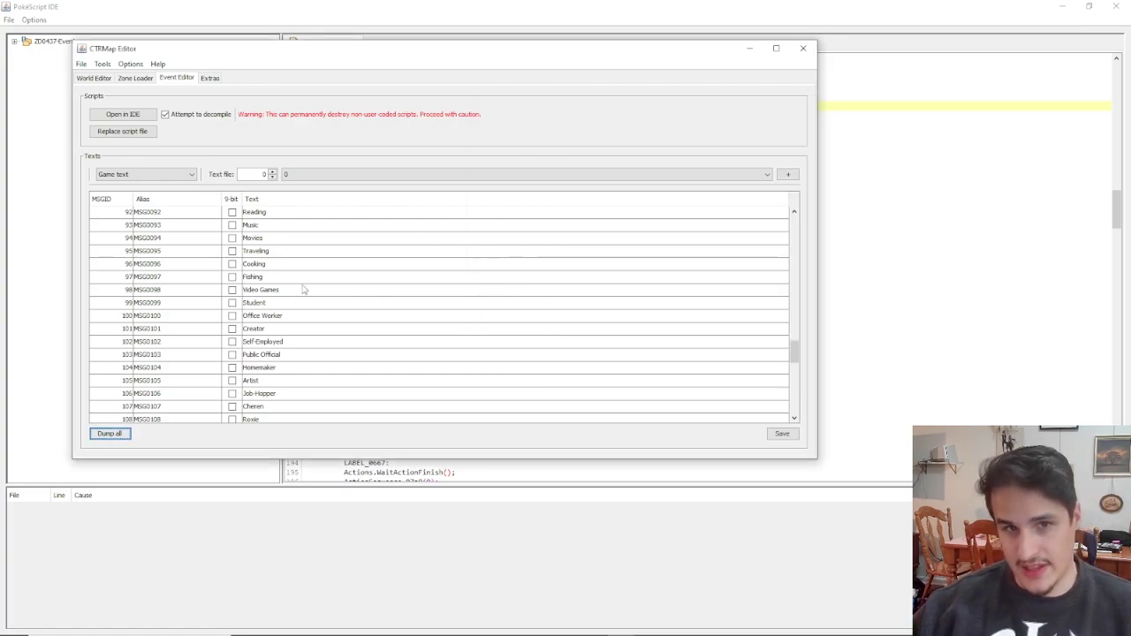
pyautogui.click(113, 435)
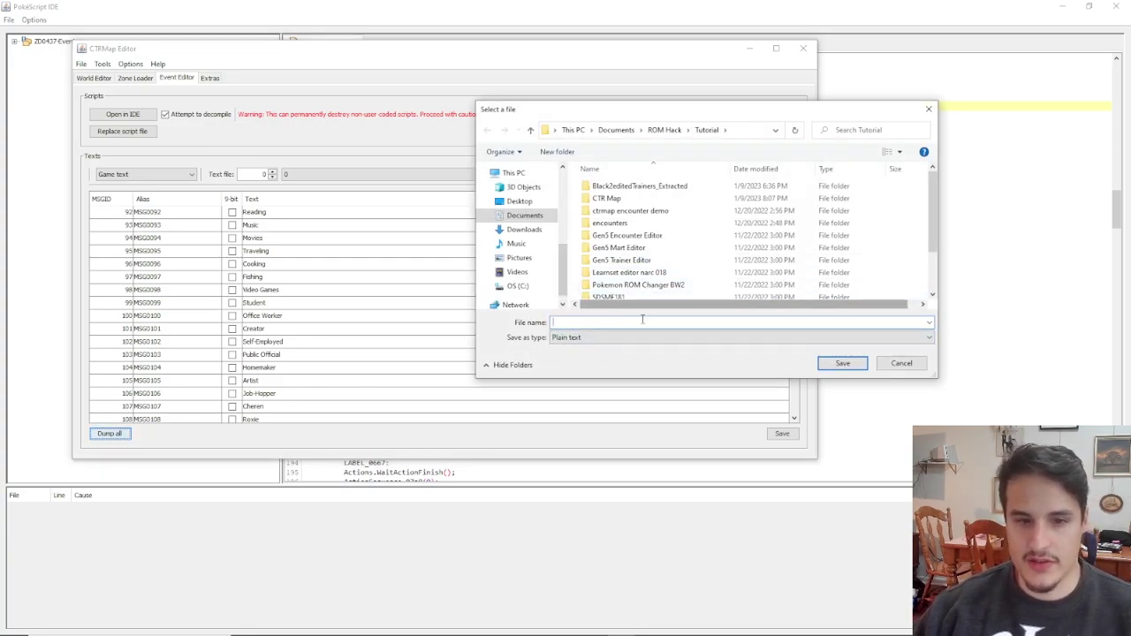
pyautogui.click(649, 323)
pyautogui.write('gametext')
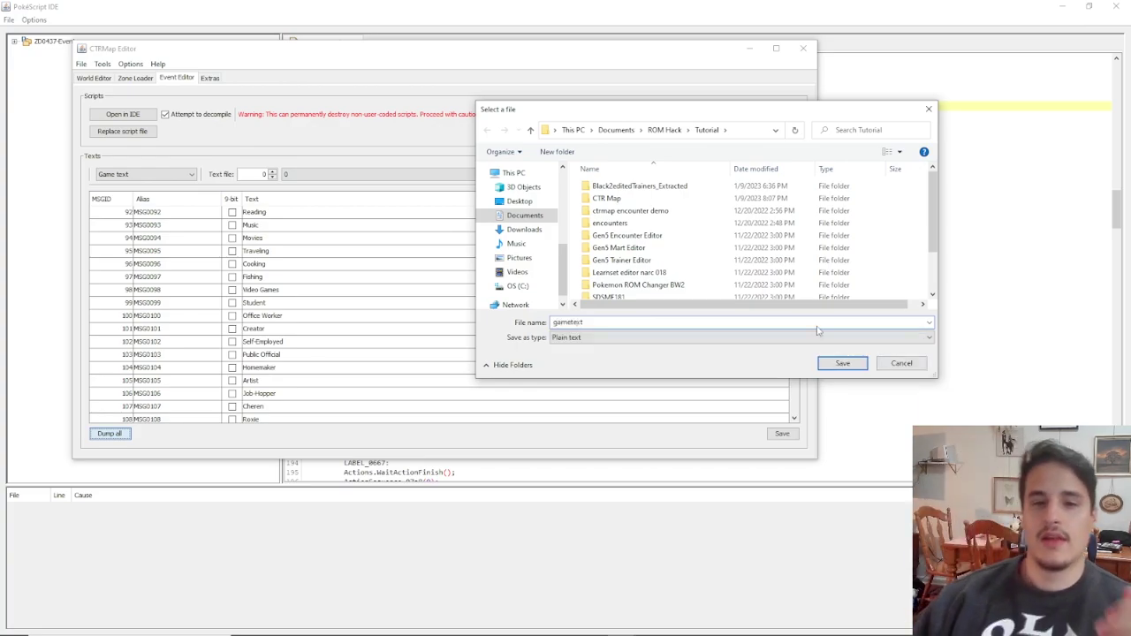
pyautogui.scroll(-2, 742, 203)
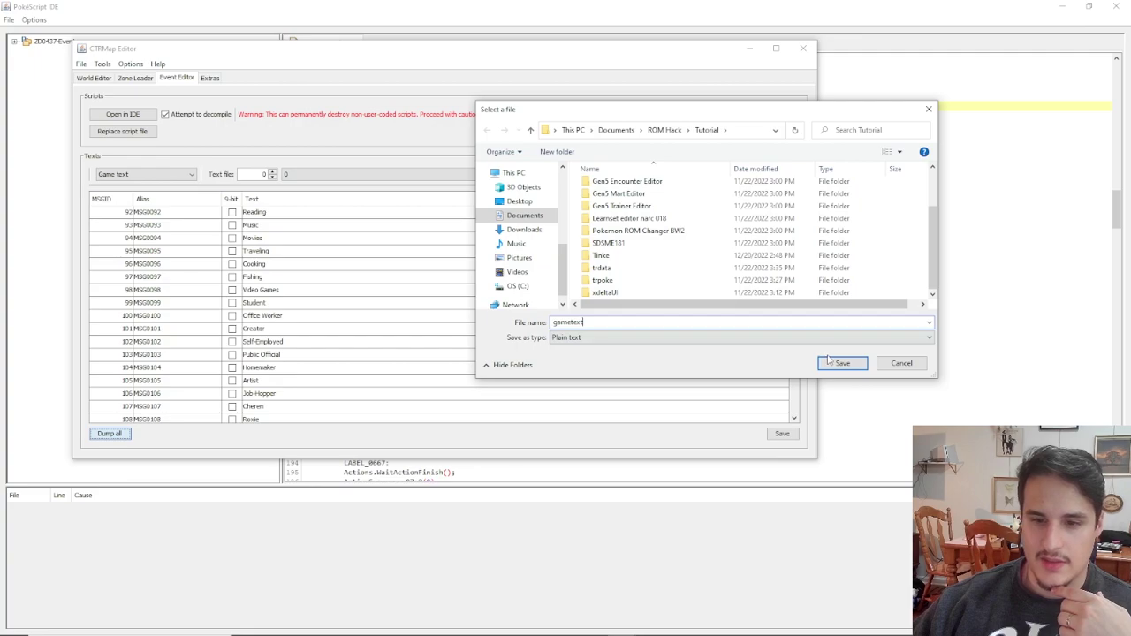
pyautogui.click(831, 362)
pyautogui.hotkey('alt', 'Tab')
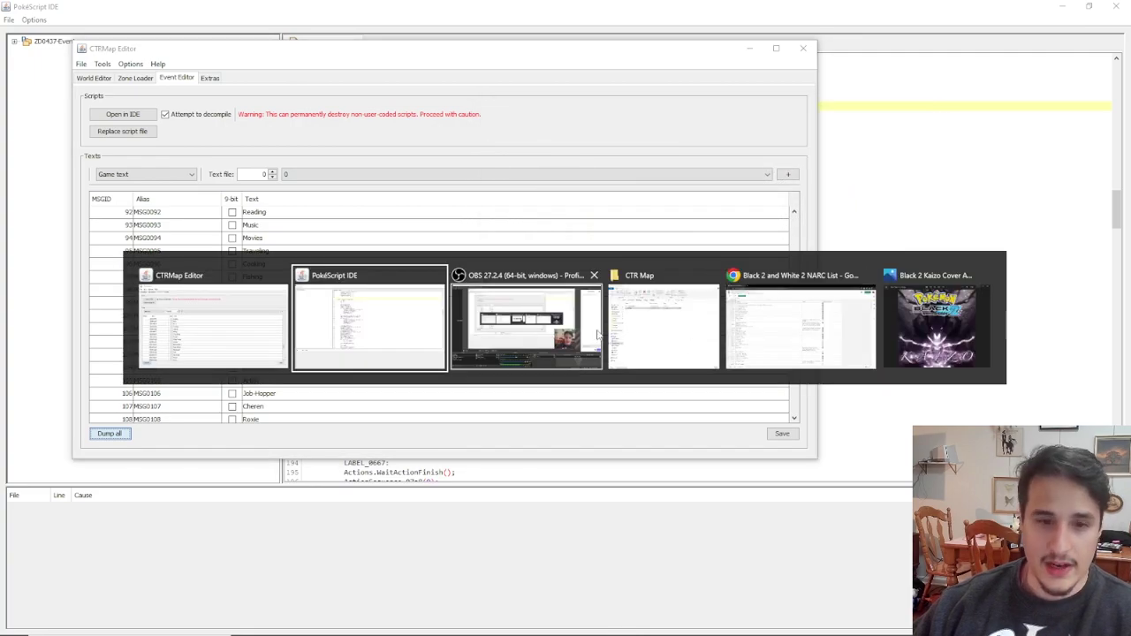
# Open the gametext dump from the Tutorial folder in a maximized Notepad window.
pyautogui.click(702, 323)
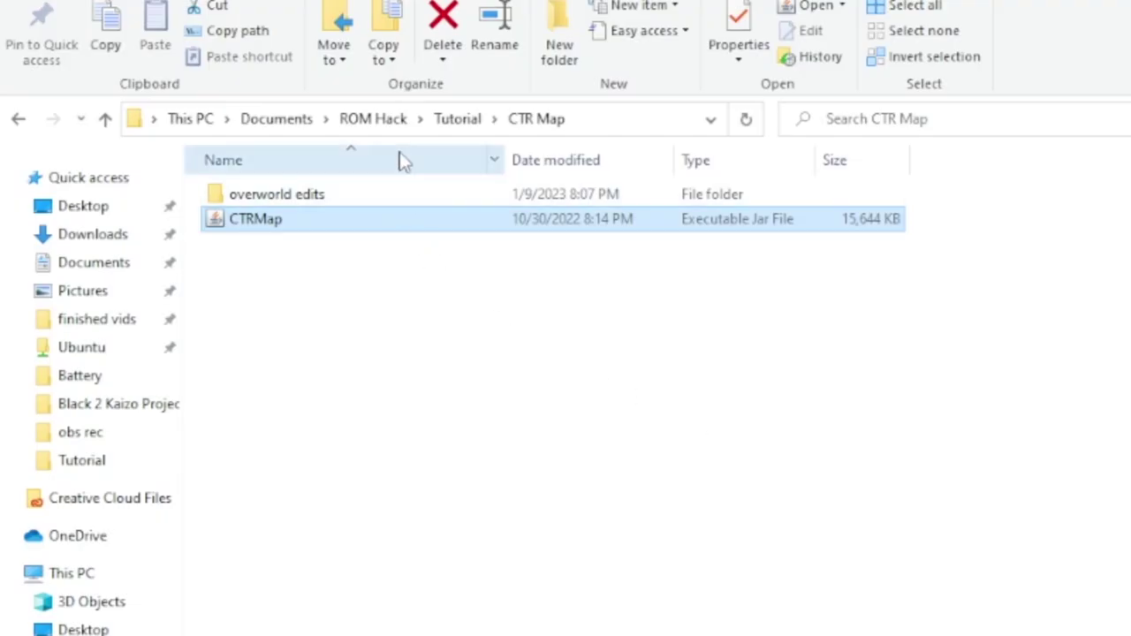
pyautogui.click(458, 119)
pyautogui.click(296, 592)
pyautogui.doubleClick(296, 590)
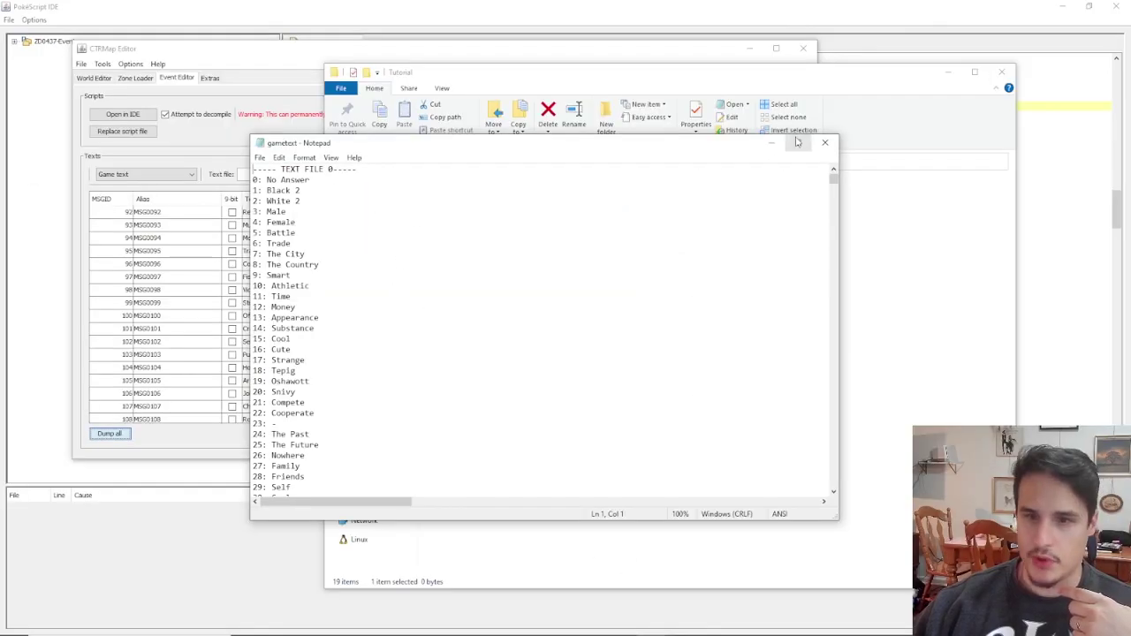
pyautogui.click(797, 143)
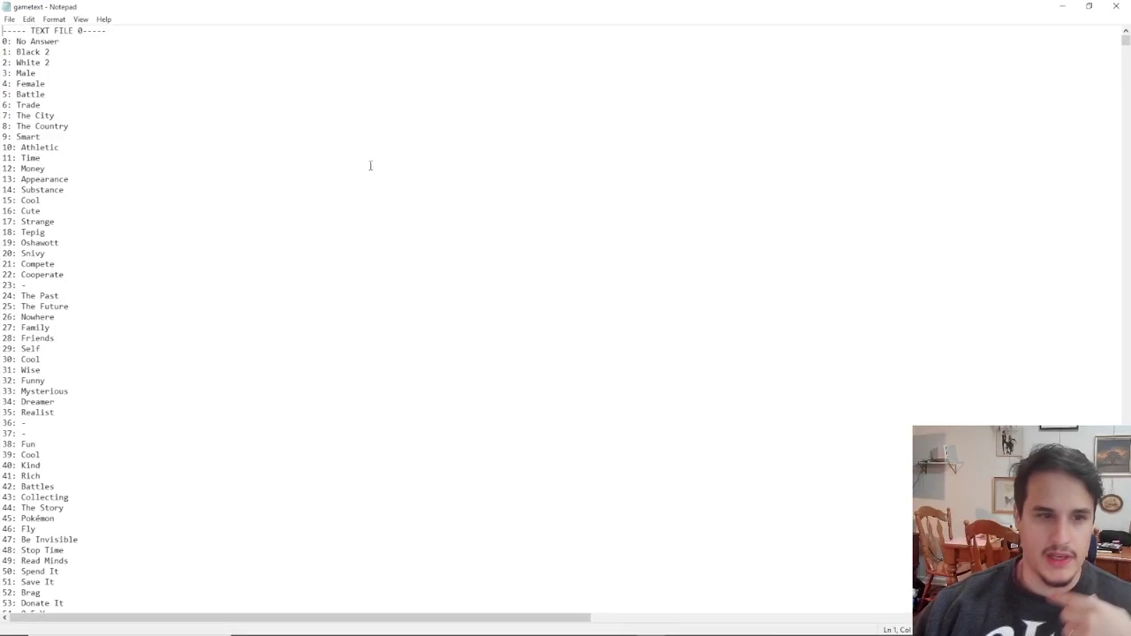
pyautogui.moveTo(93, 31); pyautogui.dragTo(3, 27)
pyautogui.click(115, 63)
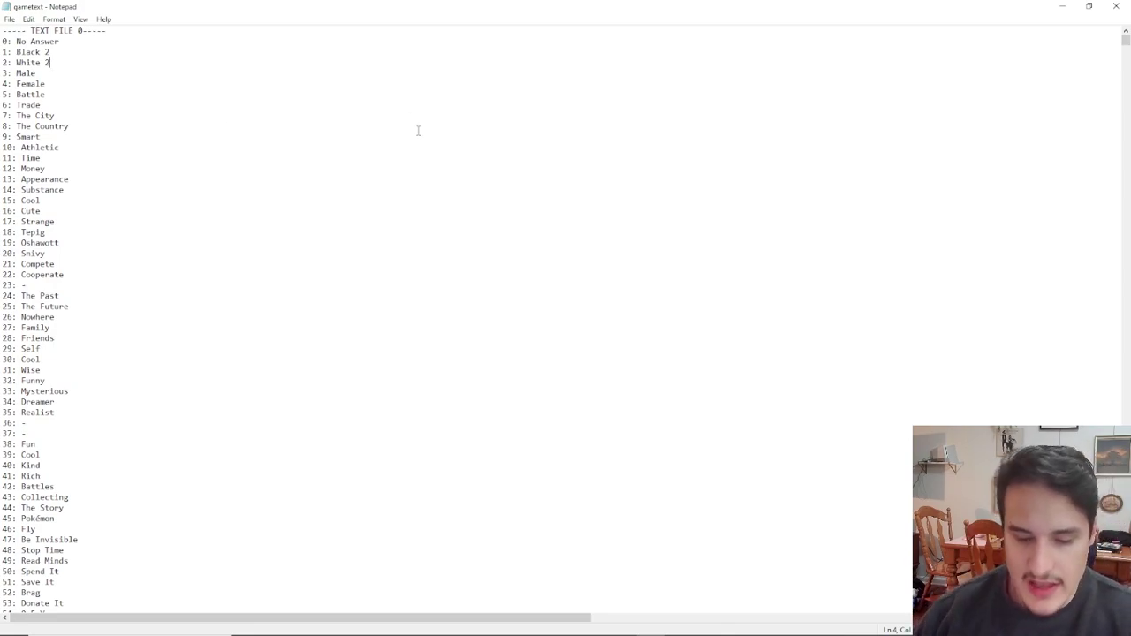
# Search the dump for 'text' to reach the TEXT FILE 381 section and review its dialogue lines.
pyautogui.hotkey('ctrl', 'f')
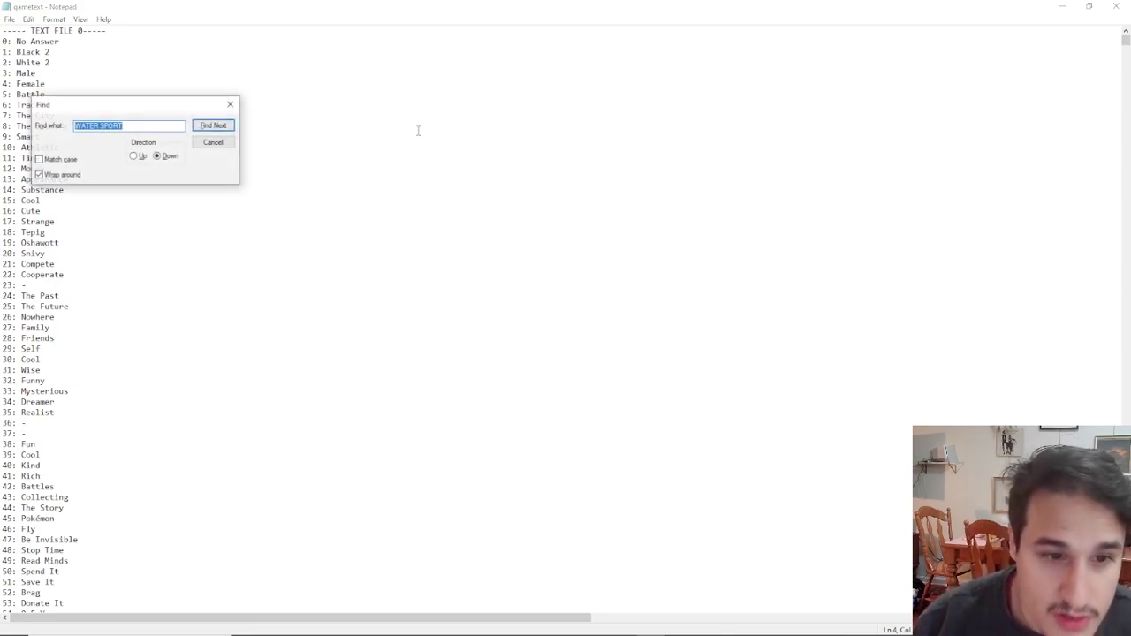
pyautogui.write('tex')
pyautogui.write('t file 381')
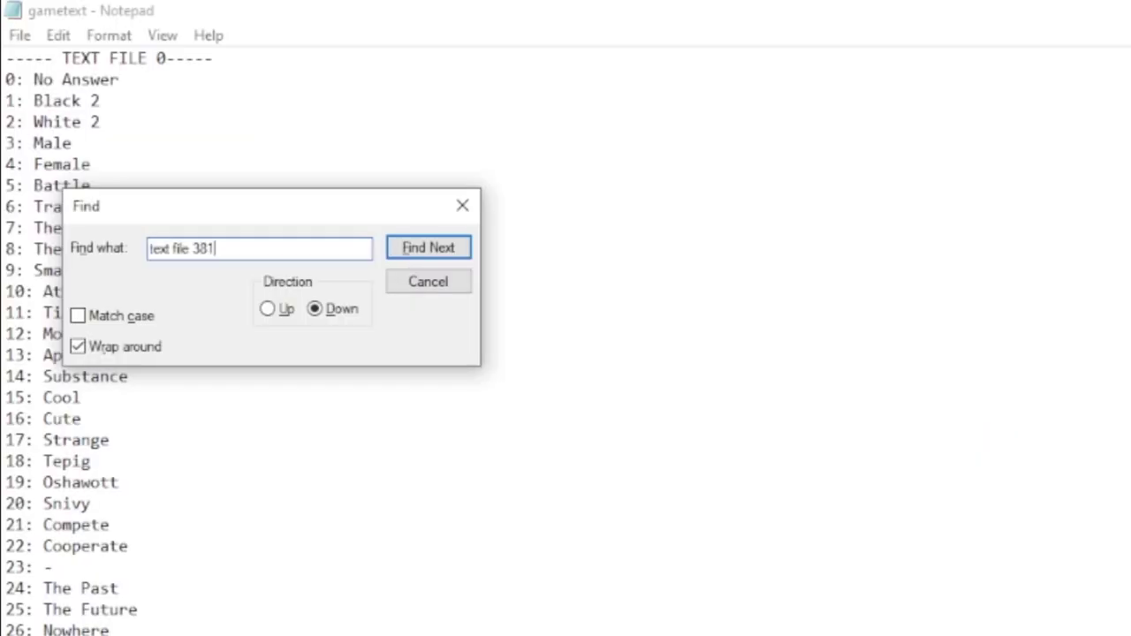
pyautogui.click(425, 249)
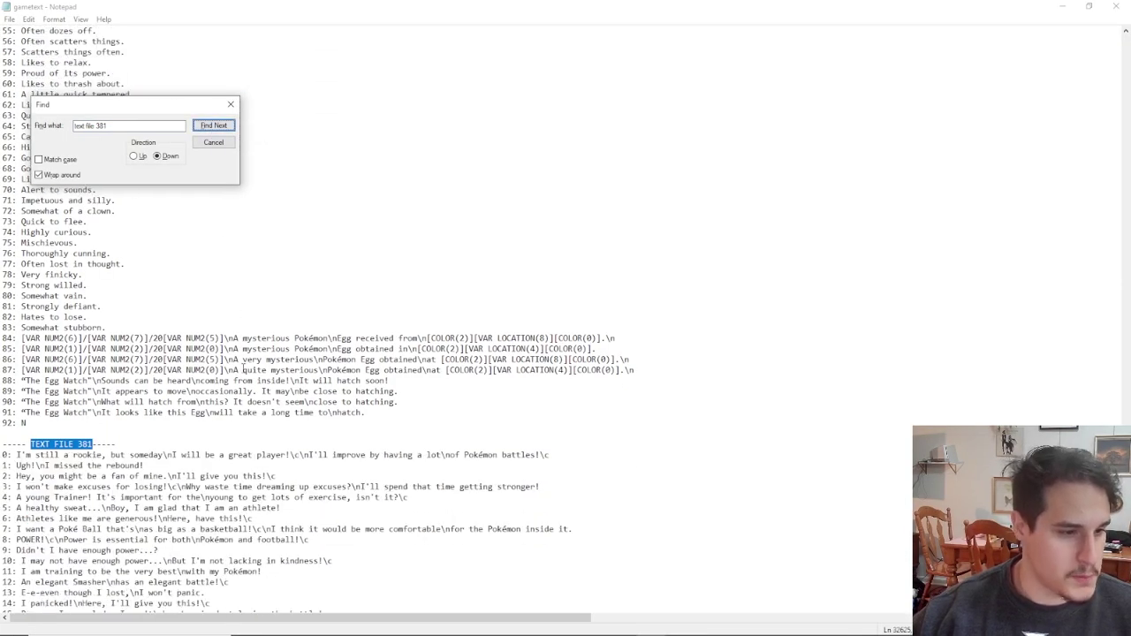
pyautogui.scroll(-5, 243, 370)
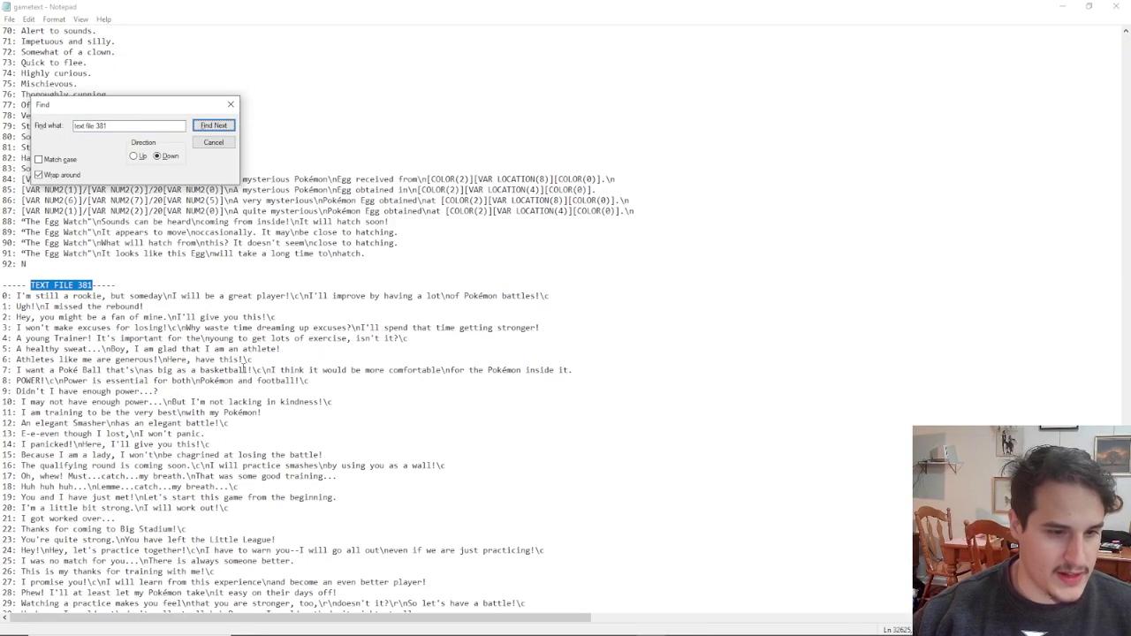
pyautogui.click(230, 105)
pyautogui.scroll(-3, 427, 291)
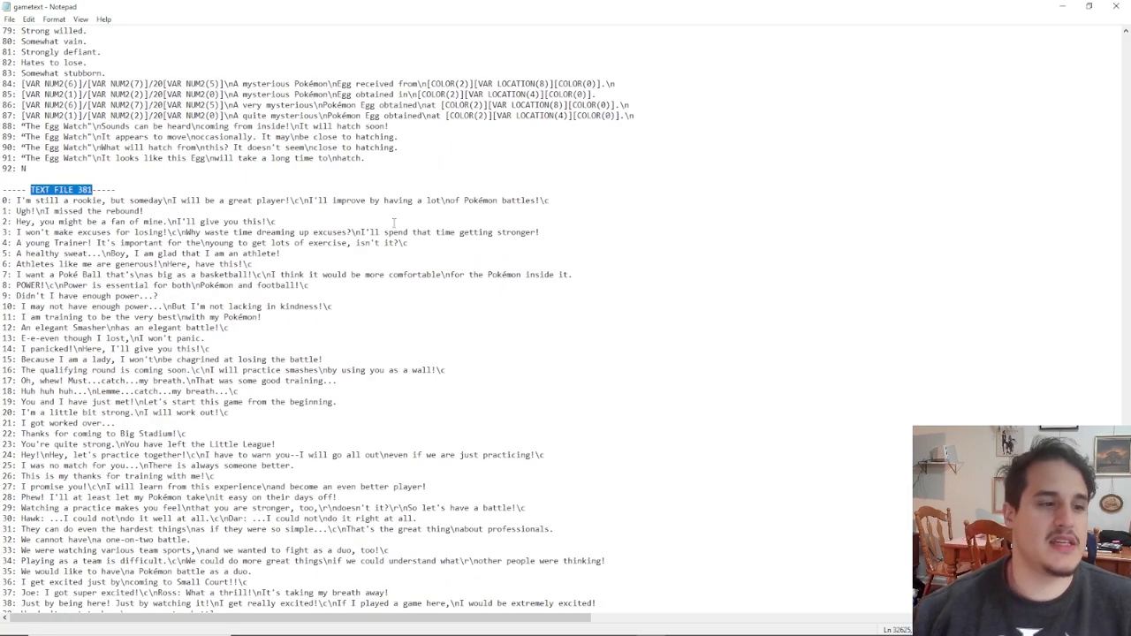
pyautogui.moveTo(18, 200); pyautogui.dragTo(447, 387)
pyautogui.click(621, 309)
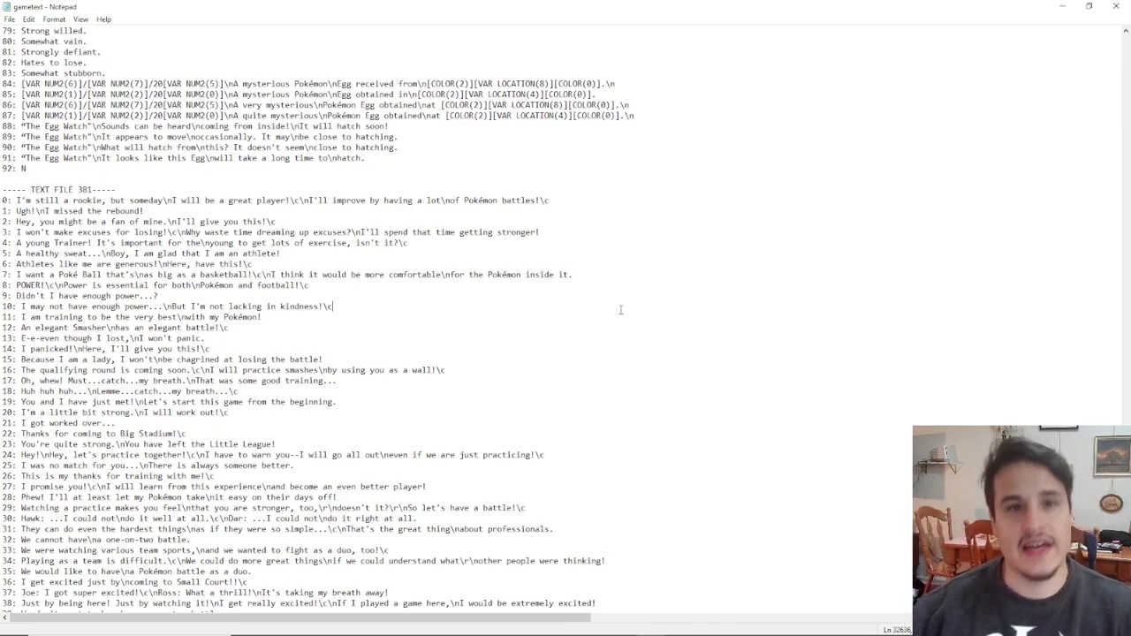
pyautogui.scroll(-8, 624, 314)
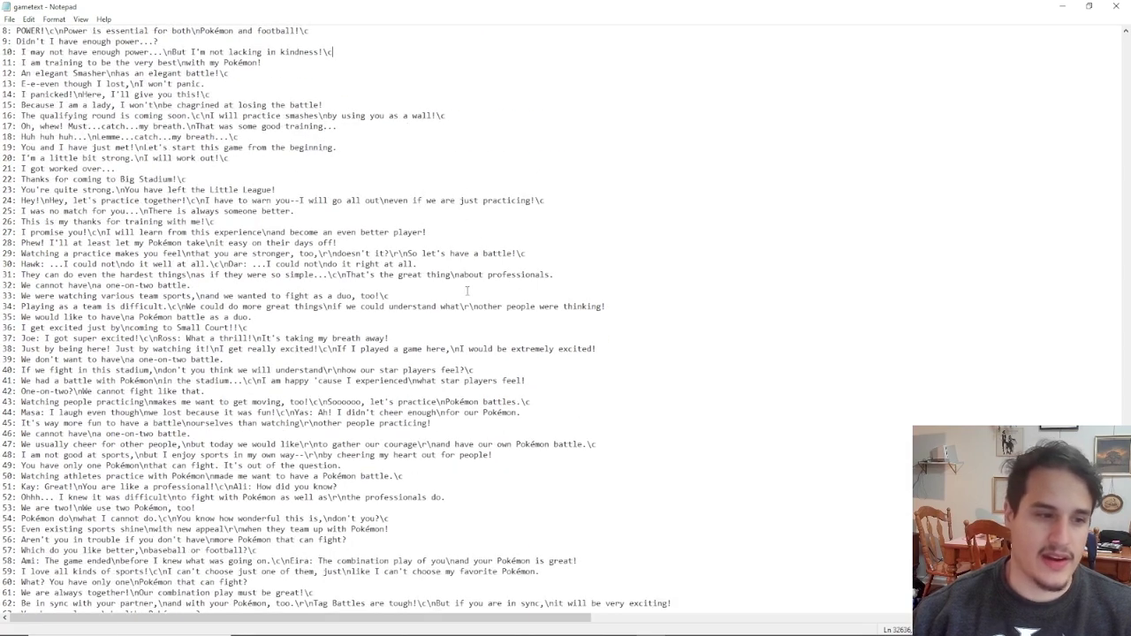
pyautogui.hotkey('alt', 'Tab')
pyautogui.hotkey('alt', 'Tab')
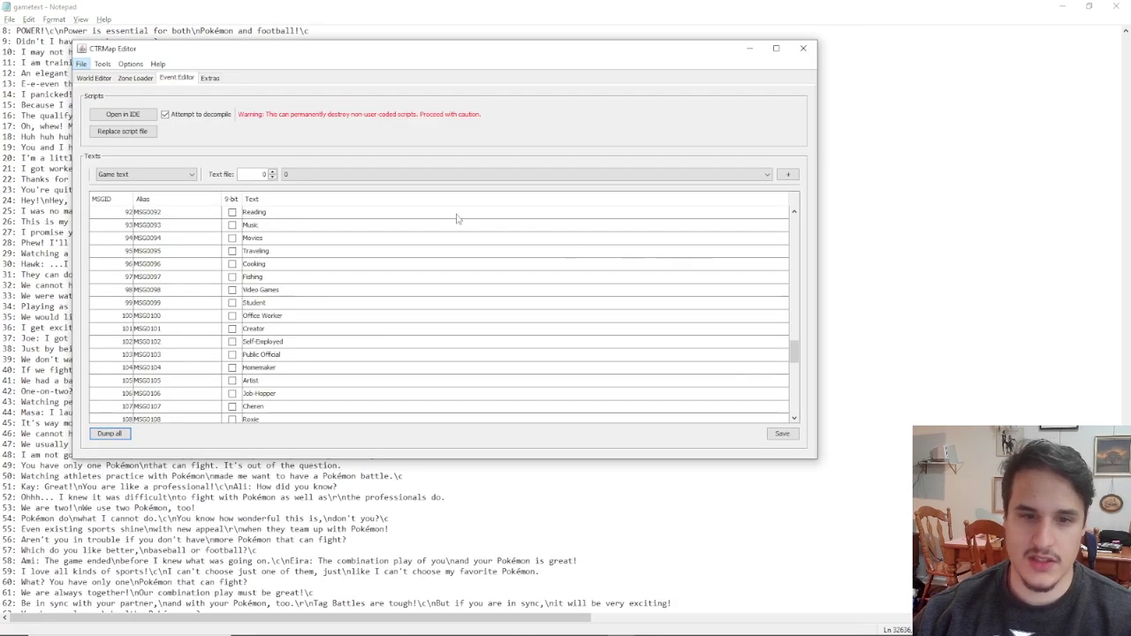
# Load text file 381 in the Event Editor and review its battle dialogue.
pyautogui.click(285, 174)
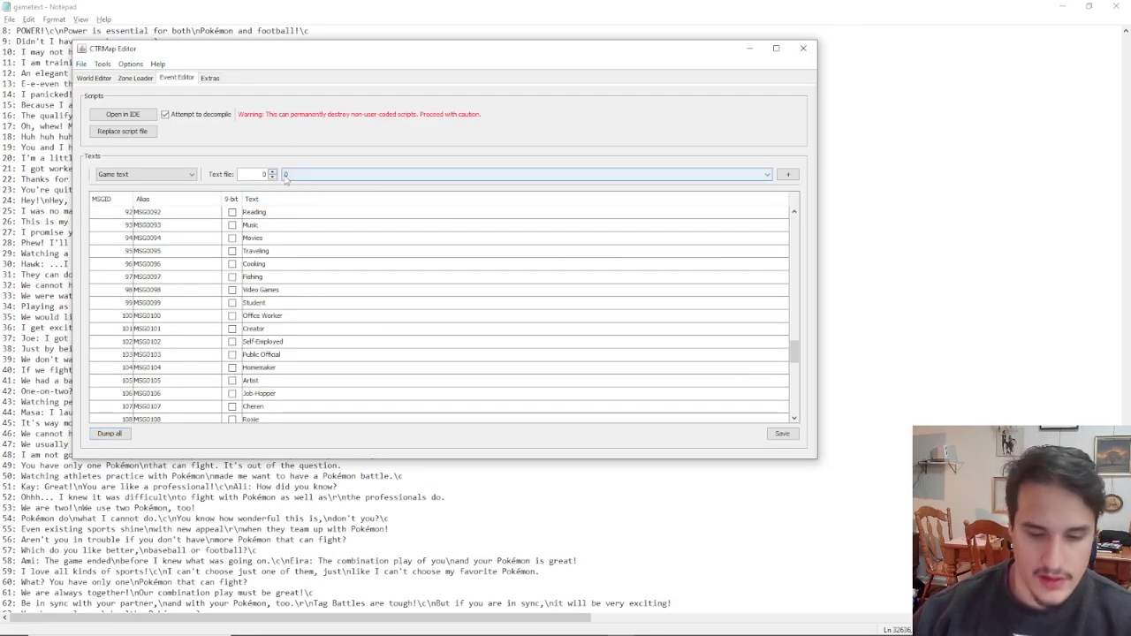
pyautogui.write('38')
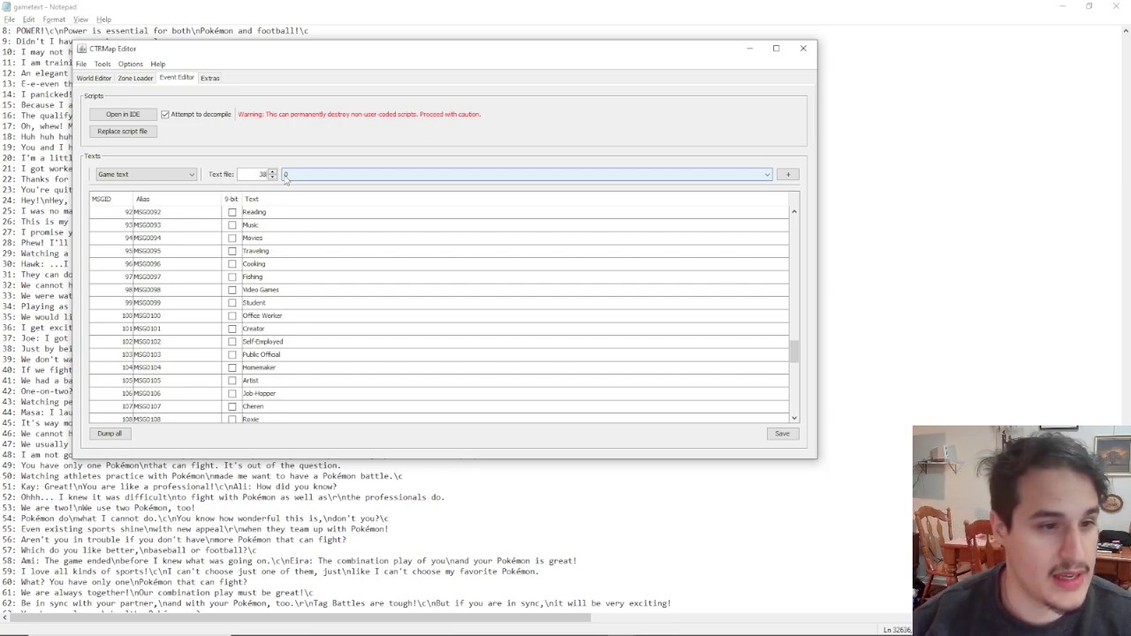
pyautogui.write('1')
pyautogui.press('Return')
pyautogui.scroll(11, 400, 275)
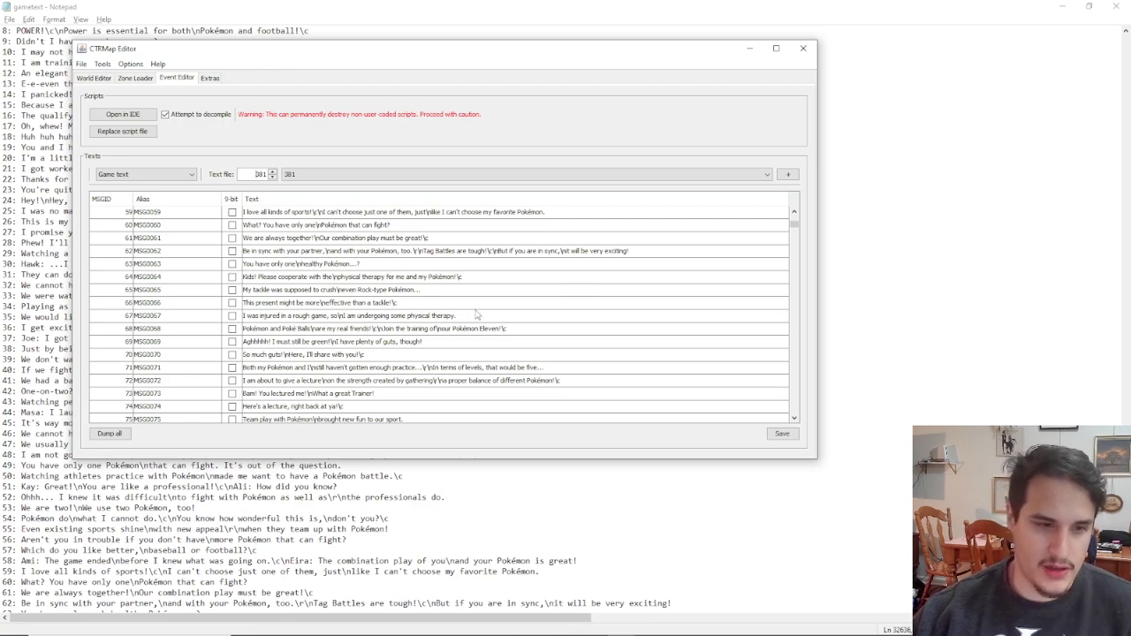
pyautogui.scroll(6, 482, 305)
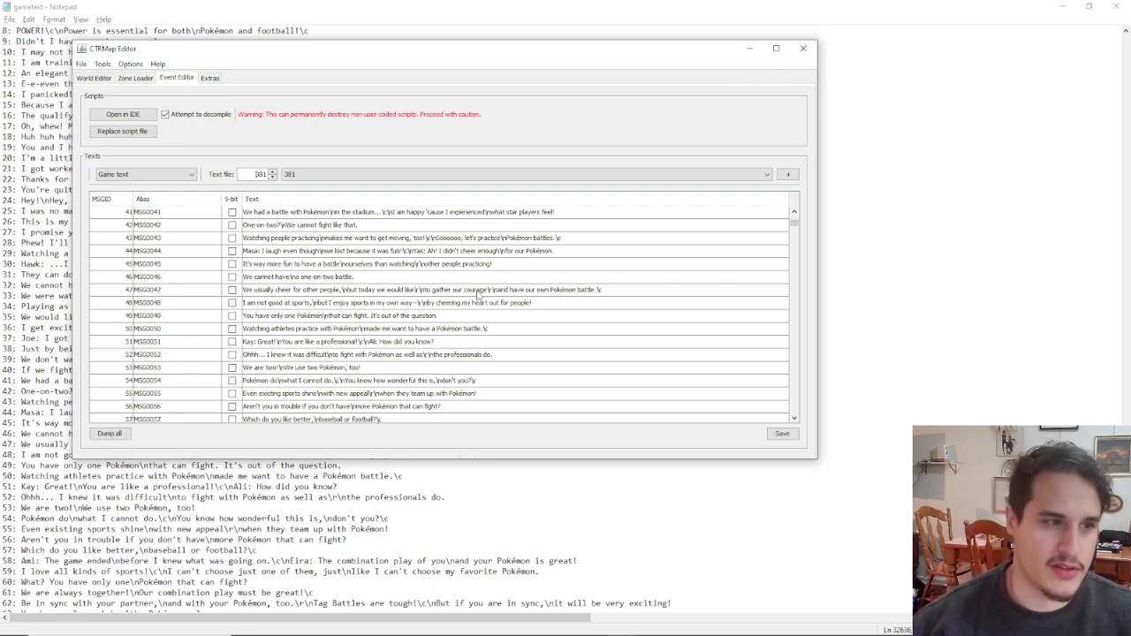
pyautogui.scroll(9, 24, 251)
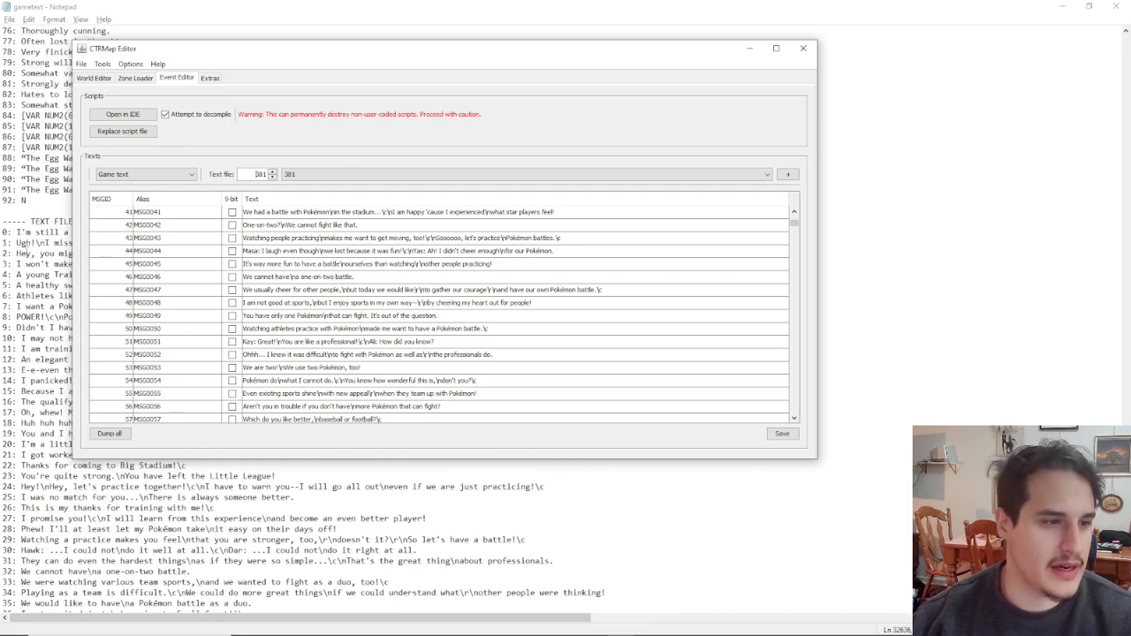
# Step to text file 382 and scroll through its list of trainer names.
pyautogui.click(273, 172)
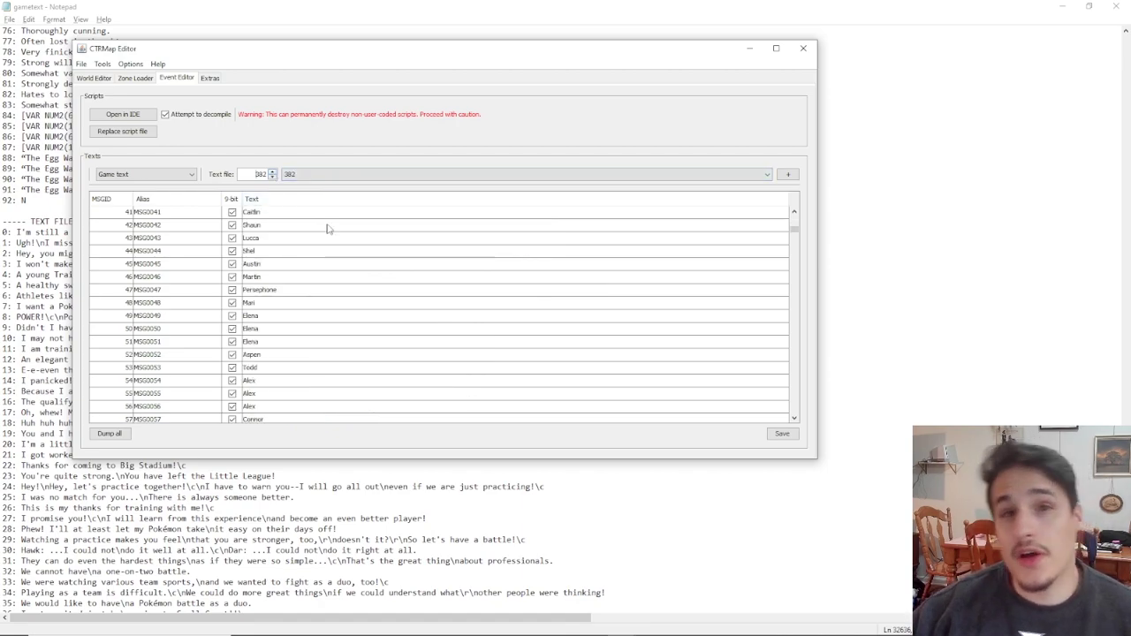
pyautogui.scroll(12, 274, 260)
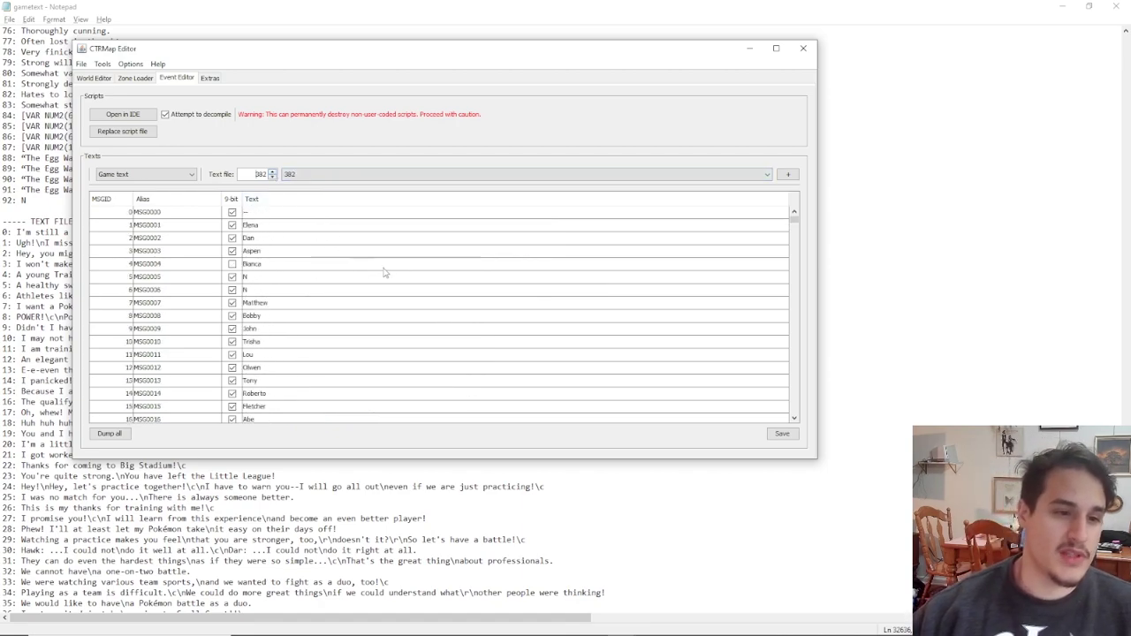
pyautogui.moveTo(794, 221); pyautogui.dragTo(678, 320)
pyautogui.scroll(14, 678, 320)
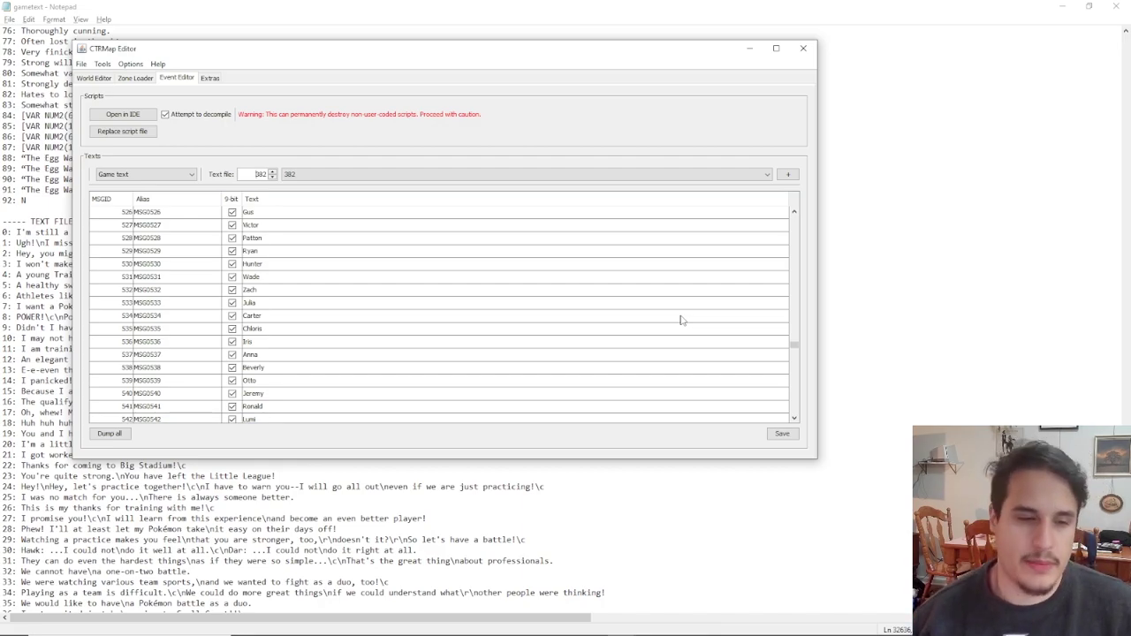
pyautogui.scroll(5, 681, 320)
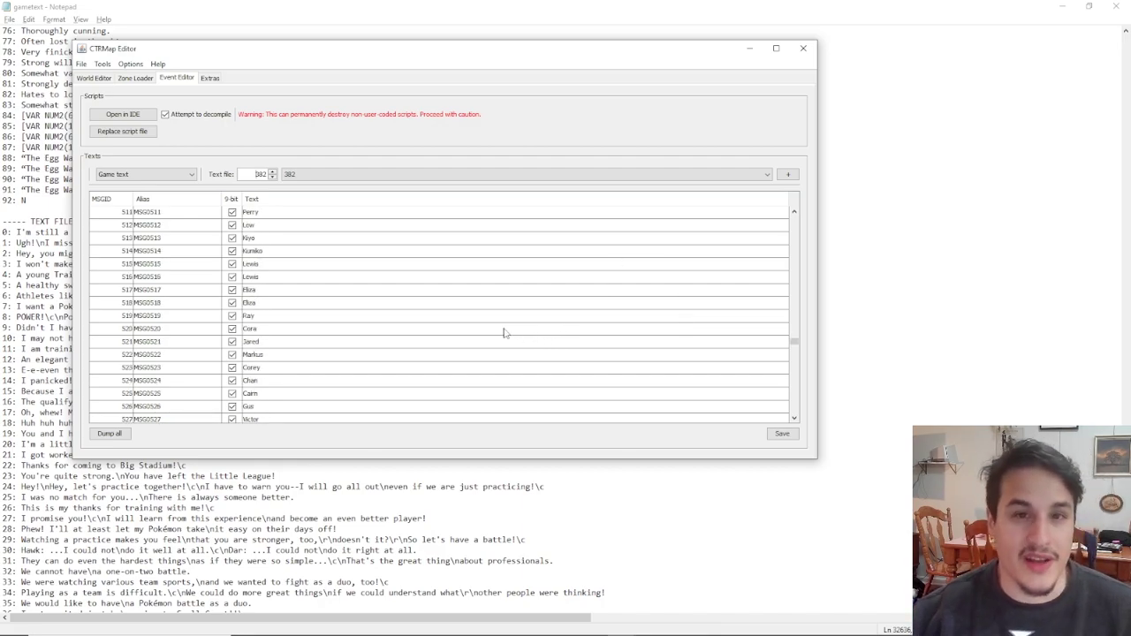
pyautogui.scroll(5, 550, 335)
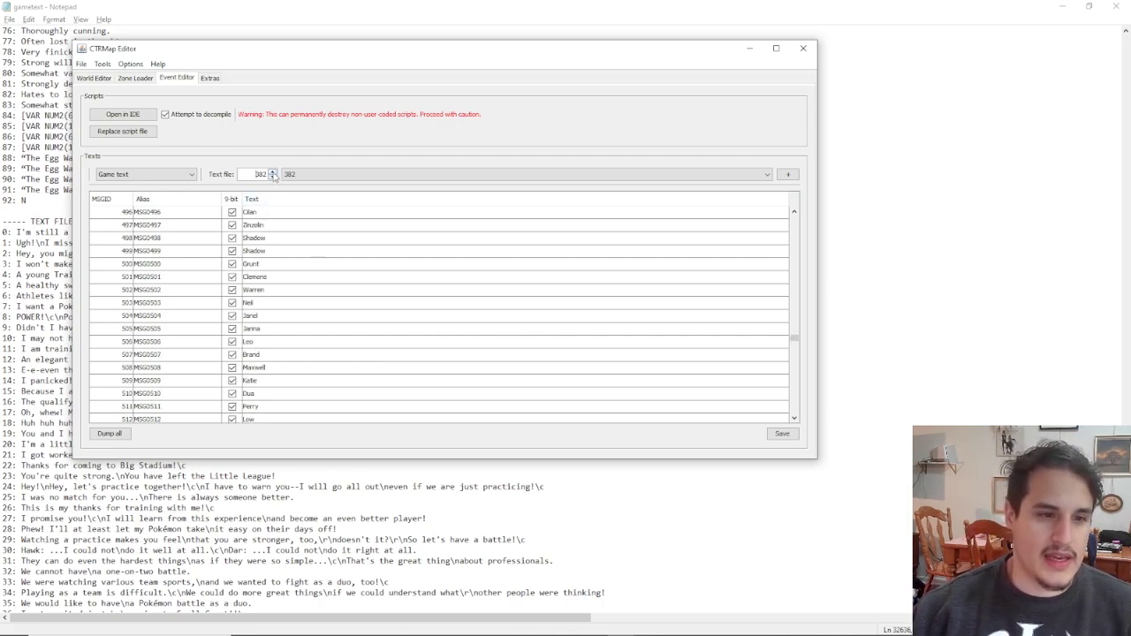
# Step to text file 383 and browse the Blue, Lance, Volkner and Wake name entries.
pyautogui.click(273, 173)
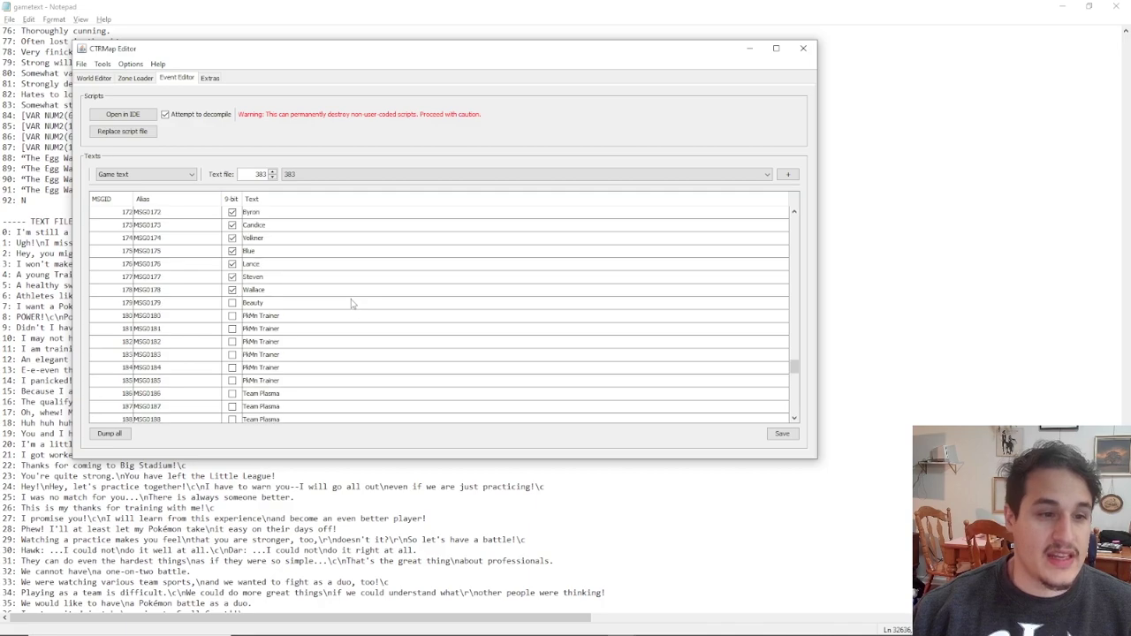
pyautogui.scroll(7, 351, 303)
pyautogui.scroll(-5, 358, 306)
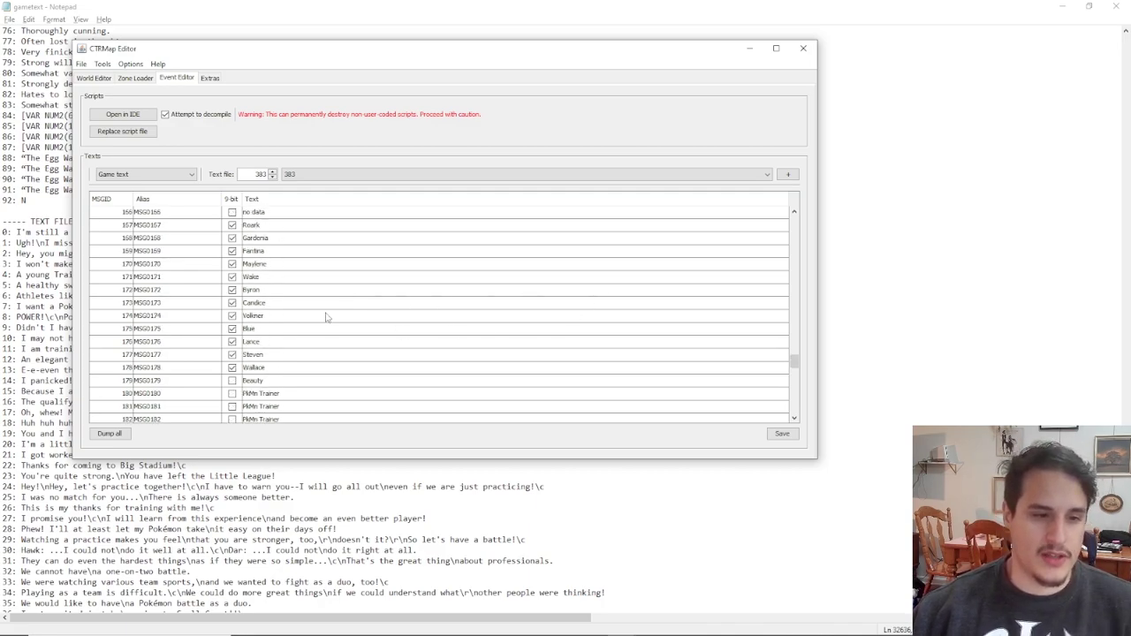
pyautogui.click(276, 332)
pyautogui.click(265, 345)
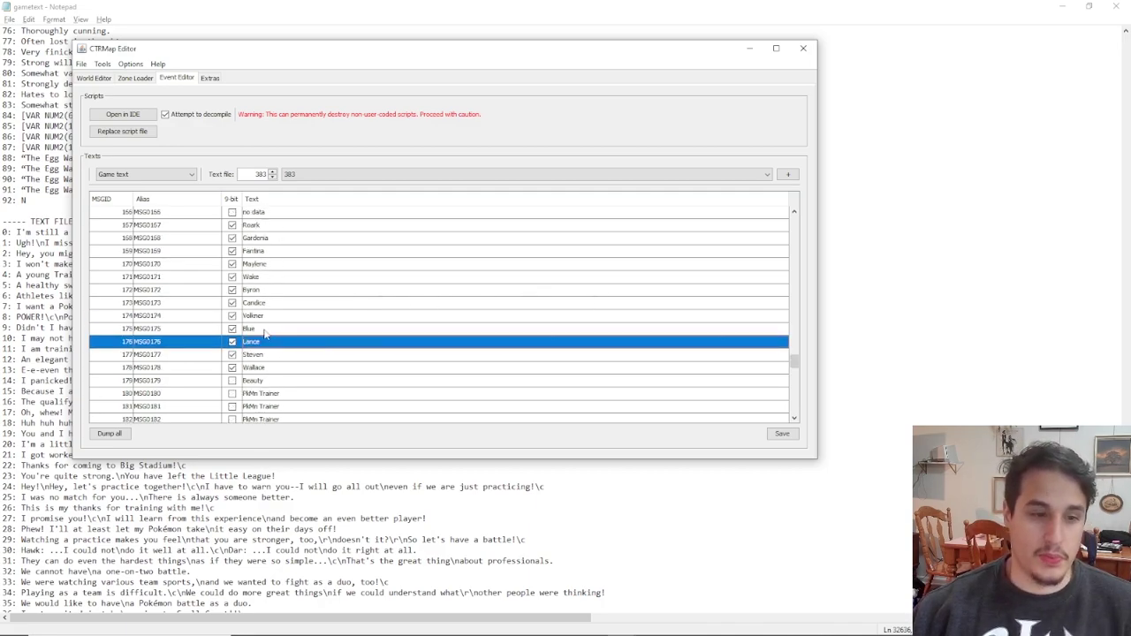
pyautogui.click(268, 335)
pyautogui.click(269, 319)
pyautogui.click(433, 277)
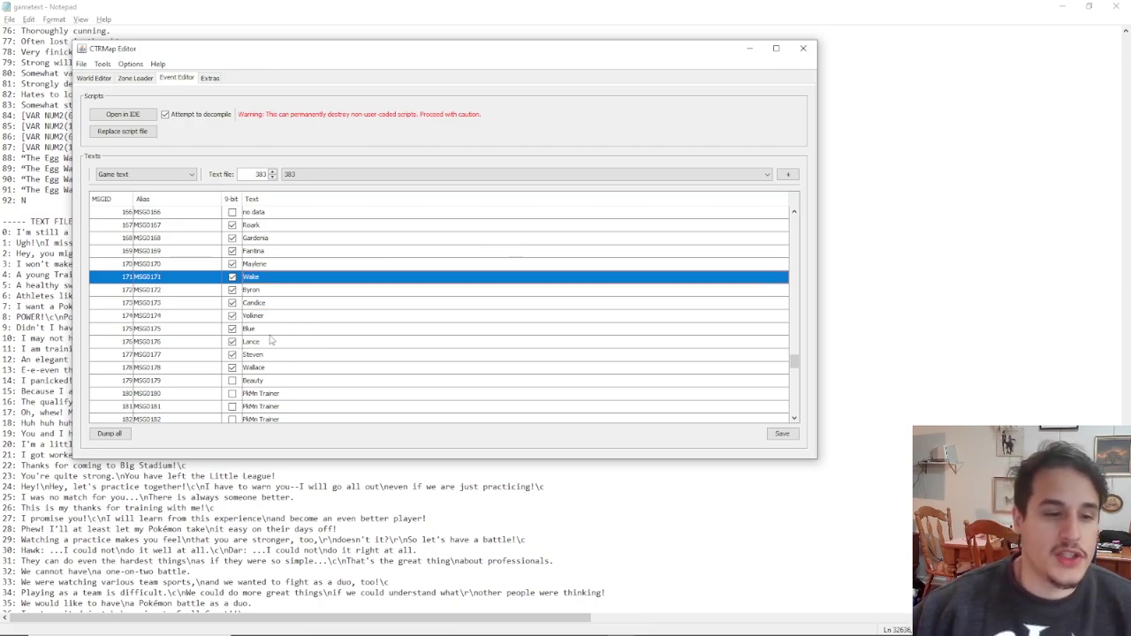
pyautogui.click(271, 332)
# Select the School Kid entries, then the Linebacker line, and save text file 383.
pyautogui.scroll(5, 538, 363)
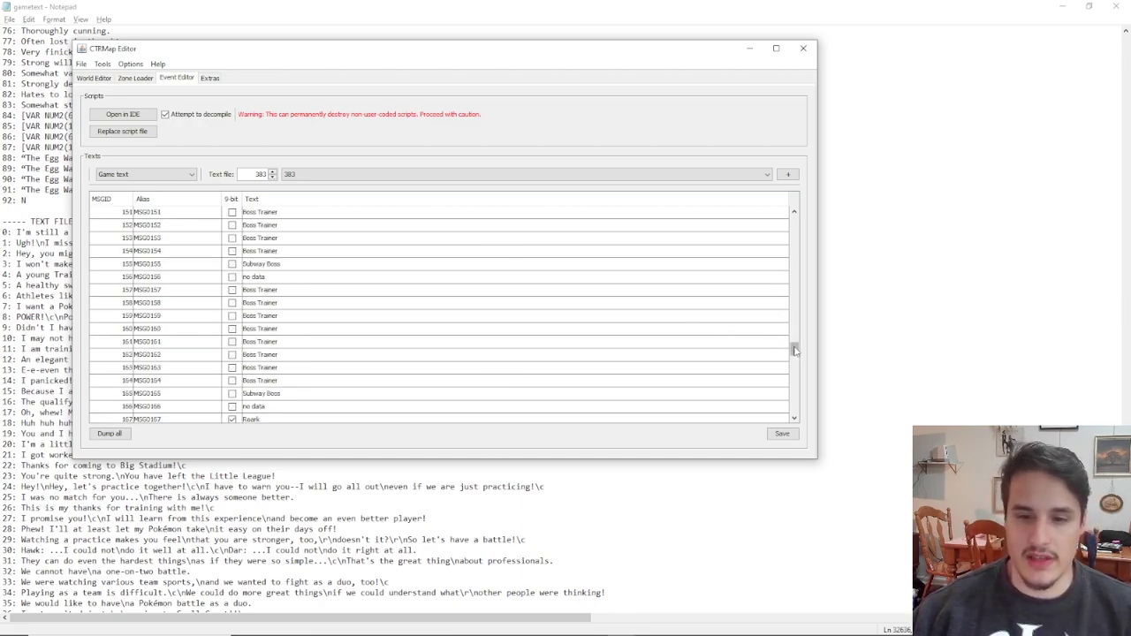
pyautogui.moveTo(794, 351); pyautogui.dragTo(793, 233)
pyautogui.scroll(2, 445, 371)
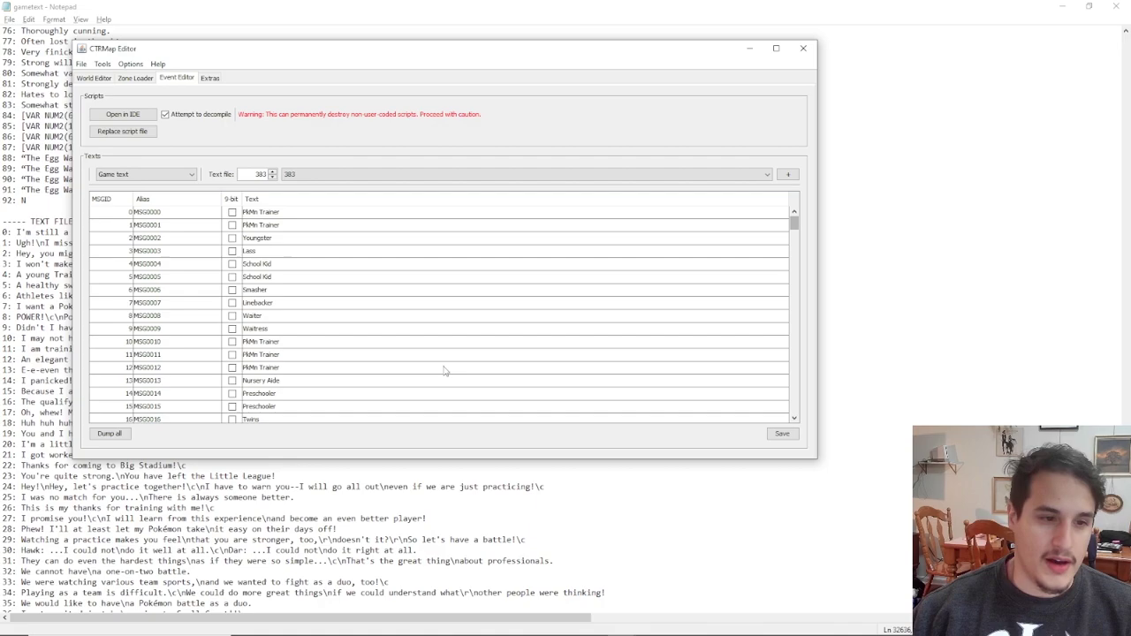
pyautogui.click(283, 265)
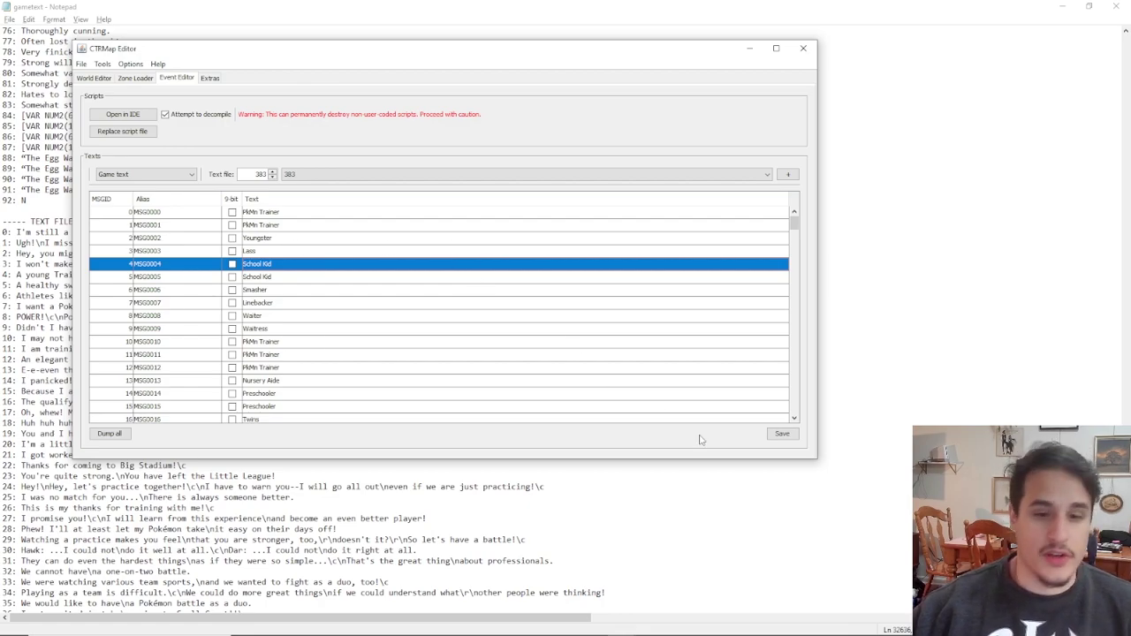
pyautogui.click(607, 276)
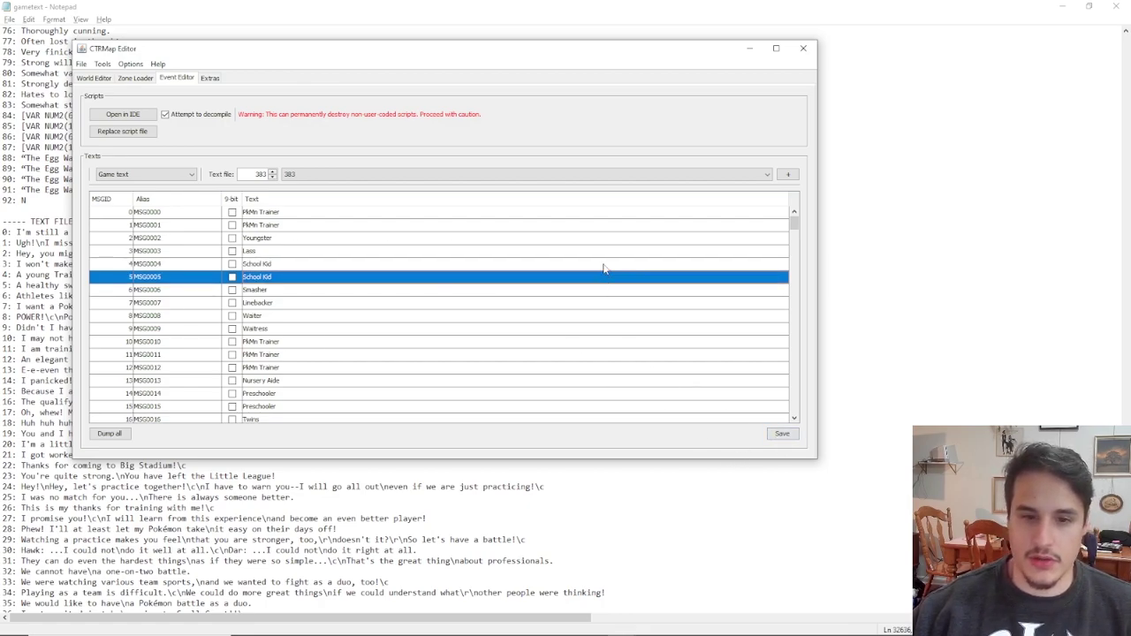
pyautogui.click(606, 265)
pyautogui.click(500, 302)
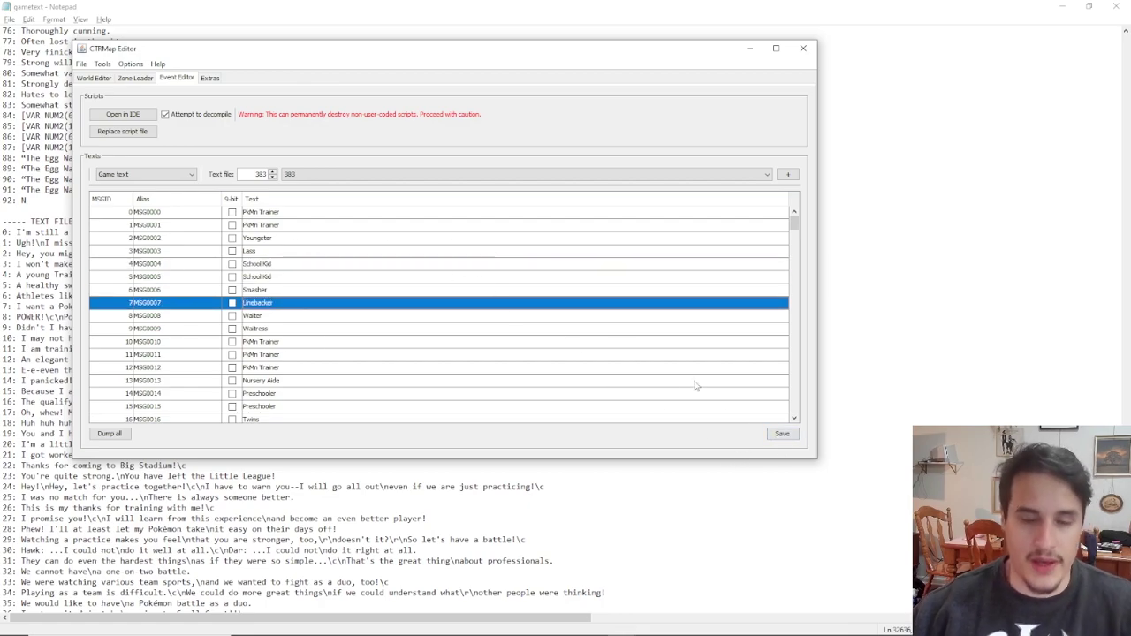
pyautogui.click(783, 434)
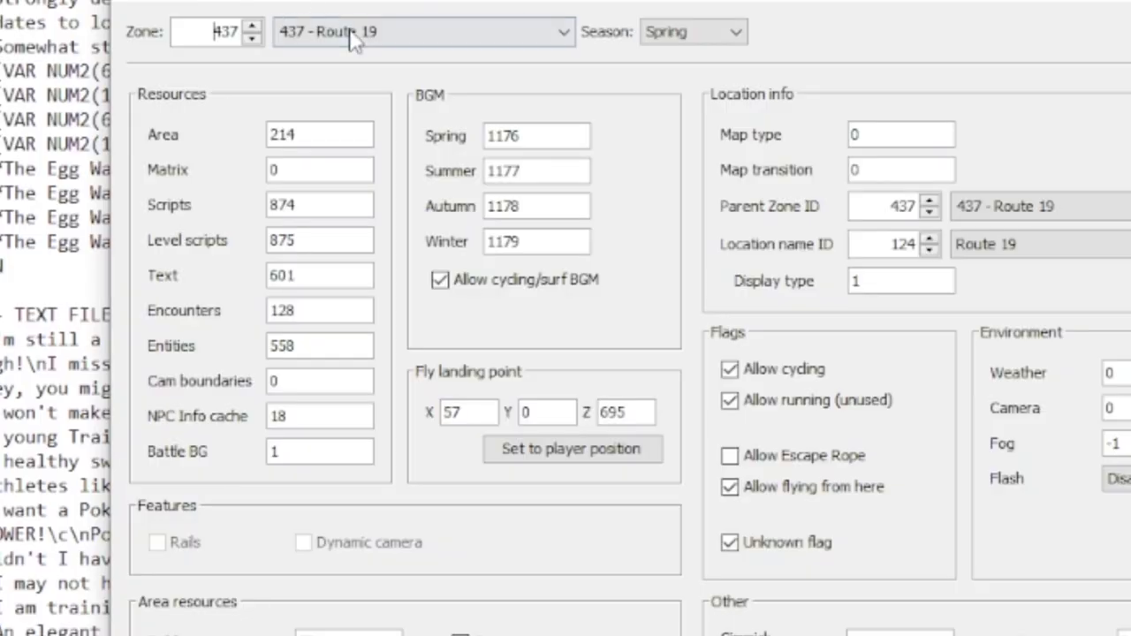
# Pick zone 446 - Route 20 in the Zone Loader and pan its World Editor map to the bridge.
pyautogui.click(354, 37)
pyautogui.scroll(-5, 442, 582)
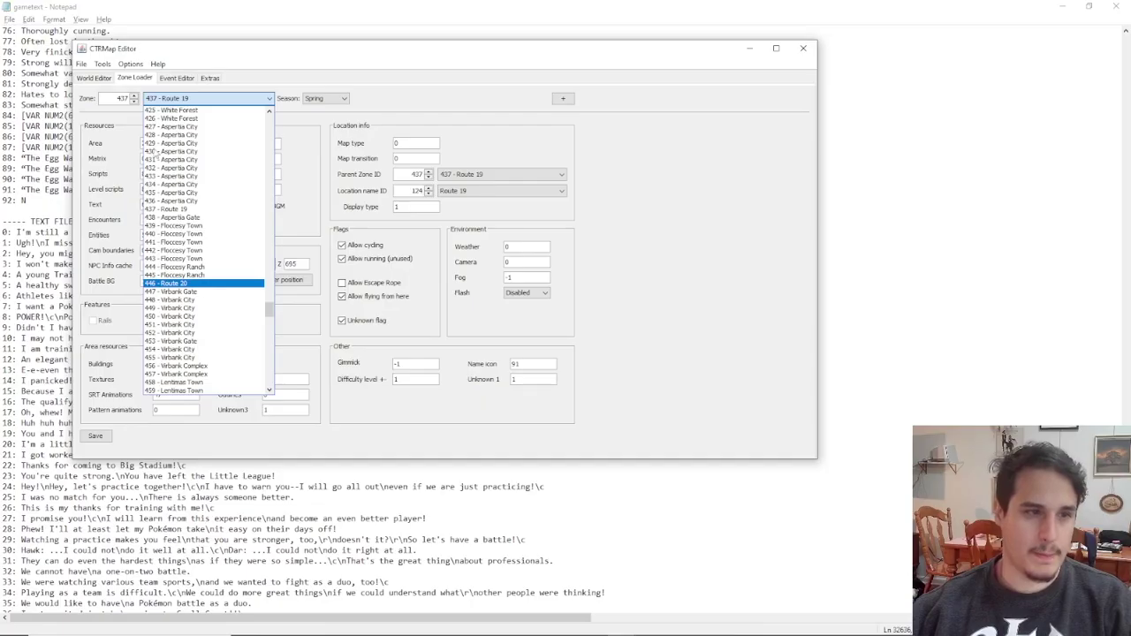
pyautogui.click(412, 457)
pyautogui.click(94, 77)
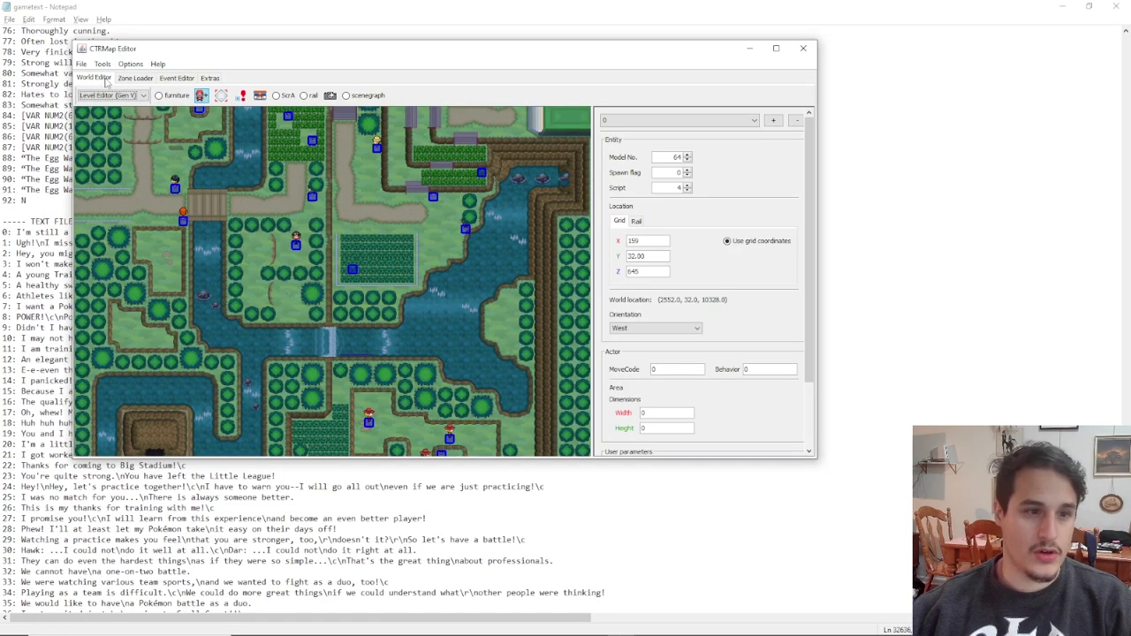
pyautogui.scroll(2, 265, 265)
pyautogui.moveTo(177, 212); pyautogui.dragTo(420, 331)
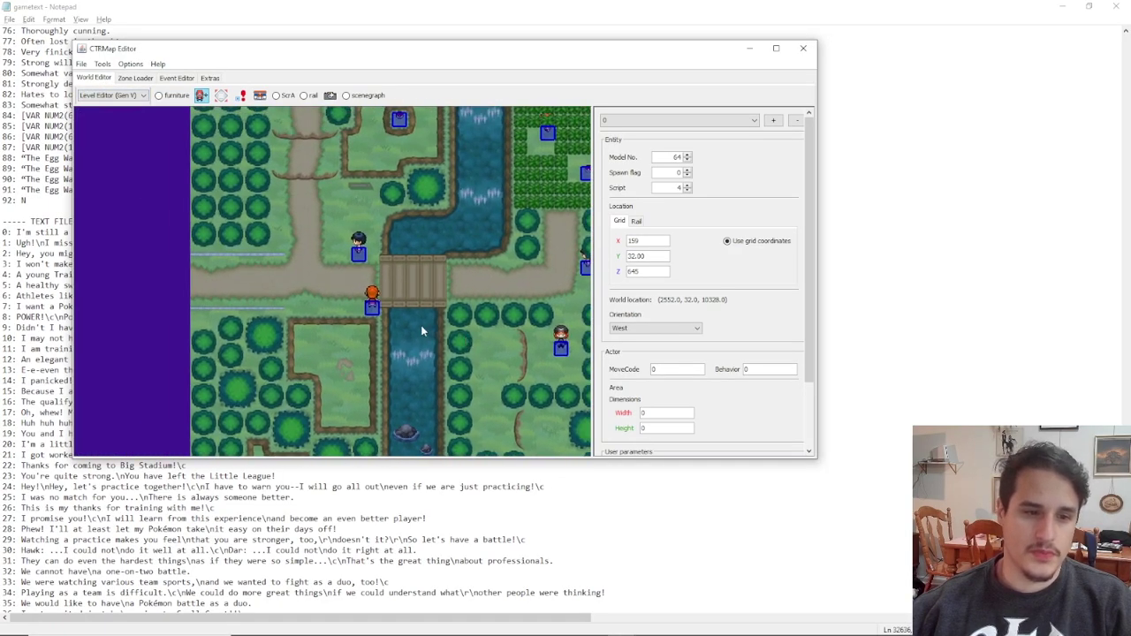
# Shift the bridge-side trainer one tile left, set its Orientation to South, and save.
pyautogui.click(372, 305)
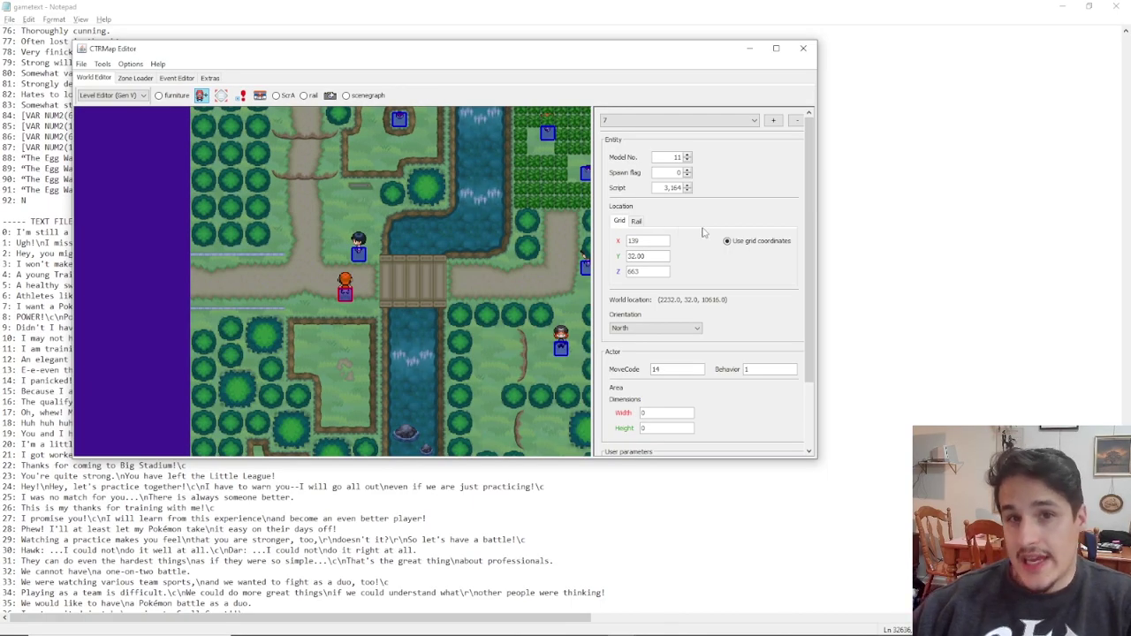
pyautogui.scroll(-3, 694, 265)
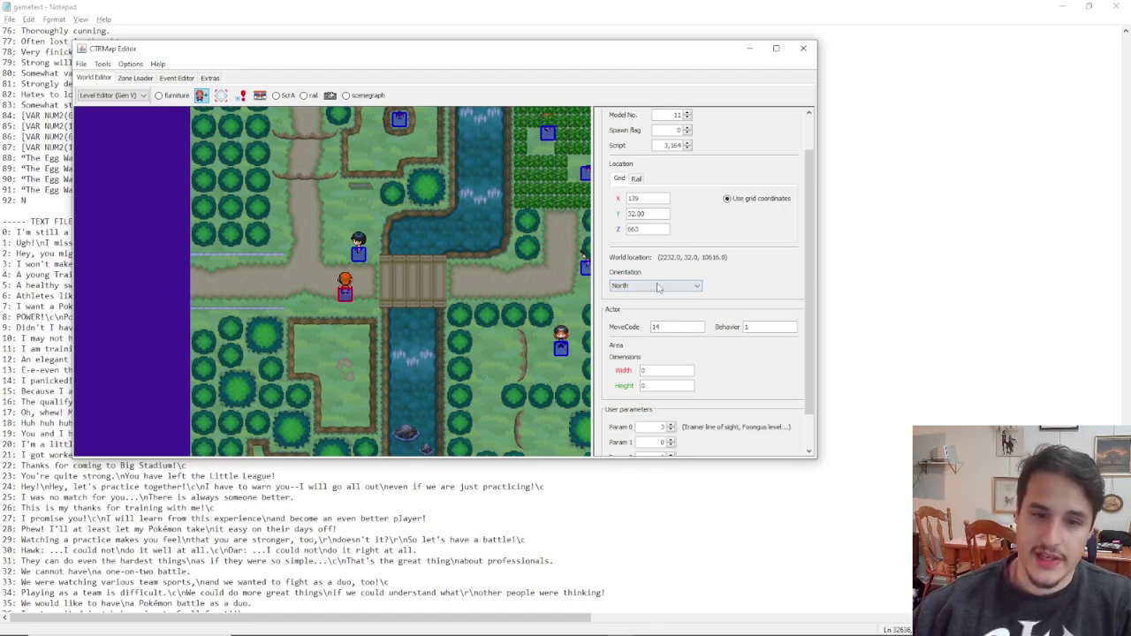
pyautogui.click(657, 286)
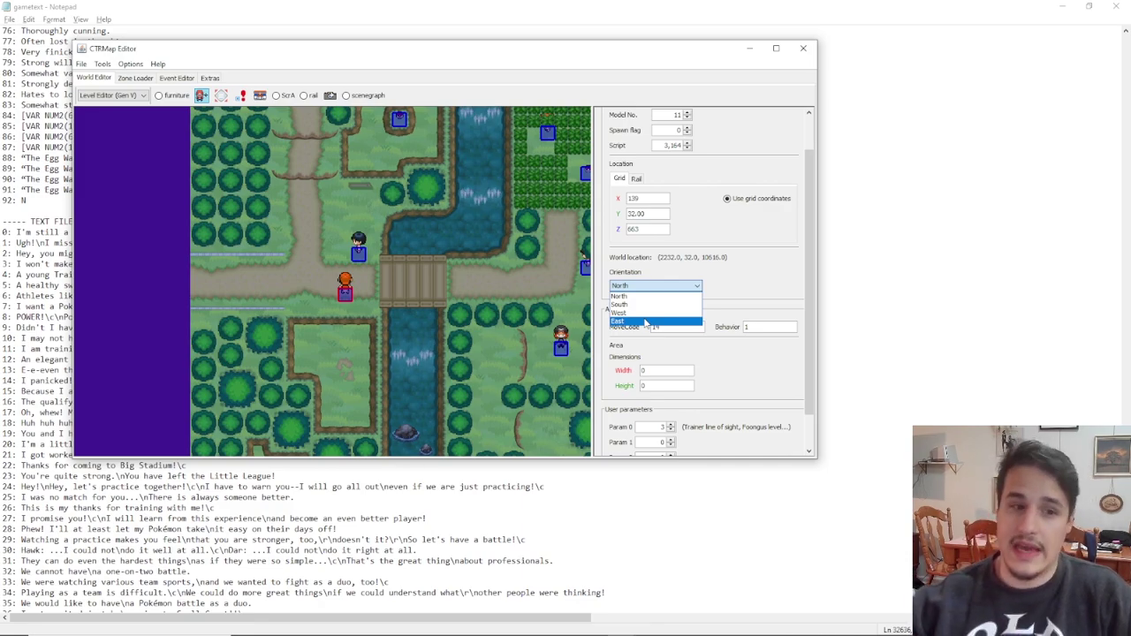
pyautogui.click(163, 284)
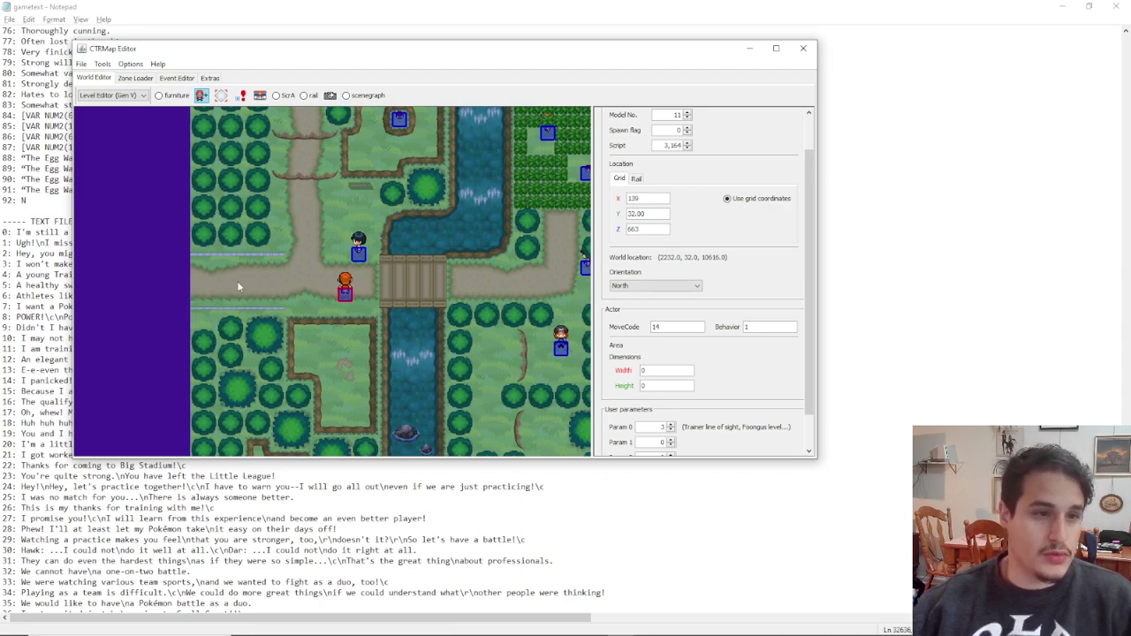
pyautogui.moveTo(358, 295); pyautogui.dragTo(334, 301)
pyautogui.click(623, 286)
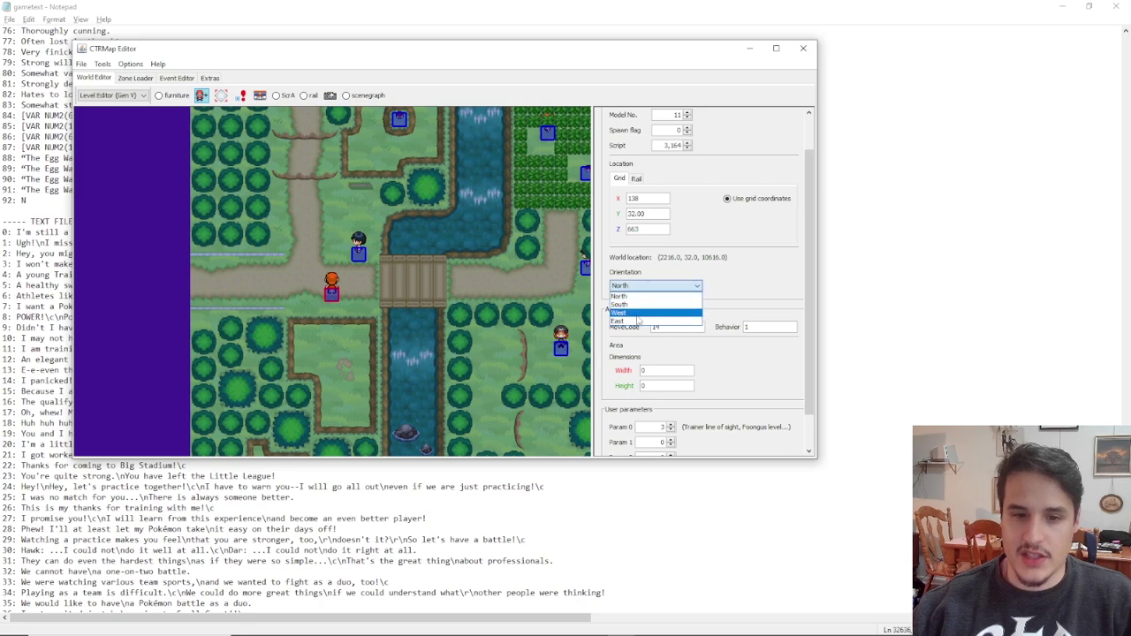
pyautogui.click(623, 304)
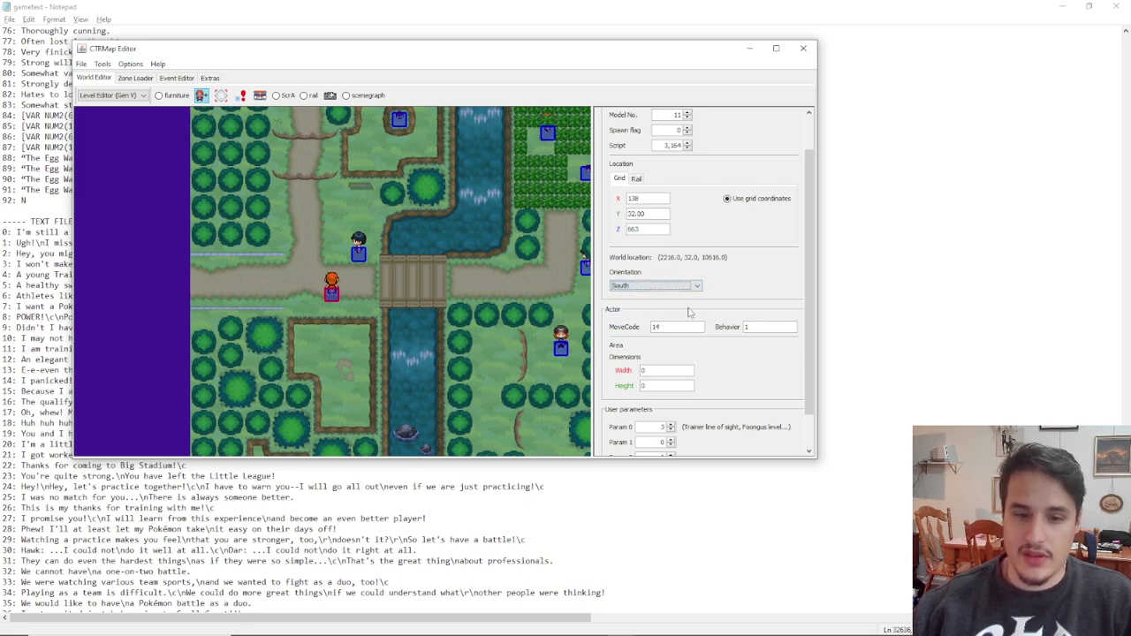
pyautogui.scroll(-1, 766, 419)
pyautogui.click(790, 442)
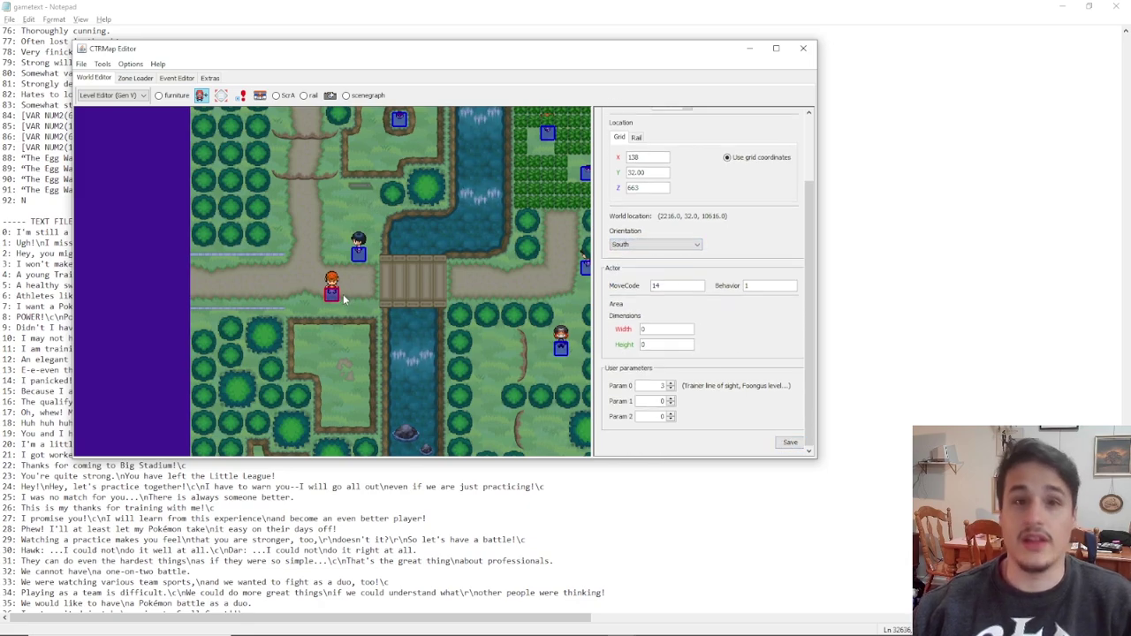
pyautogui.scroll(5, 345, 300)
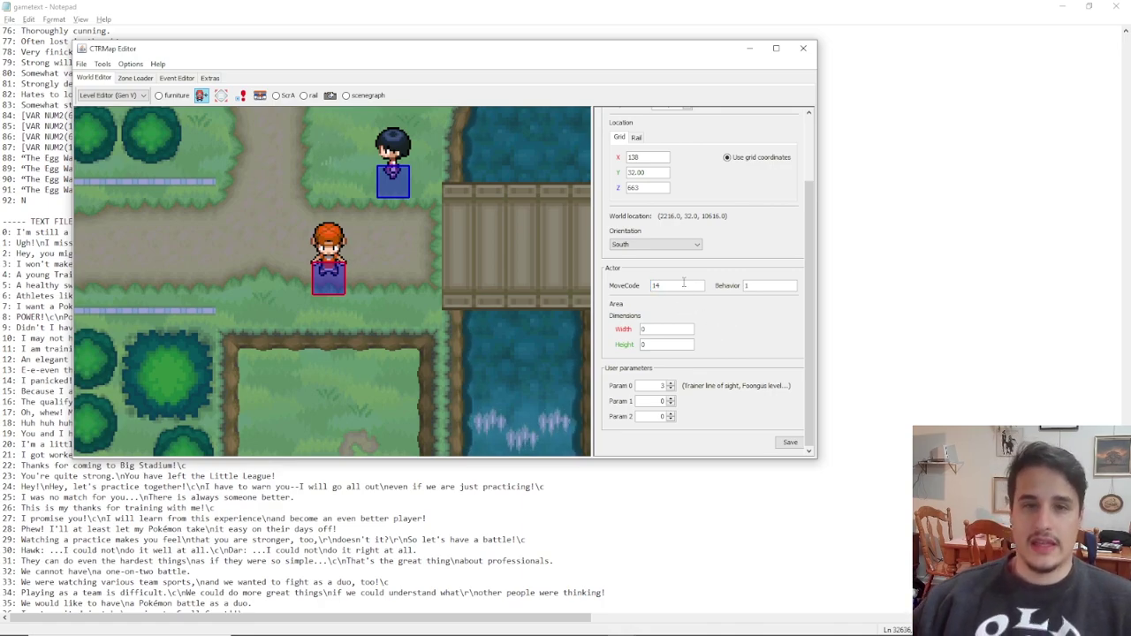
# Change the trainer's MoveCode from 14 to 15 and place it beside the dark-haired trainer at X 141, Z 660.
pyautogui.doubleClick(683, 283)
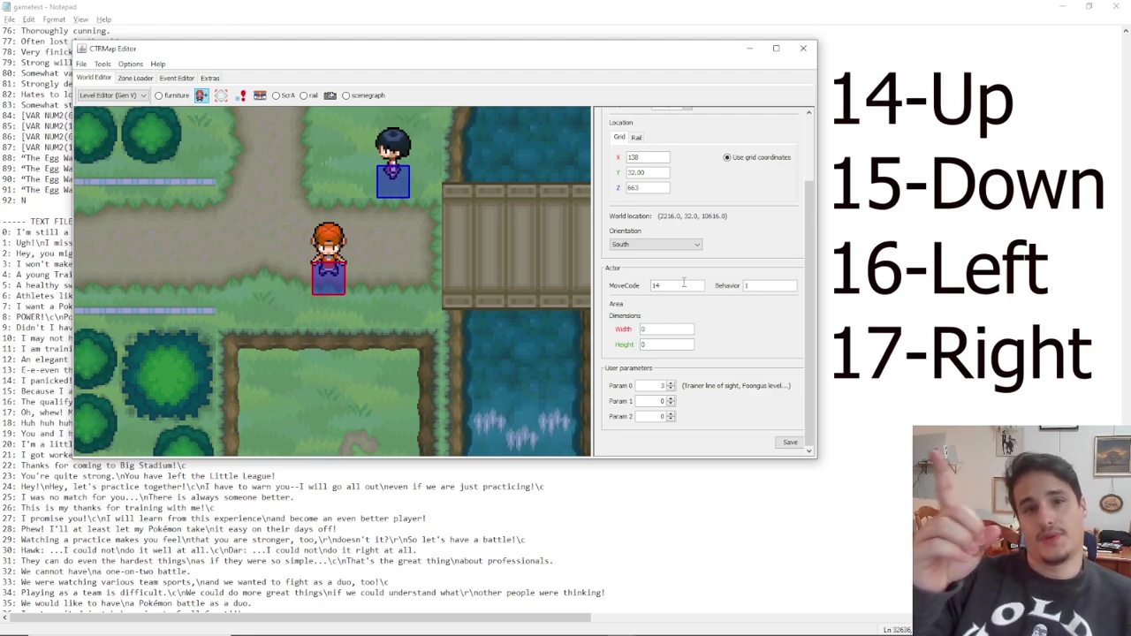
pyautogui.click(683, 283)
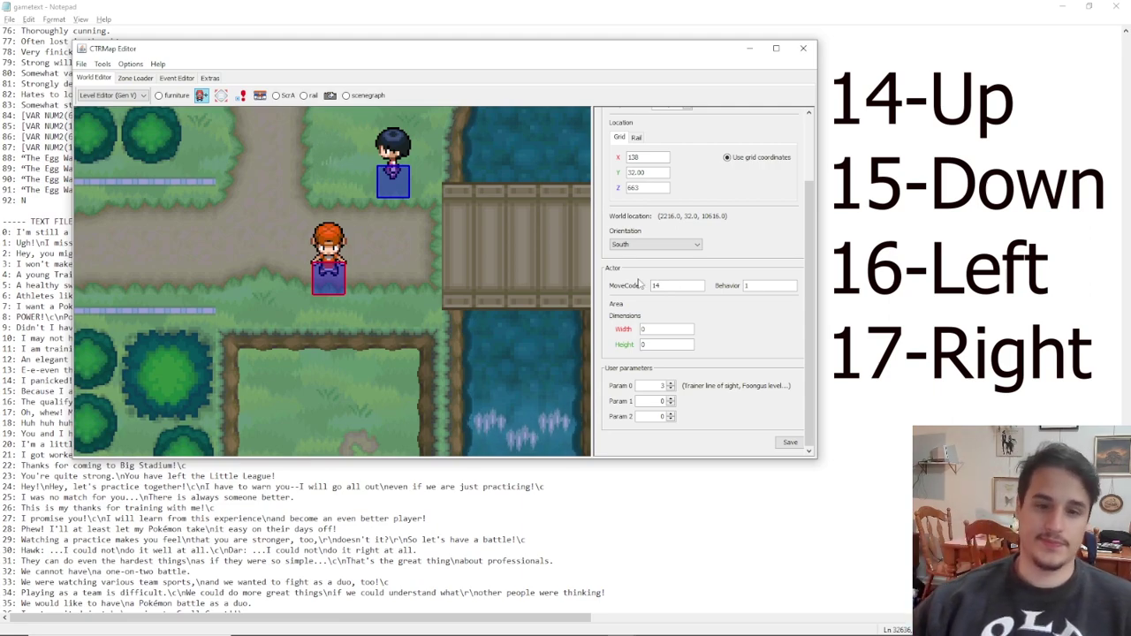
pyautogui.scroll(-2, 392, 288)
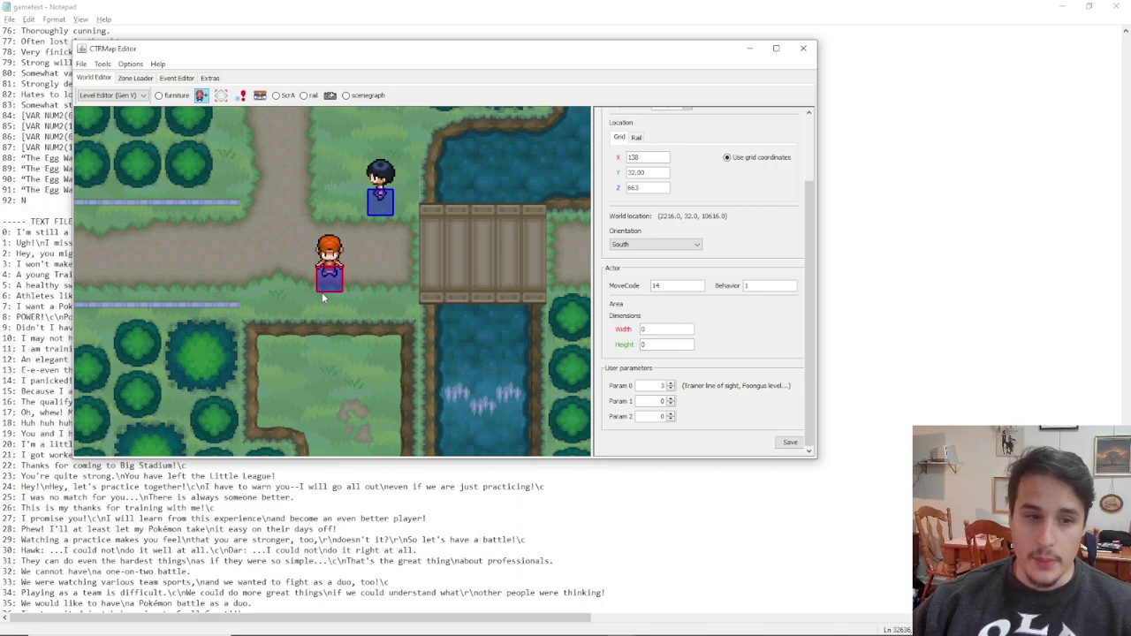
pyautogui.moveTo(324, 281); pyautogui.dragTo(358, 281)
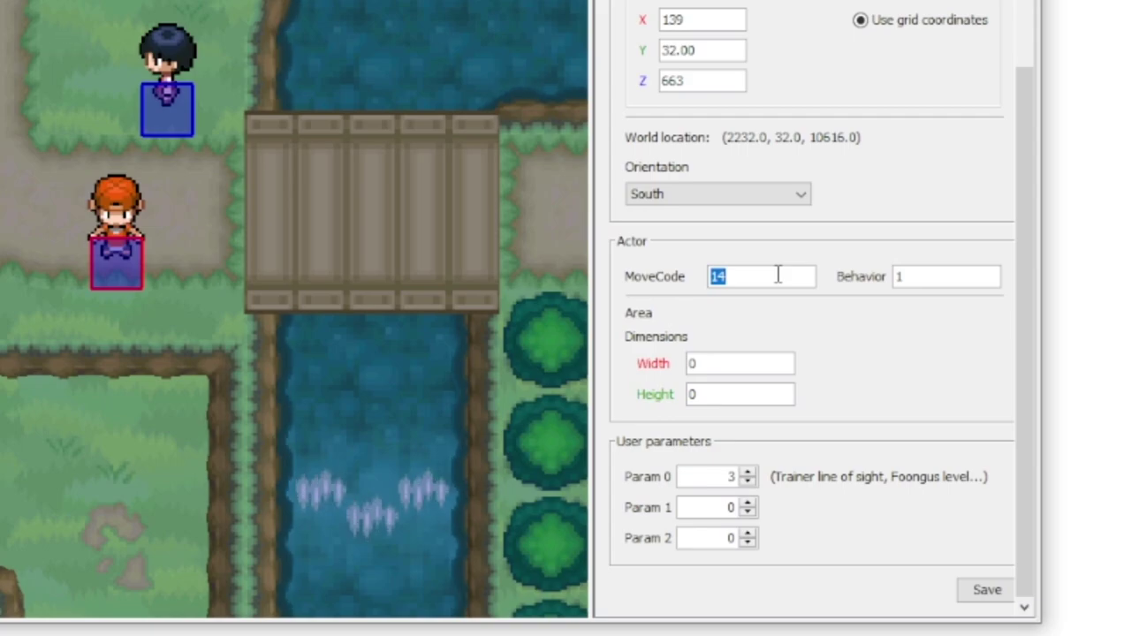
pyautogui.write('15')
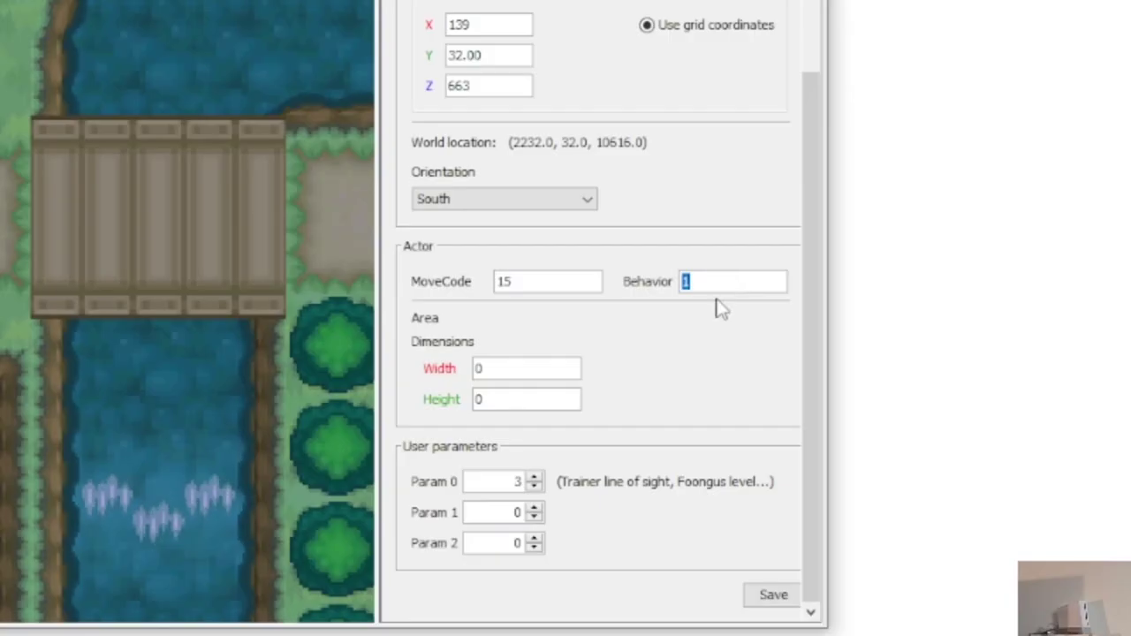
pyautogui.write('1')
pyautogui.doubleClick(517, 482)
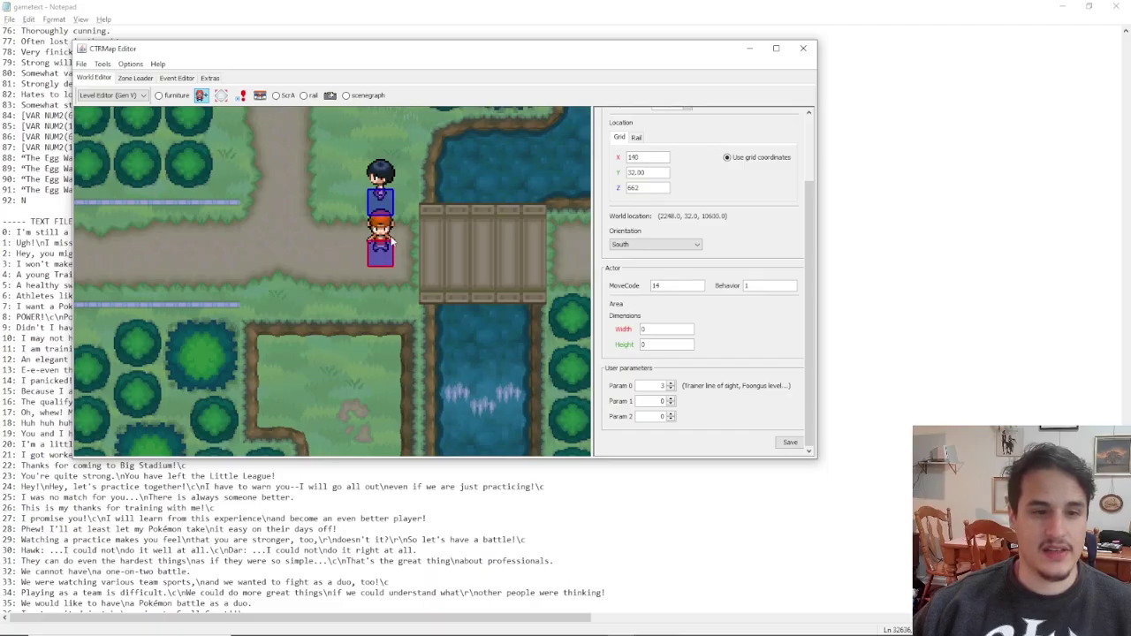
pyautogui.moveTo(394, 241); pyautogui.dragTo(411, 202)
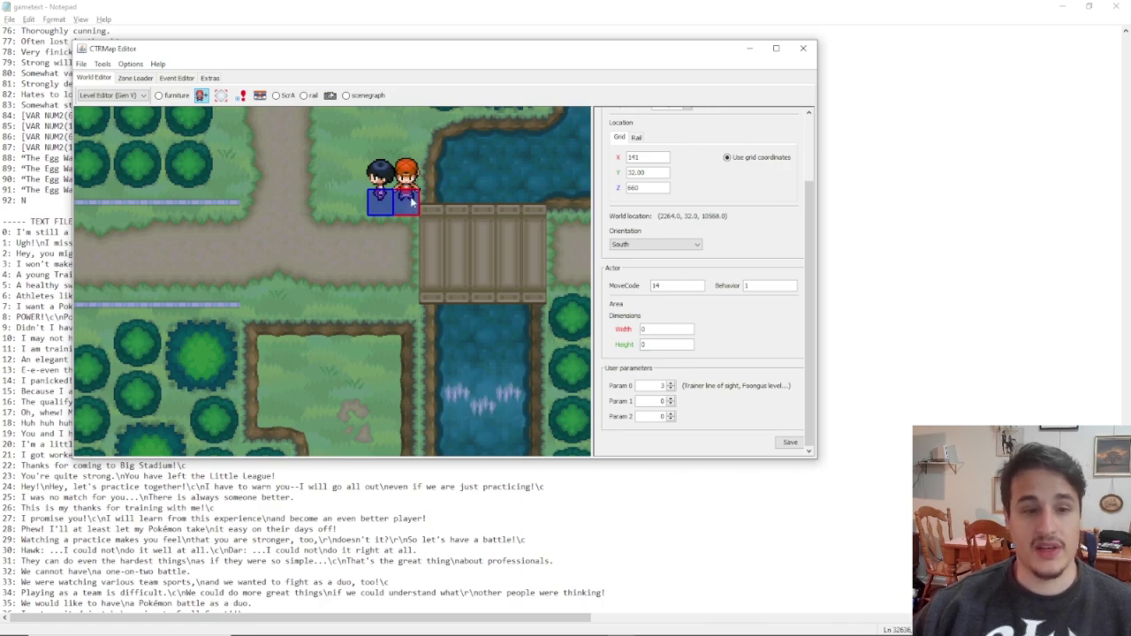
# Read the trainer's Script number 3,164, then bring up the Tutorial folder in File Explorer.
pyautogui.scroll(2, 652, 189)
pyautogui.moveTo(663, 188); pyautogui.dragTo(702, 193)
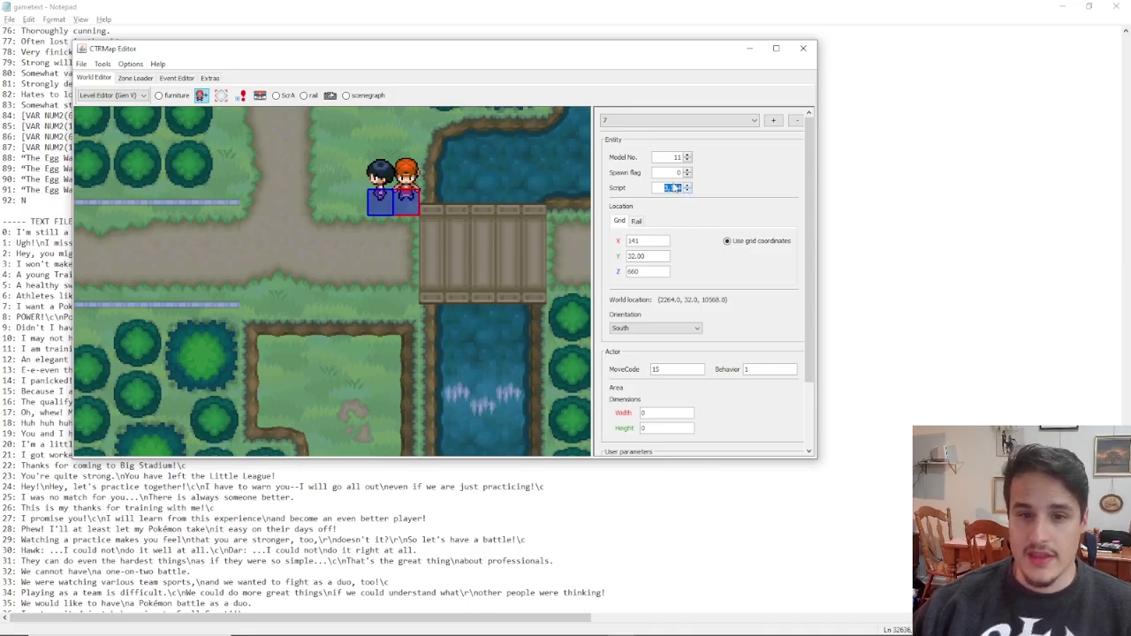
pyautogui.click(644, 269)
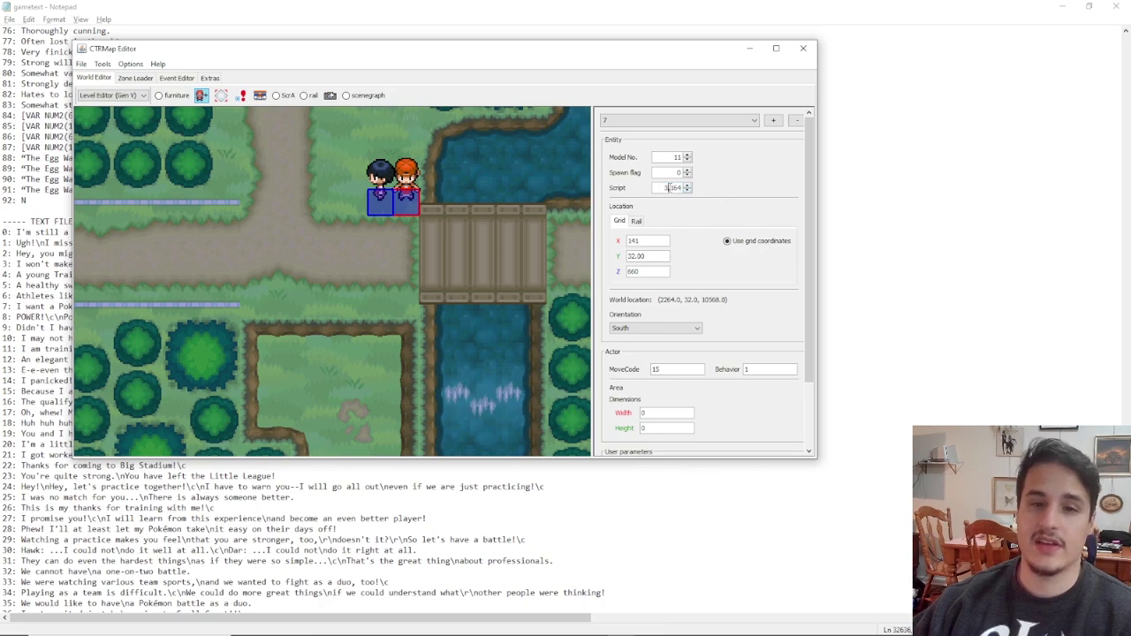
pyautogui.hotkey('alt', 'Tab')
pyautogui.hotkey('alt', 'Tab')
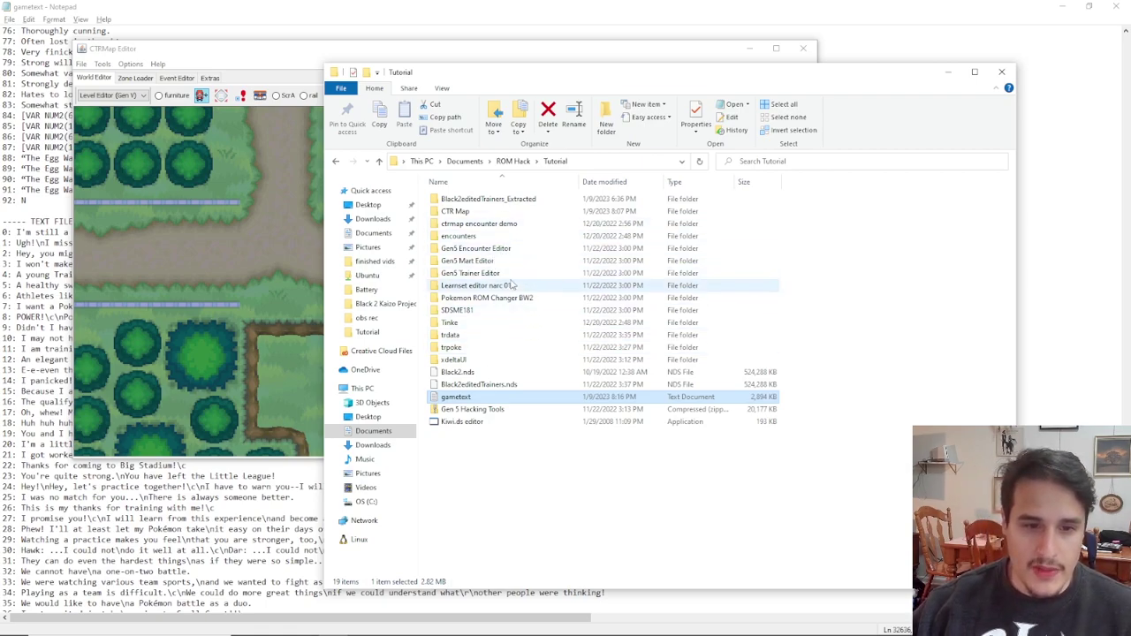
# Launch BWTE from the Gen5 Trainer Editor folder and position it beside the map.
pyautogui.doubleClick(500, 274)
pyautogui.doubleClick(491, 199)
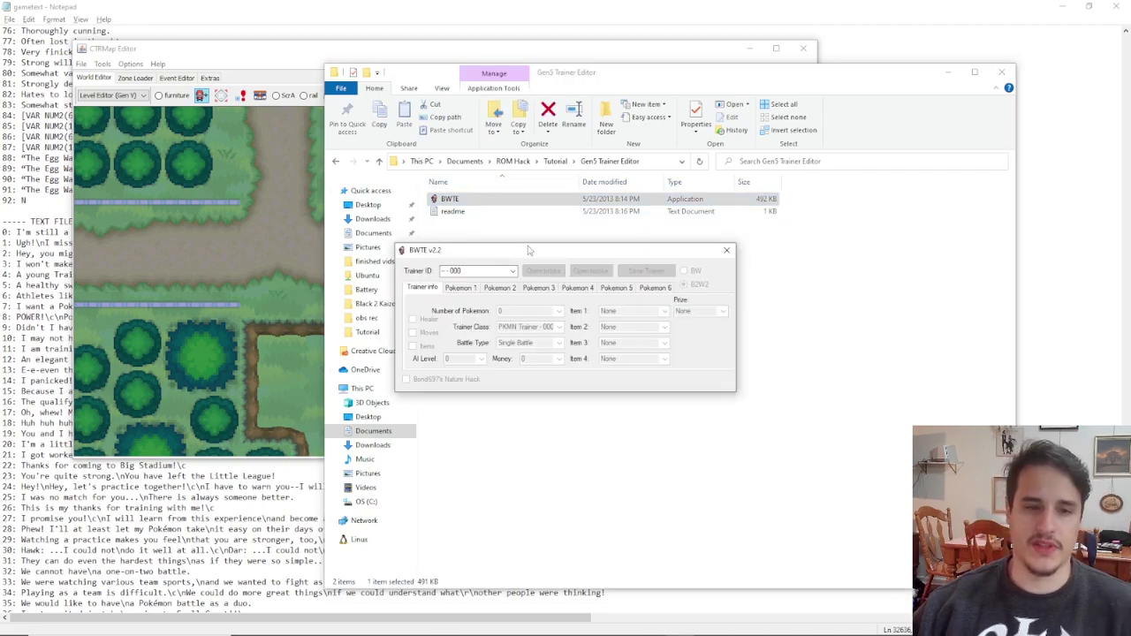
pyautogui.click(432, 50)
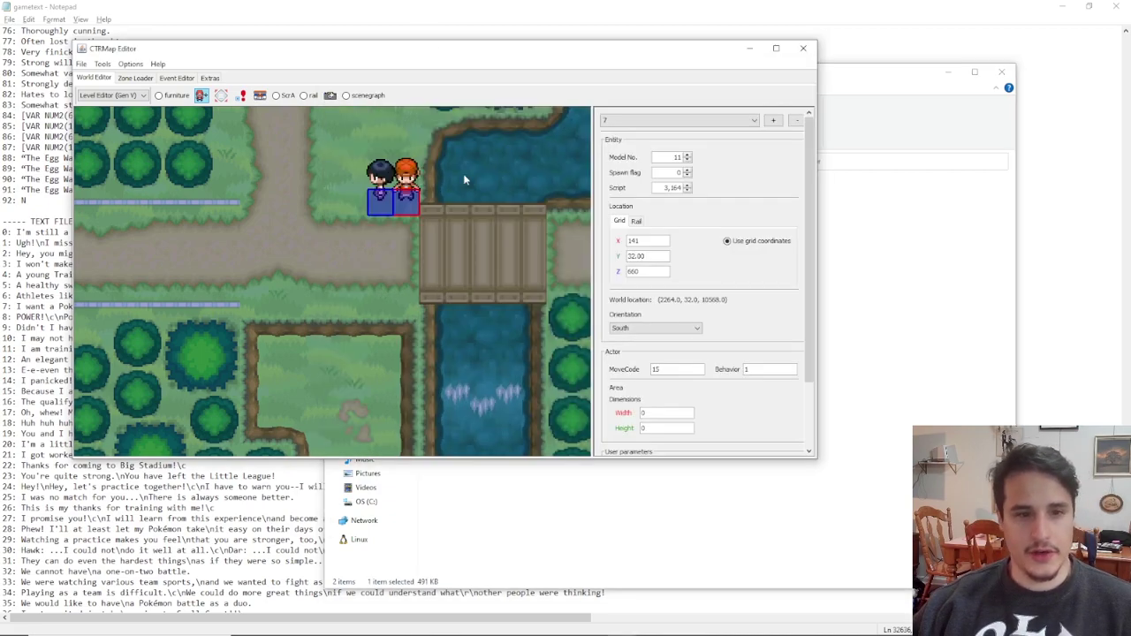
pyautogui.moveTo(500, 217); pyautogui.dragTo(406, 288)
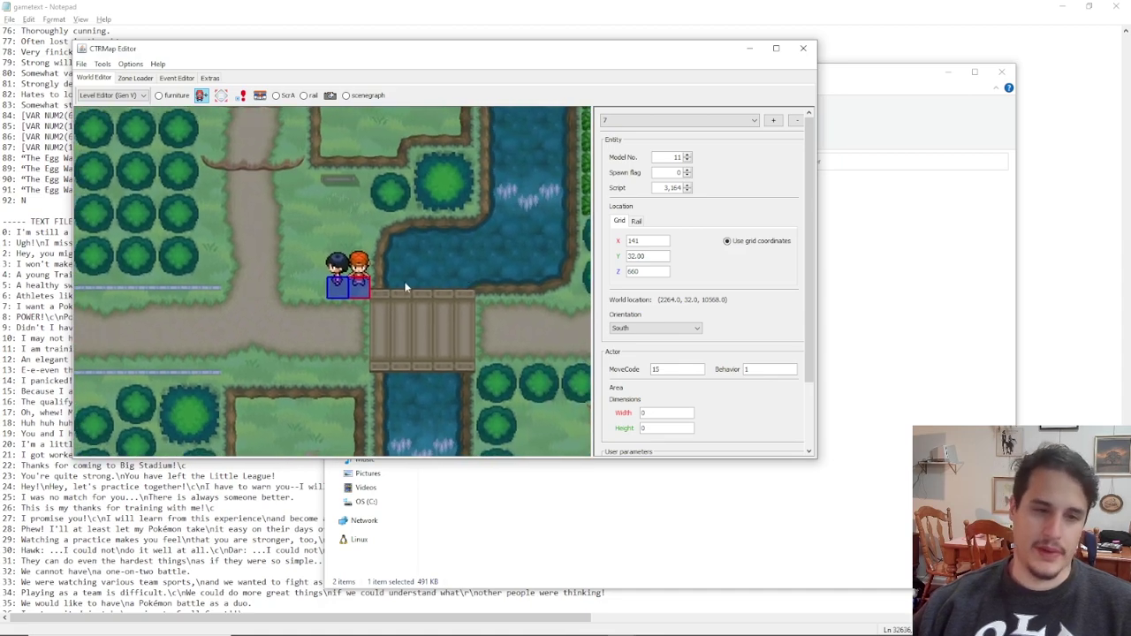
pyautogui.hotkey('alt', 'Tab')
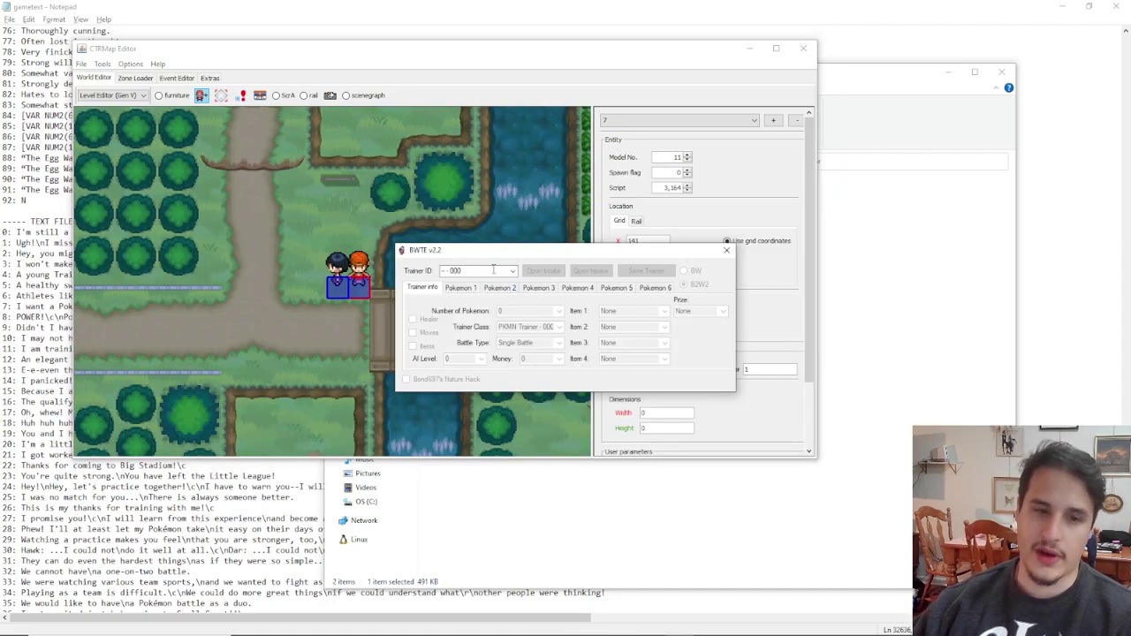
pyautogui.moveTo(516, 248); pyautogui.dragTo(559, 296)
# Load trainer Terrell - 164 and compare ID 164 with the NPC's Script value 3,164.
pyautogui.click(554, 314)
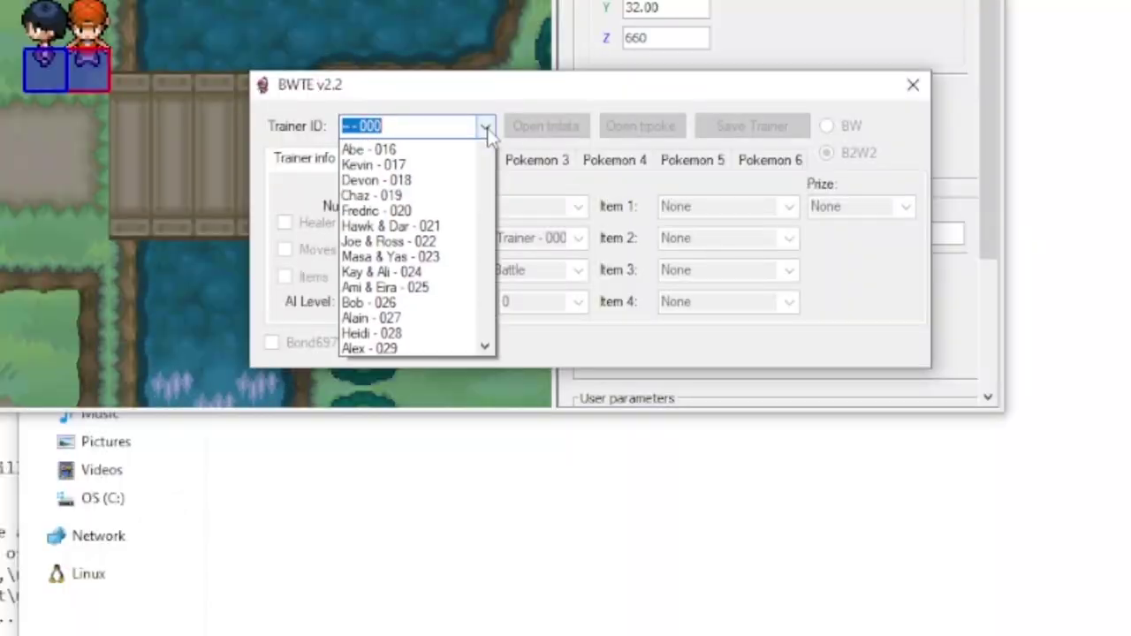
pyautogui.write('terre')
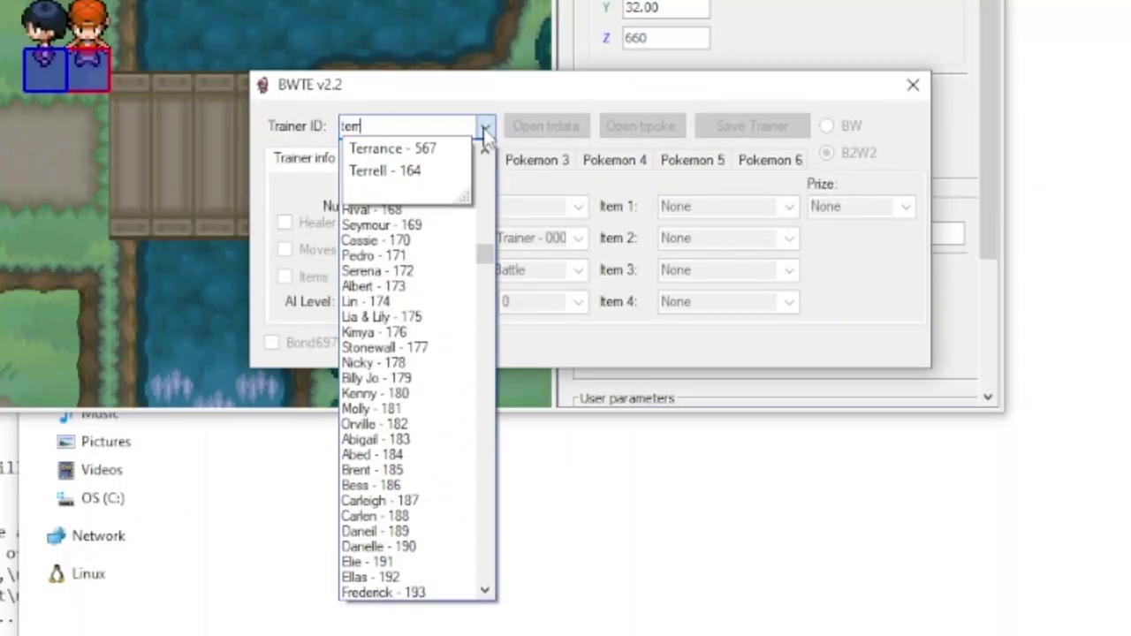
pyautogui.click(389, 148)
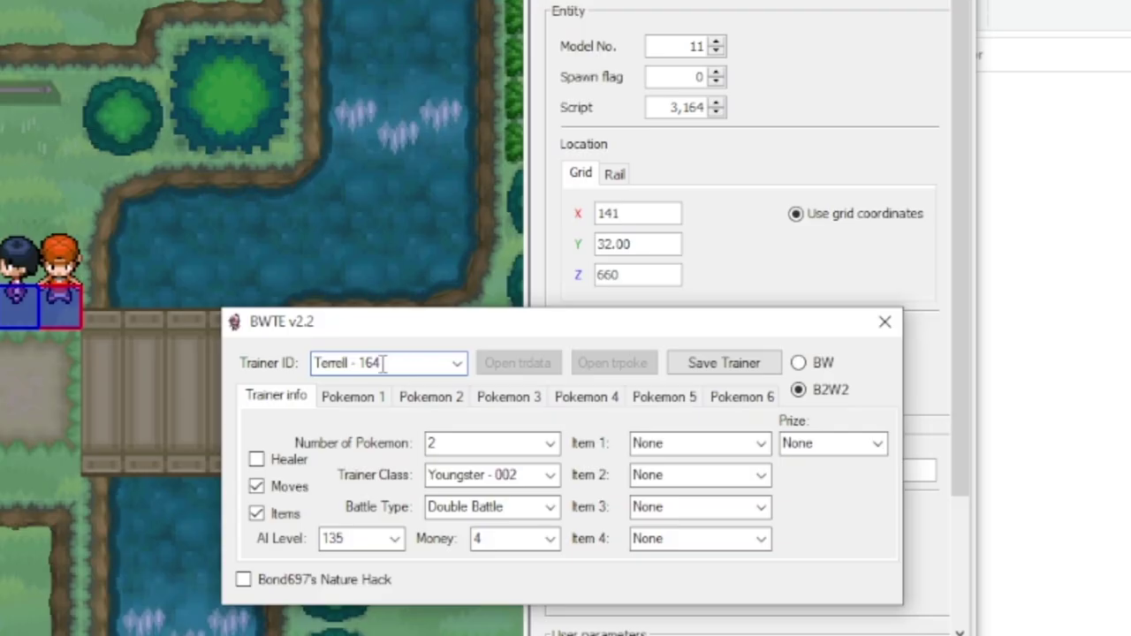
pyautogui.doubleClick(520, 316)
pyautogui.doubleClick(688, 107)
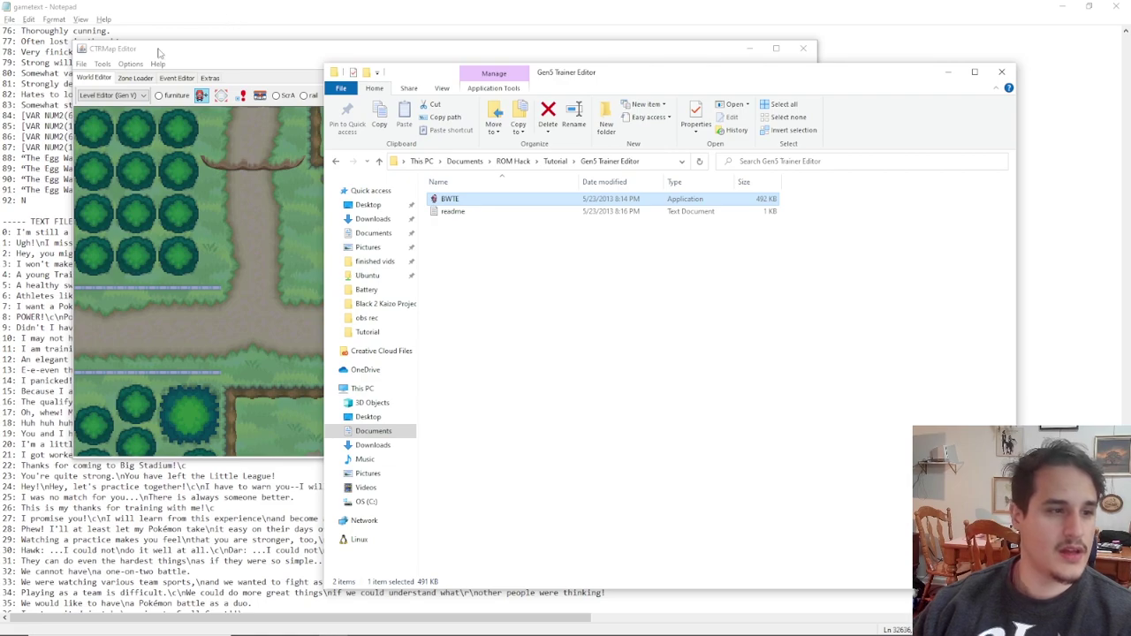
# Search the game text dump for the TEXT FILE 382 header.
pyautogui.click(45, 178)
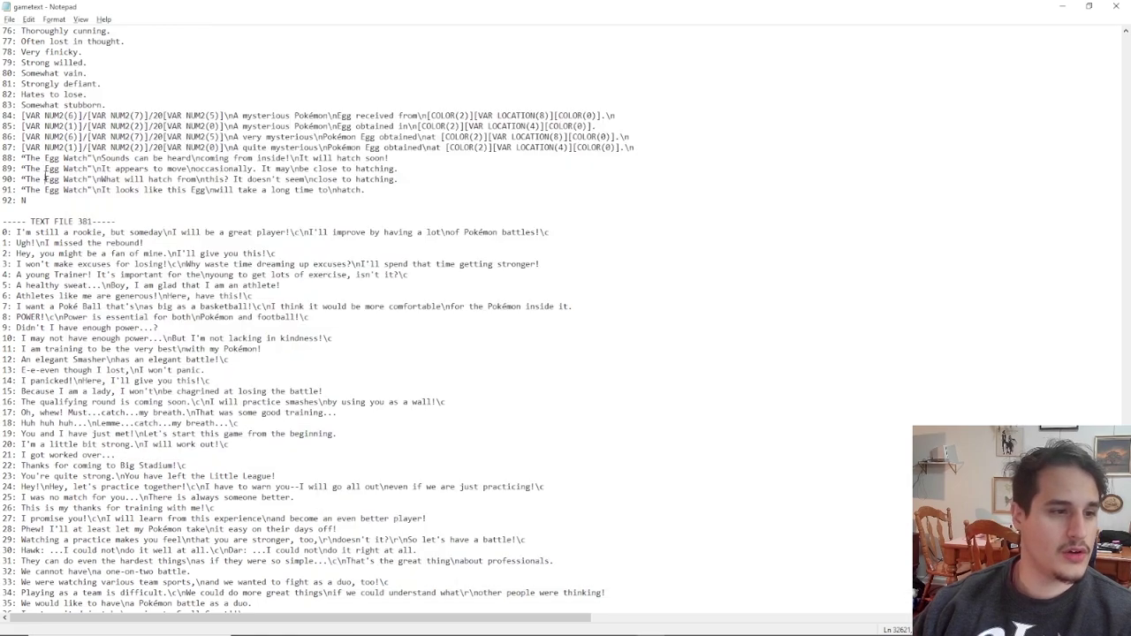
pyautogui.moveTo(92, 222); pyautogui.dragTo(51, 223)
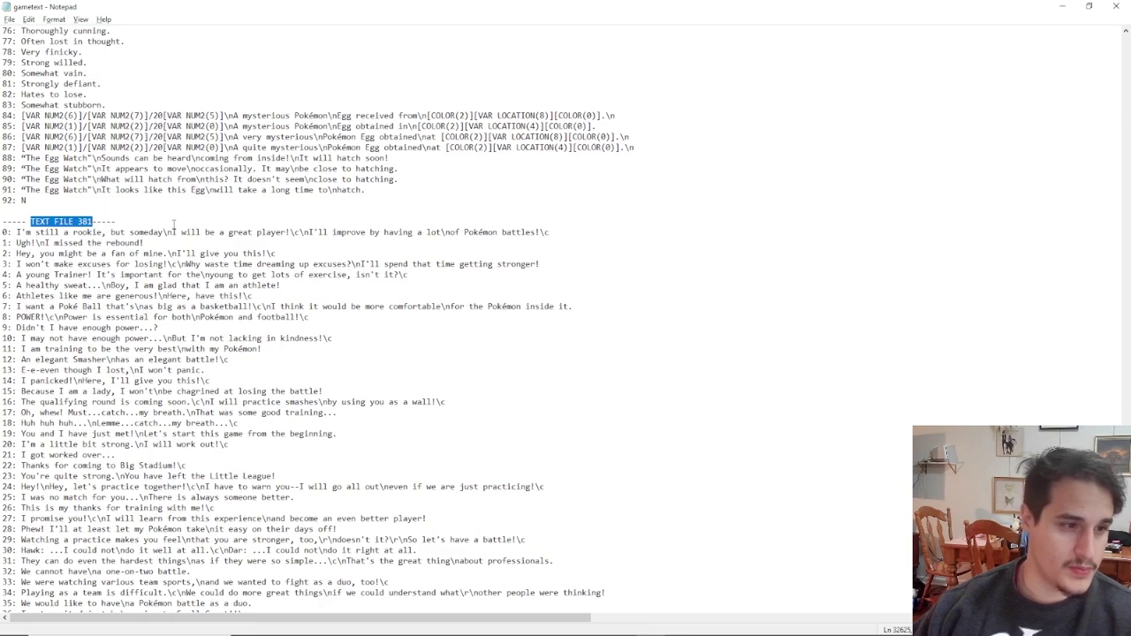
pyautogui.hotkey('ctrl', 'f')
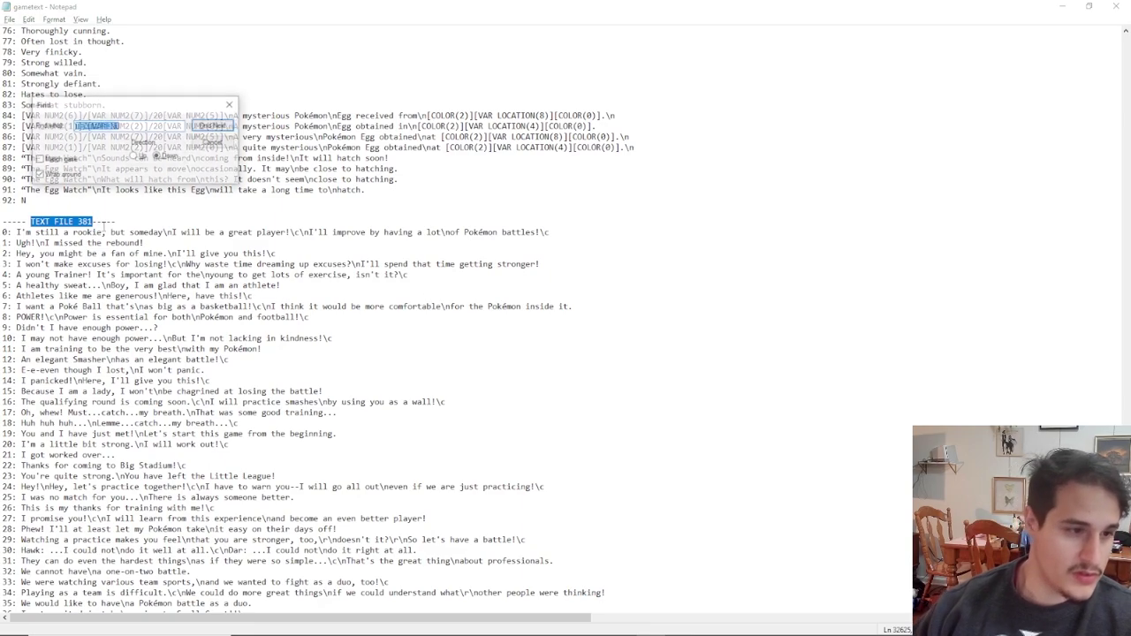
pyautogui.click(137, 125)
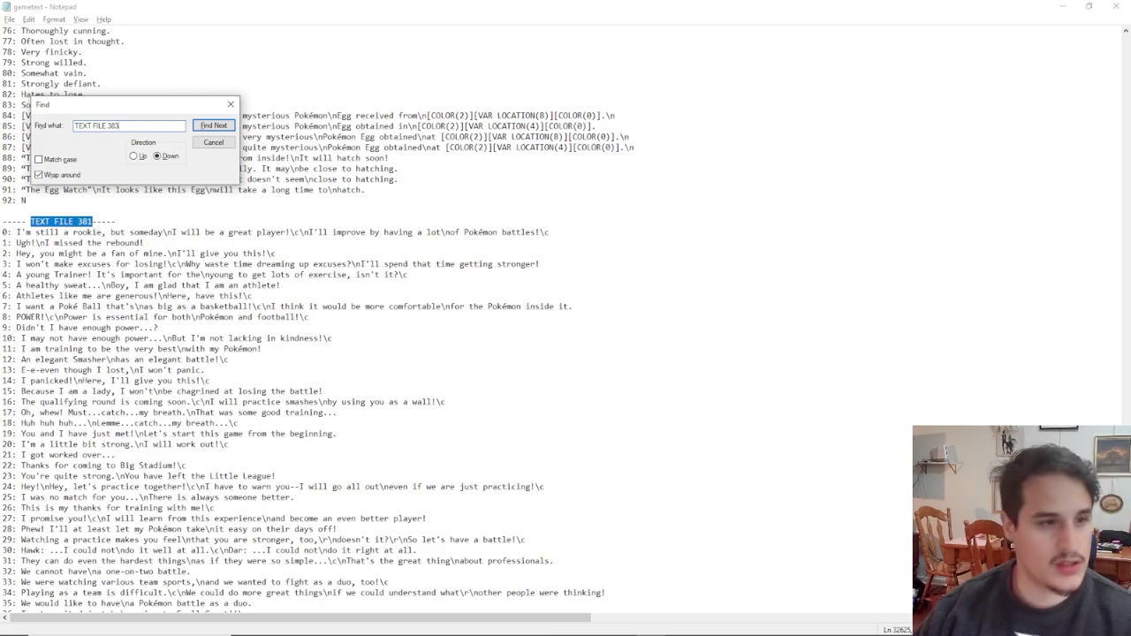
pyautogui.press('Return')
# Scroll to entry 164, Terrell, in text file 382 and highlight that line.
pyautogui.scroll(-10, 211, 354)
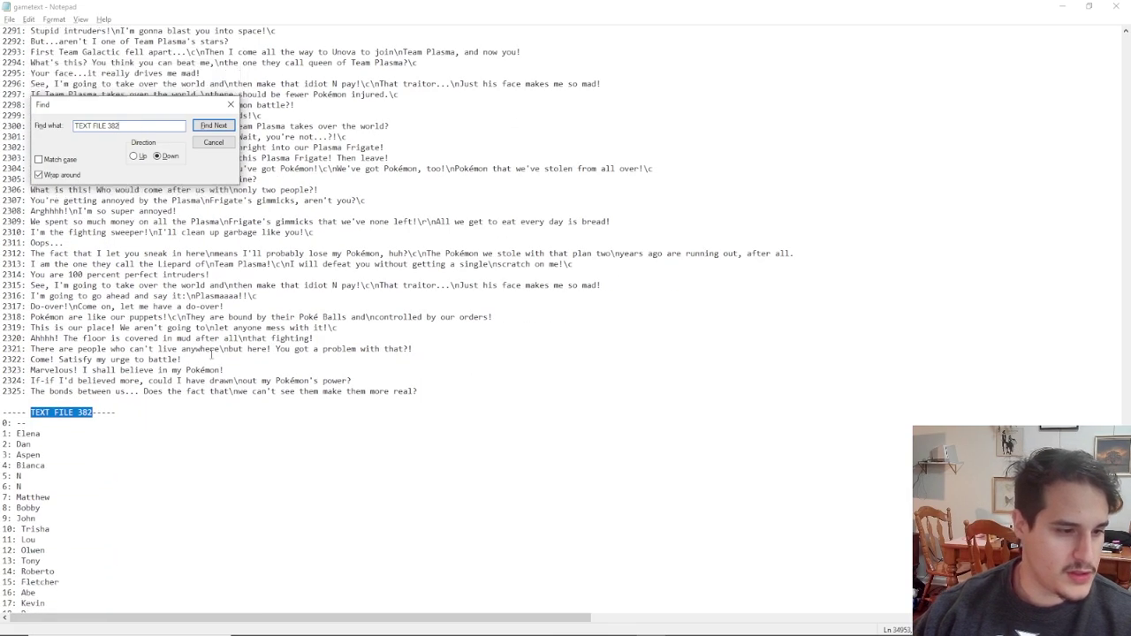
pyautogui.scroll(-6, 230, 345)
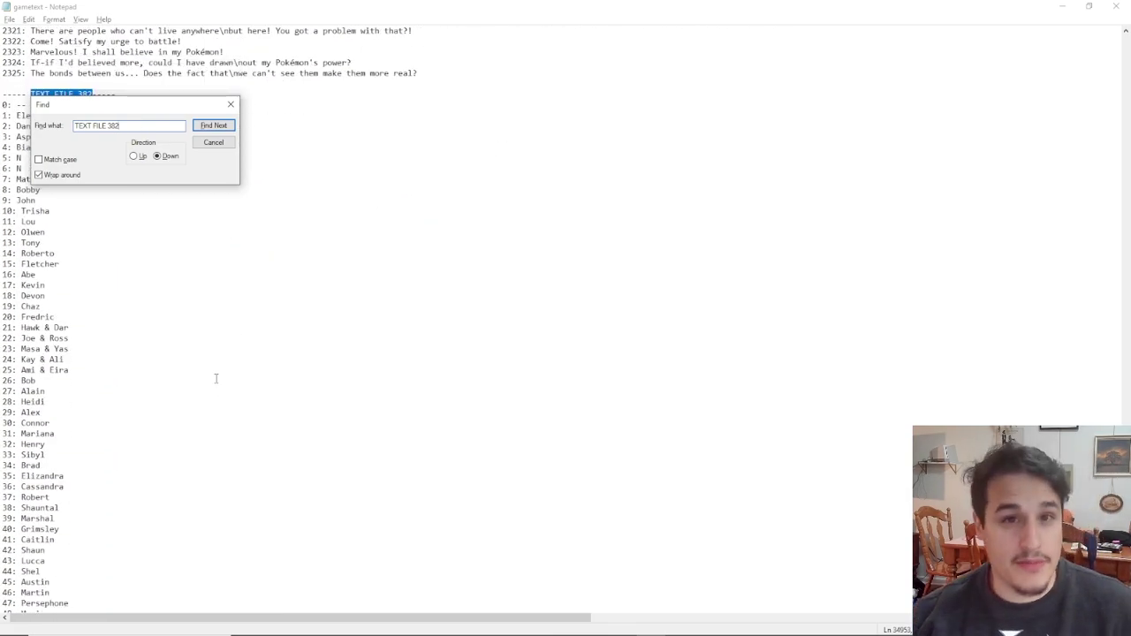
pyautogui.scroll(-20, 220, 380)
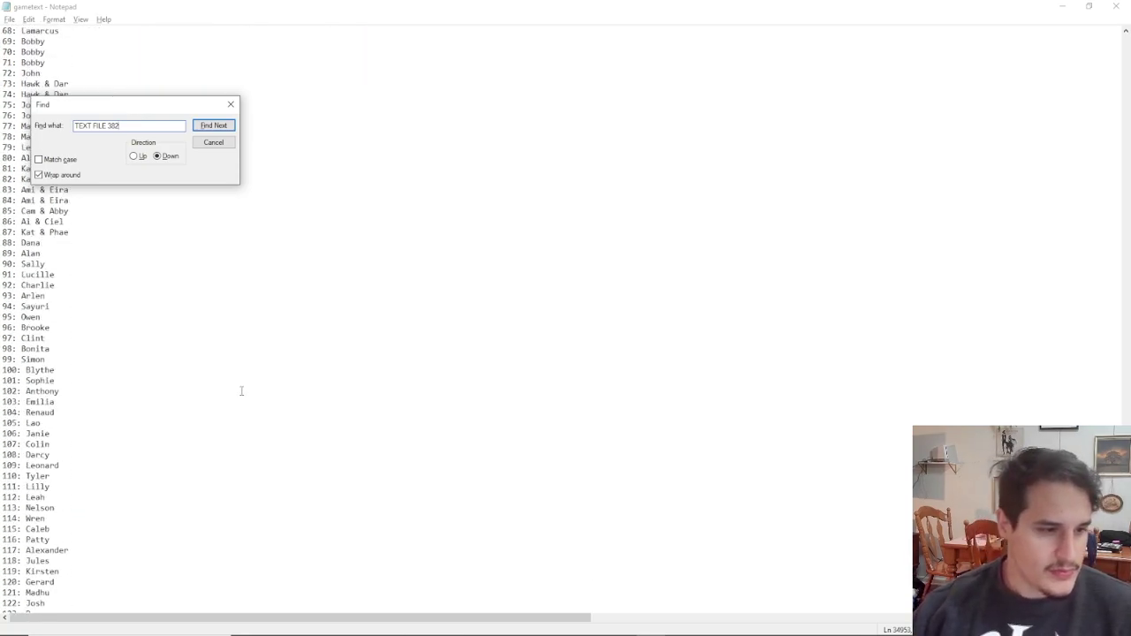
pyautogui.scroll(-17, 239, 407)
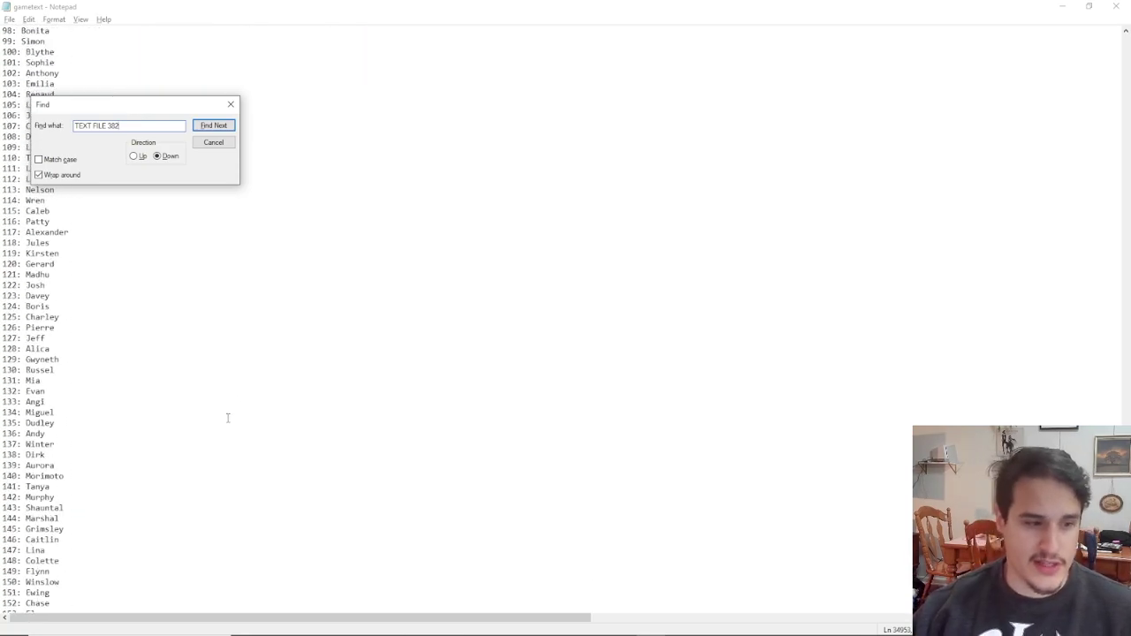
pyautogui.scroll(-5, 228, 419)
pyautogui.scroll(2, 90, 363)
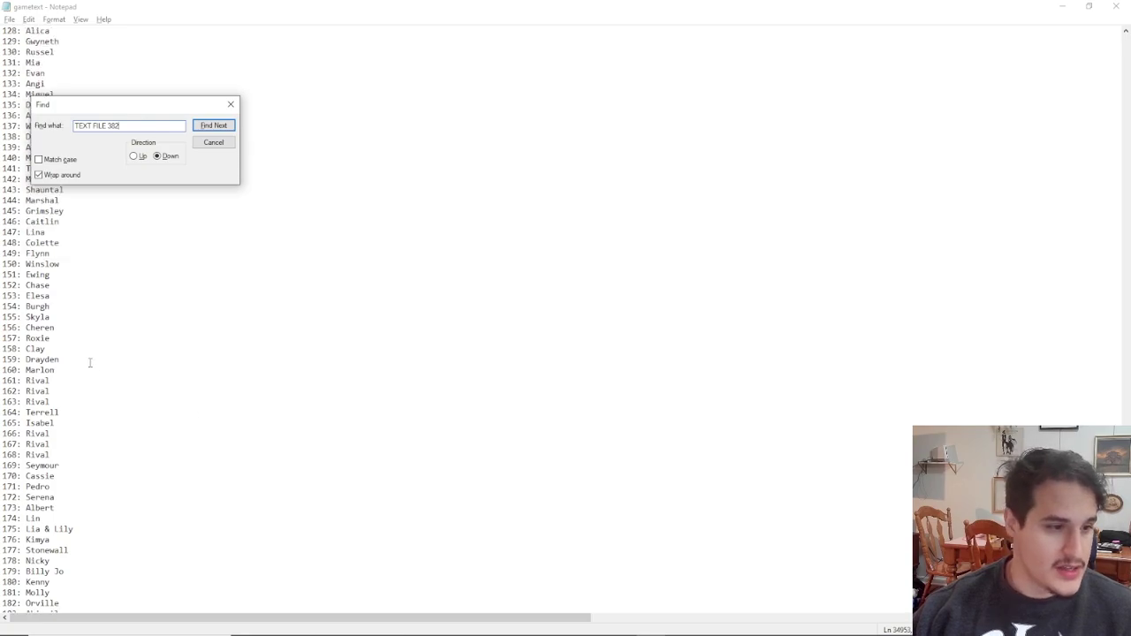
pyautogui.moveTo(59, 412); pyautogui.dragTo(1, 411)
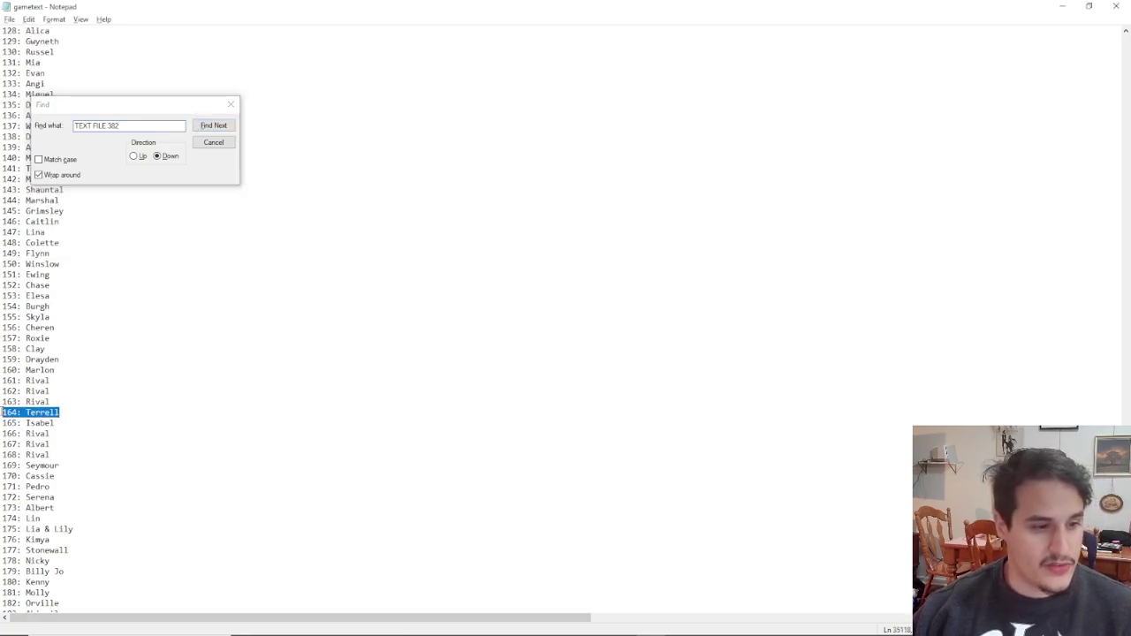
# Shrink the Notepad window to reveal the windows behind and clear the highlight.
pyautogui.moveTo(338, 21); pyautogui.dragTo(596, 53)
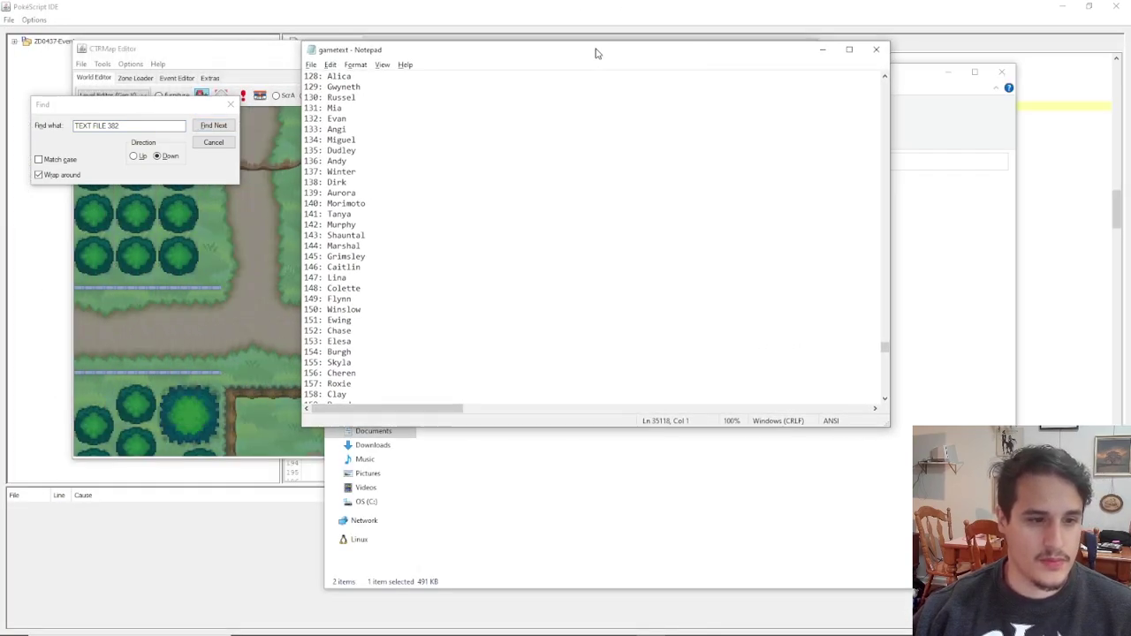
pyautogui.scroll(-8, 444, 218)
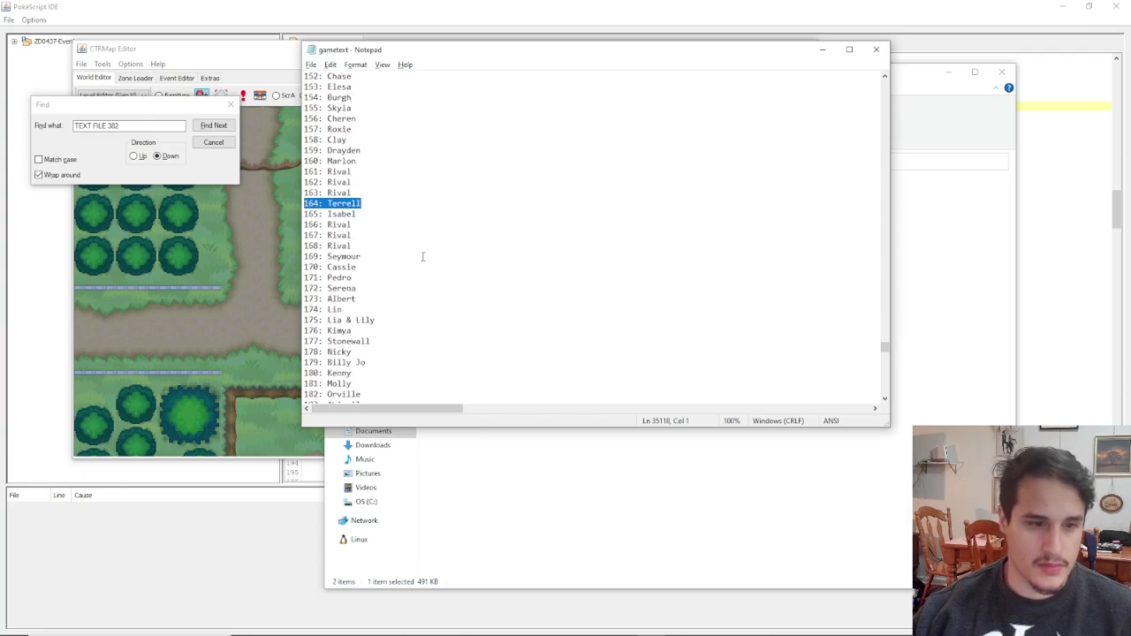
pyautogui.click(377, 206)
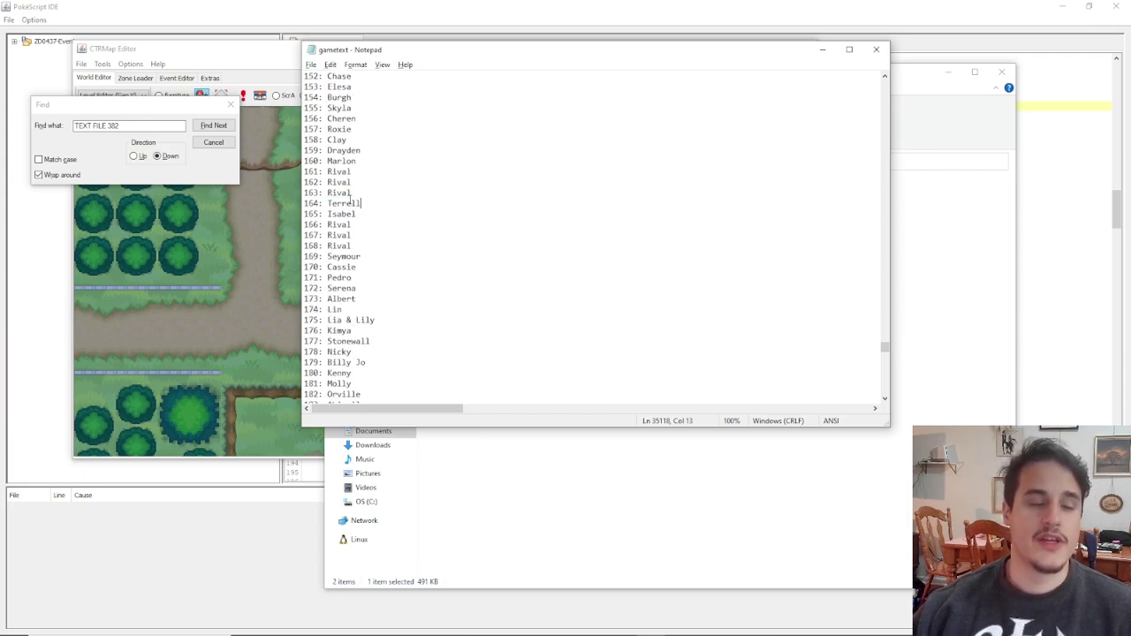
# Show Game text file 382 in CTRMap's Event Editor.
pyautogui.click(187, 51)
pyautogui.click(142, 77)
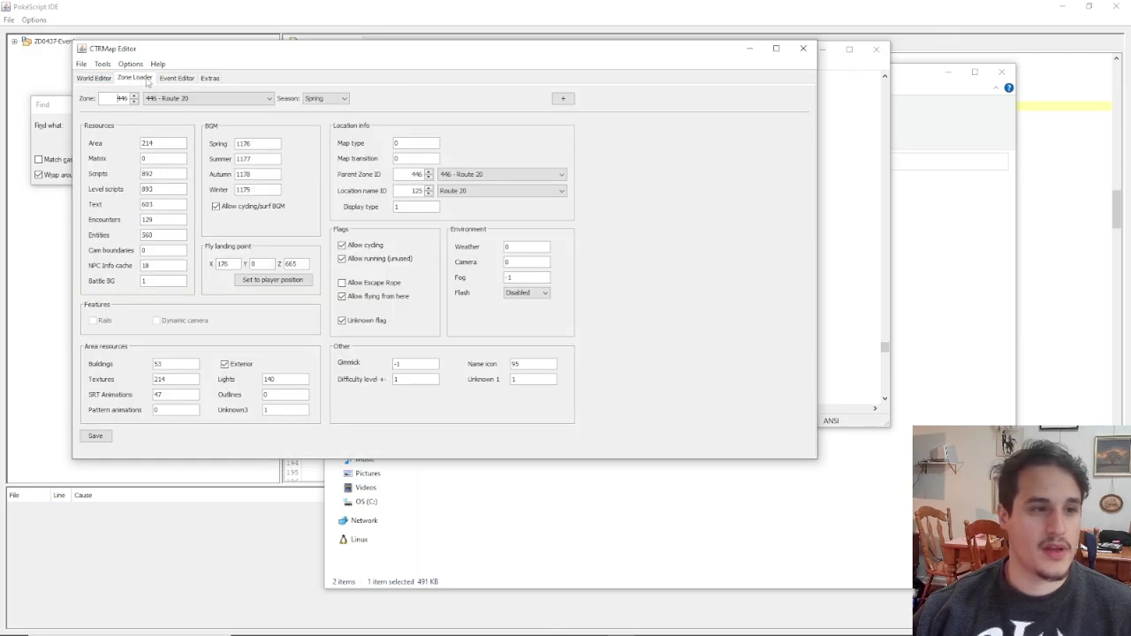
pyautogui.click(177, 78)
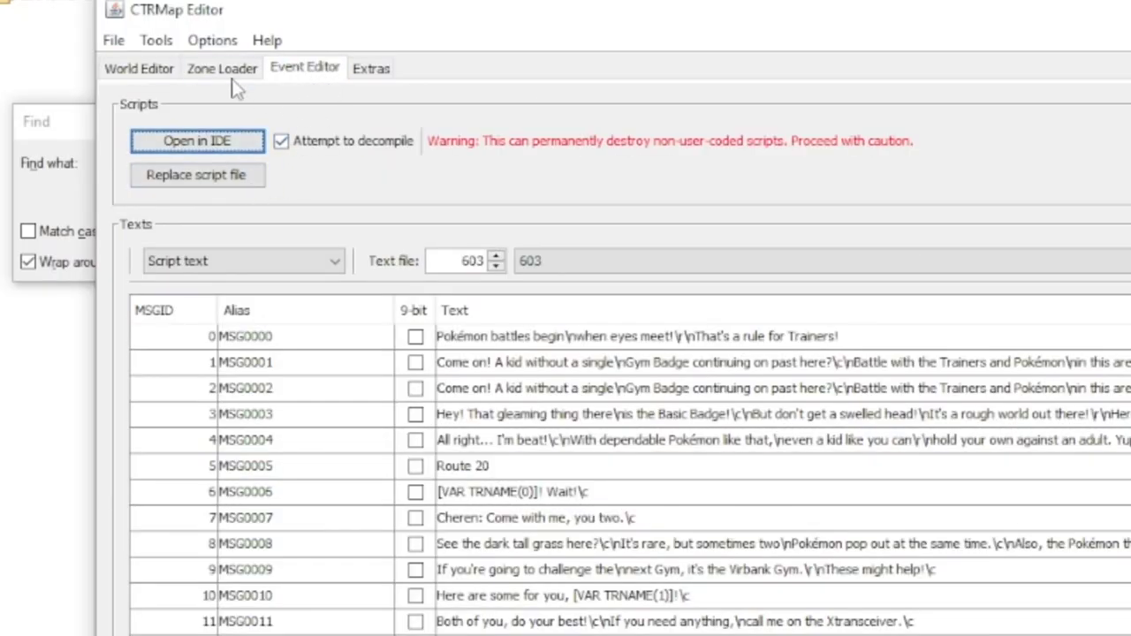
pyautogui.click(253, 261)
pyautogui.click(221, 280)
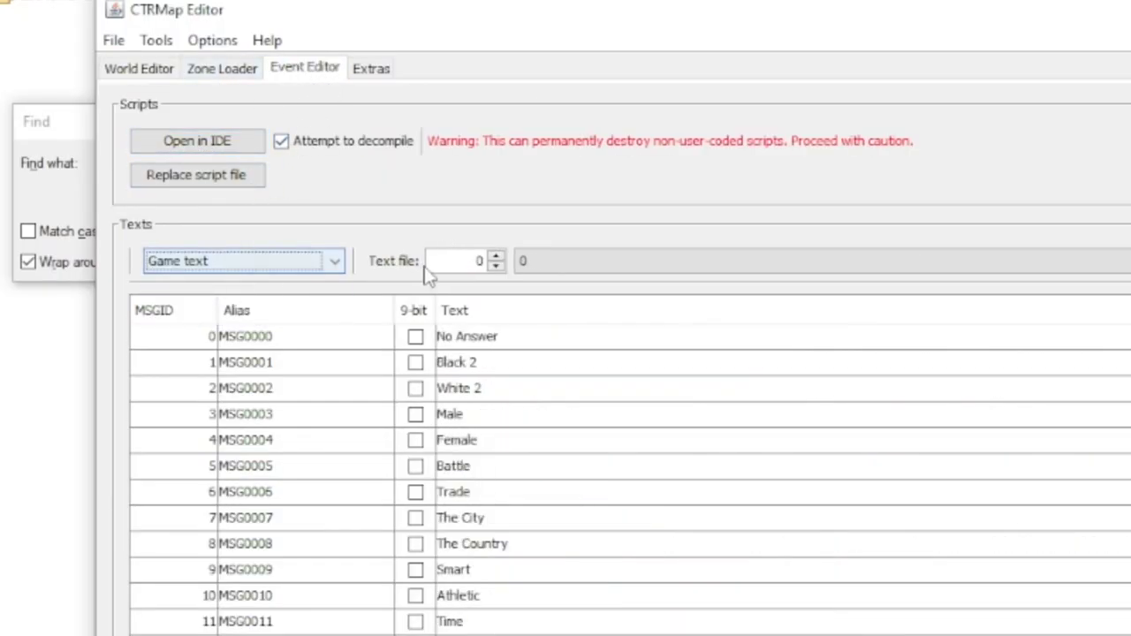
pyautogui.click(429, 268)
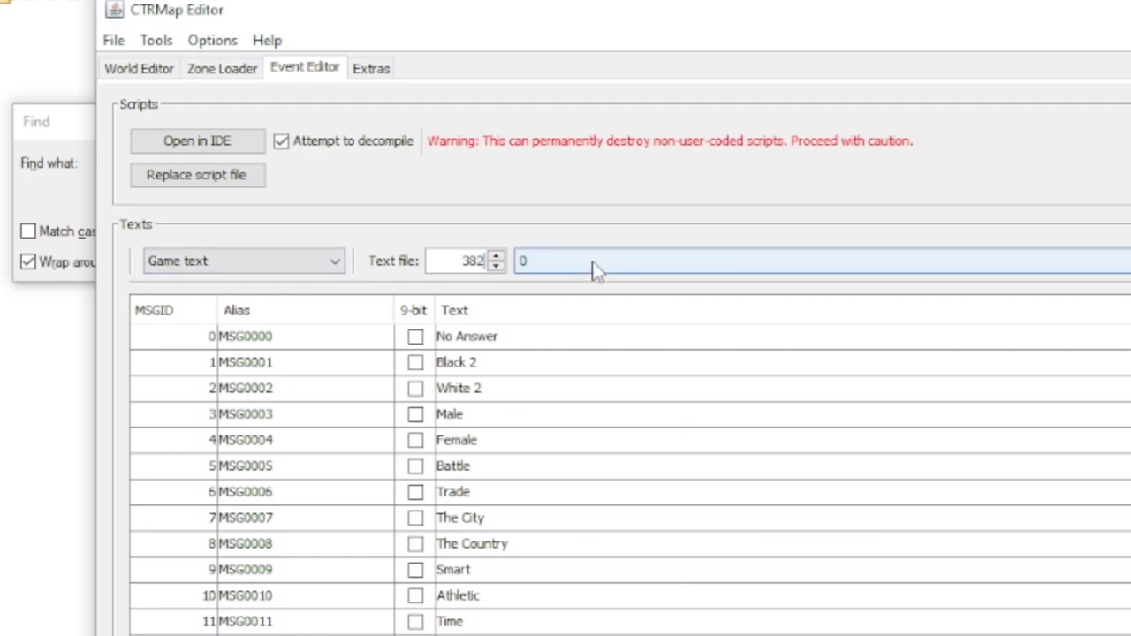
pyautogui.write('382')
pyautogui.press('Return')
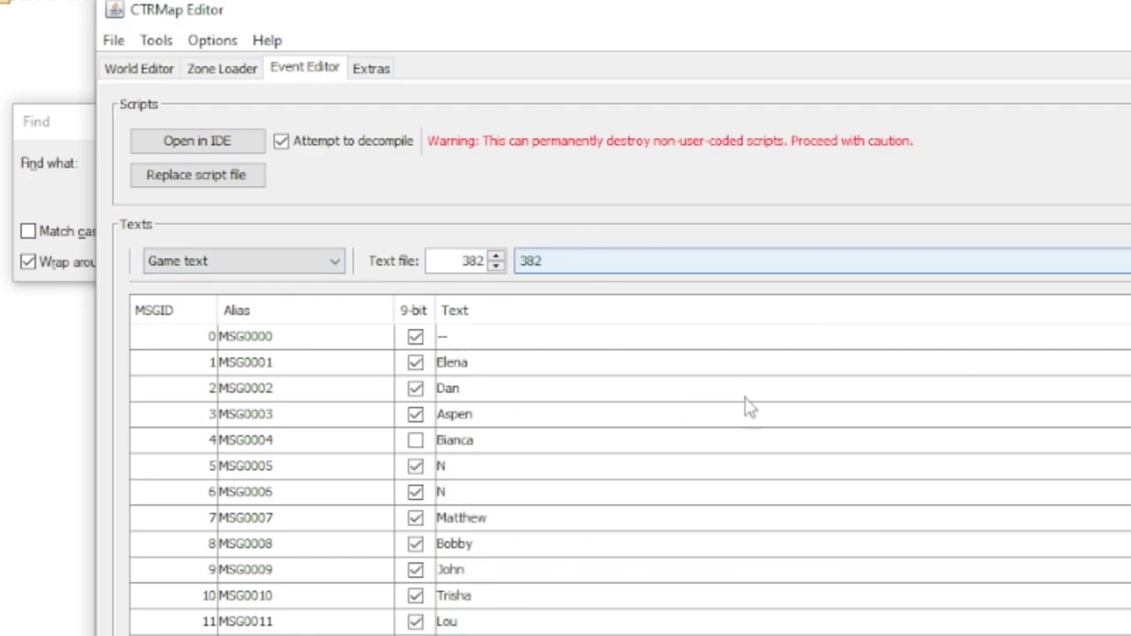
# Replace entry 164's name Terrell with James.
pyautogui.scroll(-20, 571, 538)
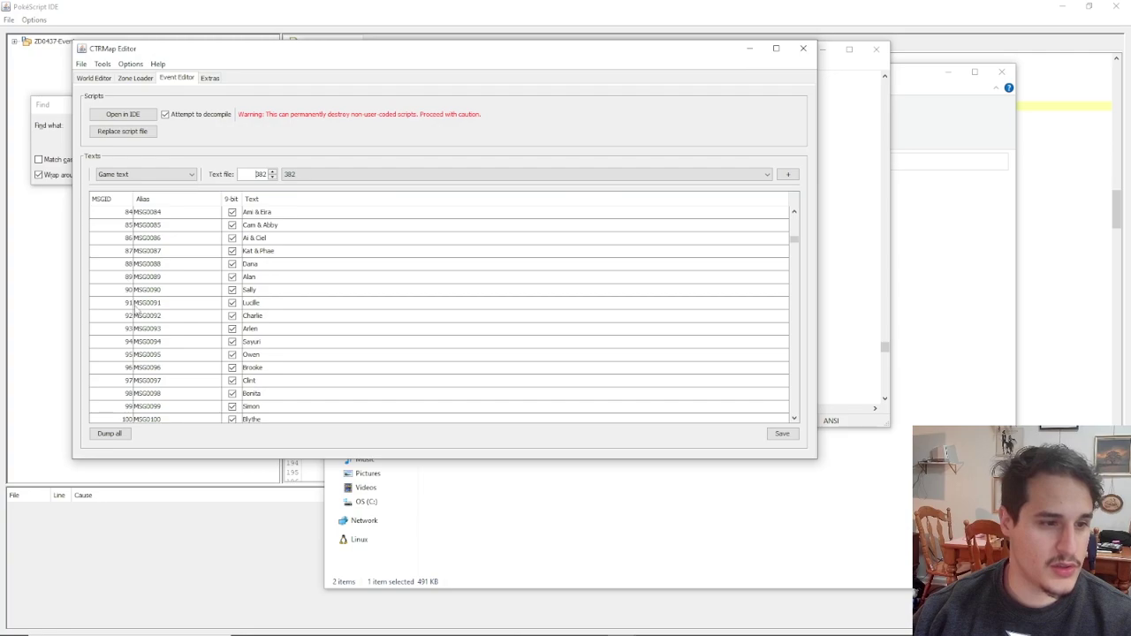
pyautogui.scroll(-20, 200, 540)
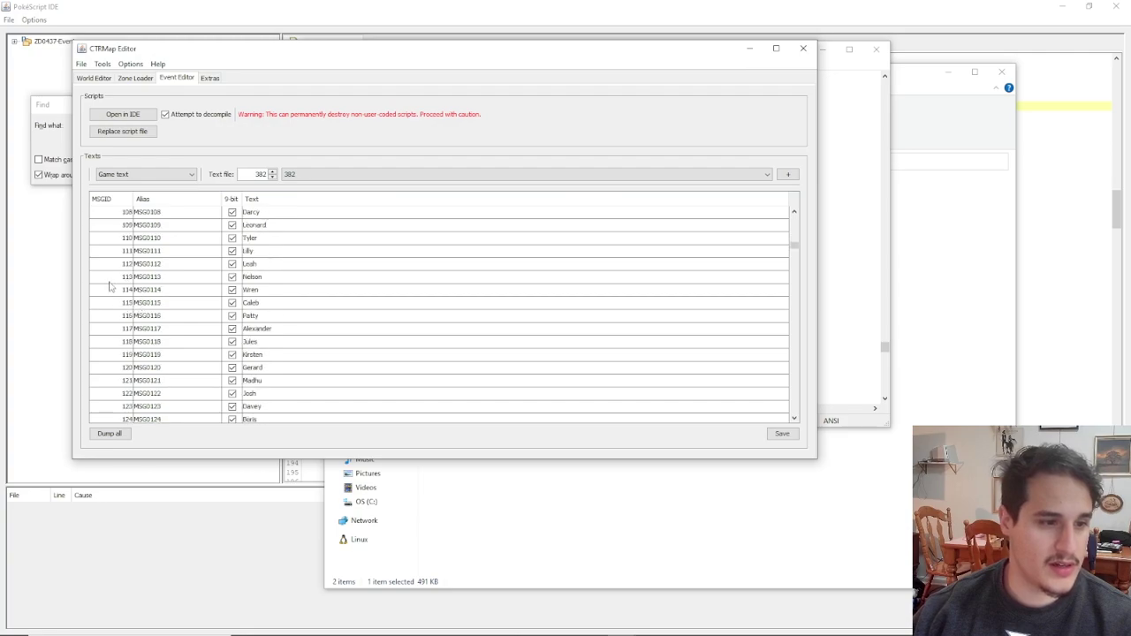
pyautogui.scroll(-4, 132, 318)
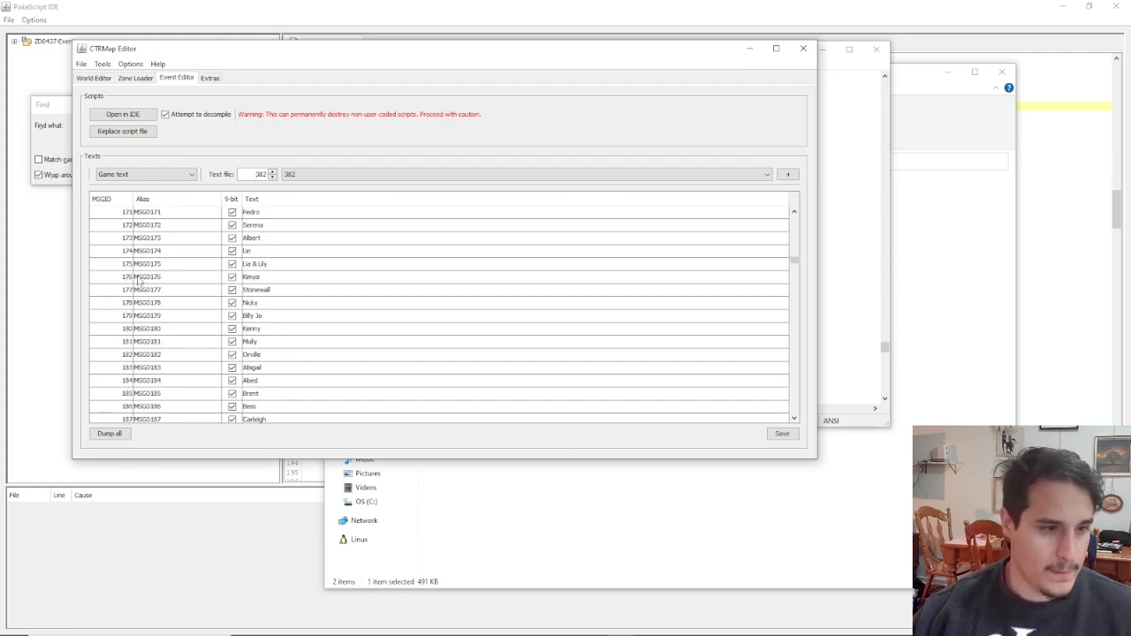
pyautogui.scroll(3, 139, 280)
pyautogui.click(121, 240)
pyautogui.doubleClick(261, 237)
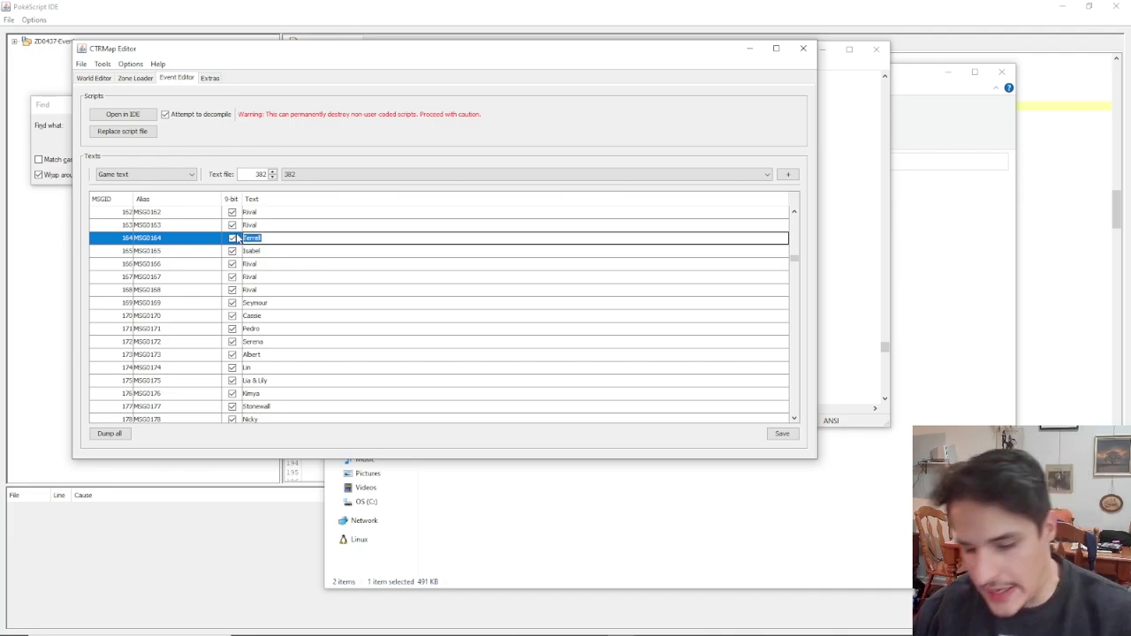
pyautogui.press('BackSpace')
pyautogui.moveTo(482, 74); pyautogui.dragTo(591, 91)
pyautogui.click(543, 118)
# Hide the text dump, maximize CTRMap, and return to the Route 20 map.
pyautogui.click(795, 85)
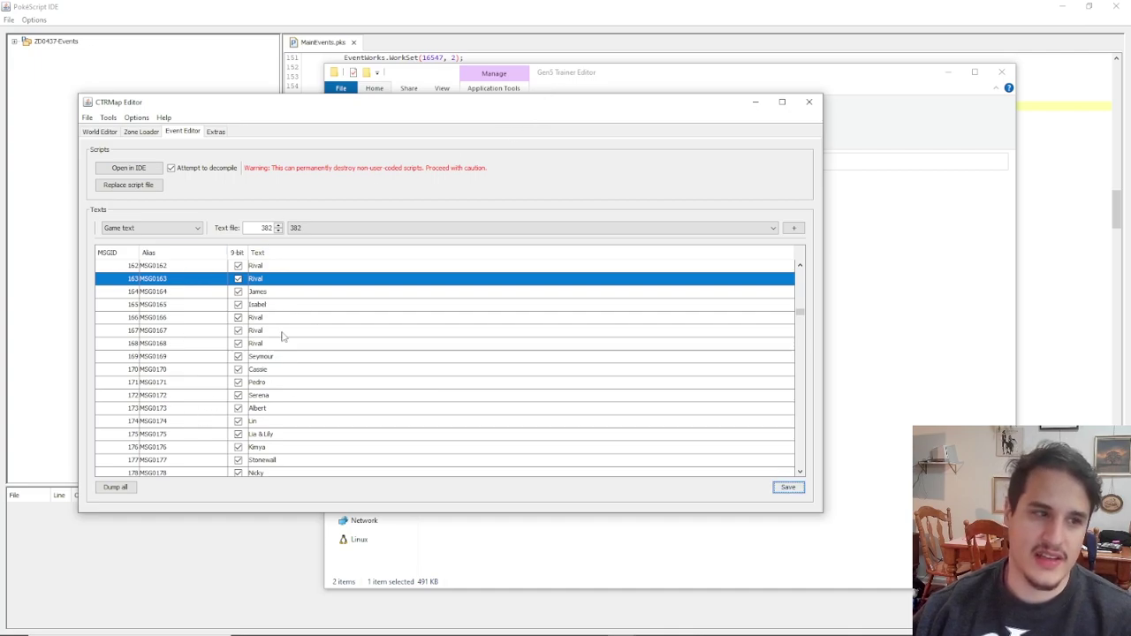
pyautogui.click(600, 81)
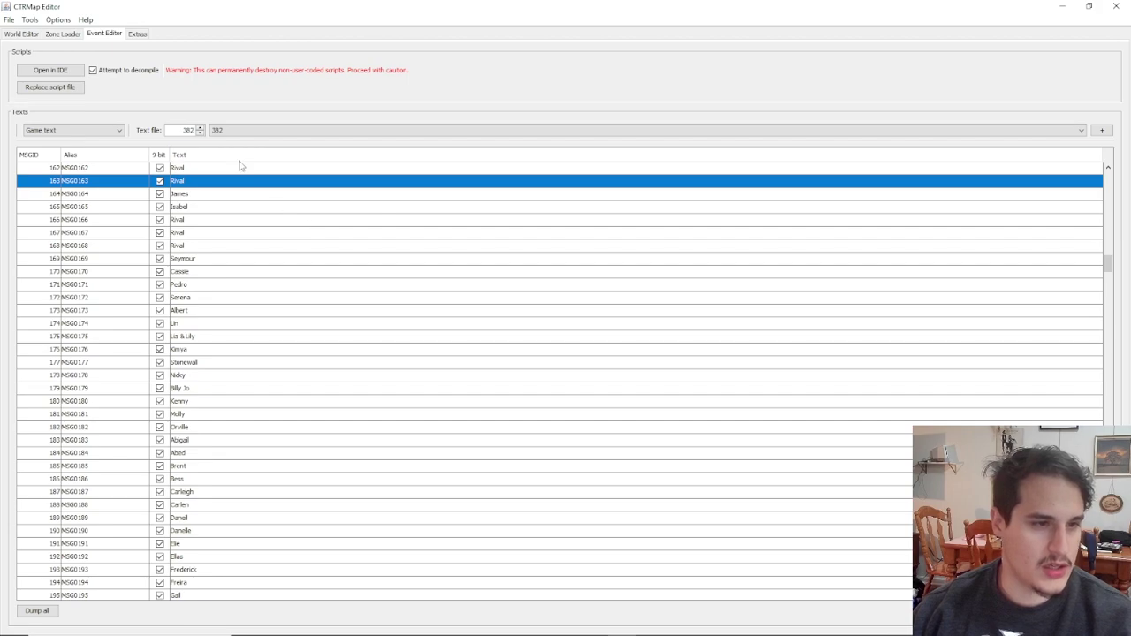
pyautogui.click(53, 35)
pyautogui.click(28, 36)
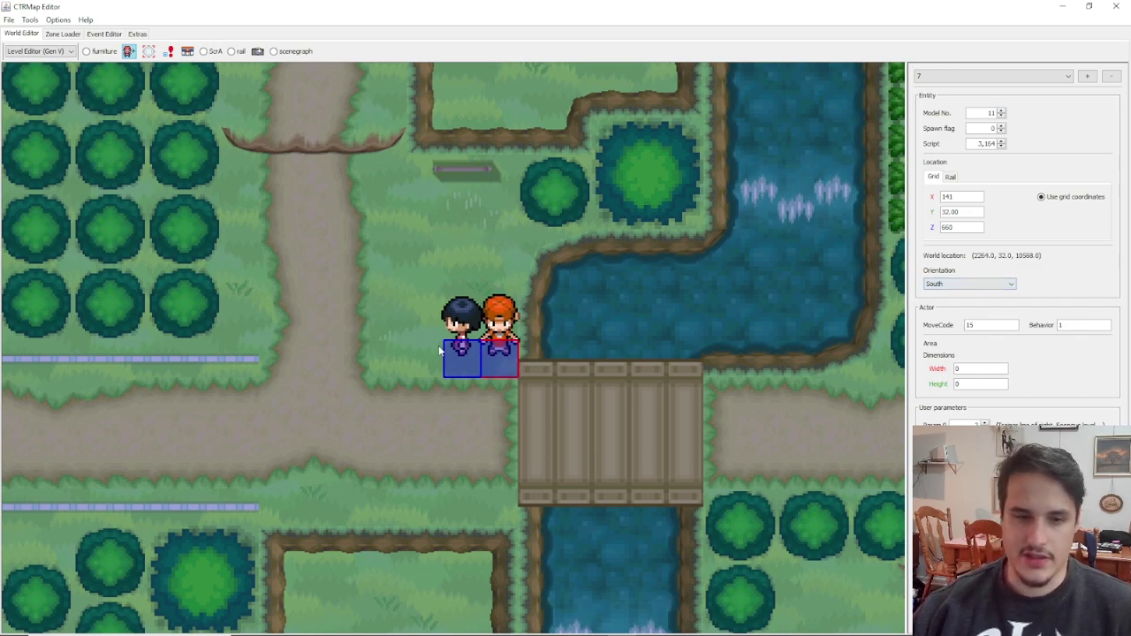
# Nudge the dark-haired NPC up-left, set Terrell - 164 to Double Battle in BWTE, and move BWTE aside.
pyautogui.moveTo(447, 360); pyautogui.dragTo(409, 323)
pyautogui.hotkey('alt', 'Tab')
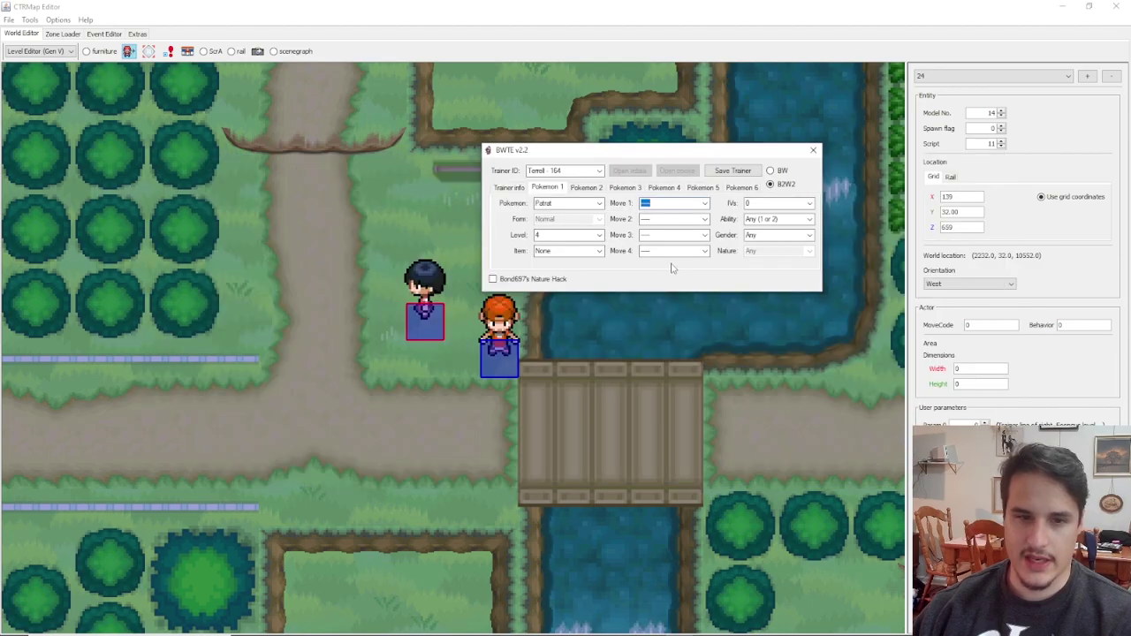
pyautogui.click(509, 187)
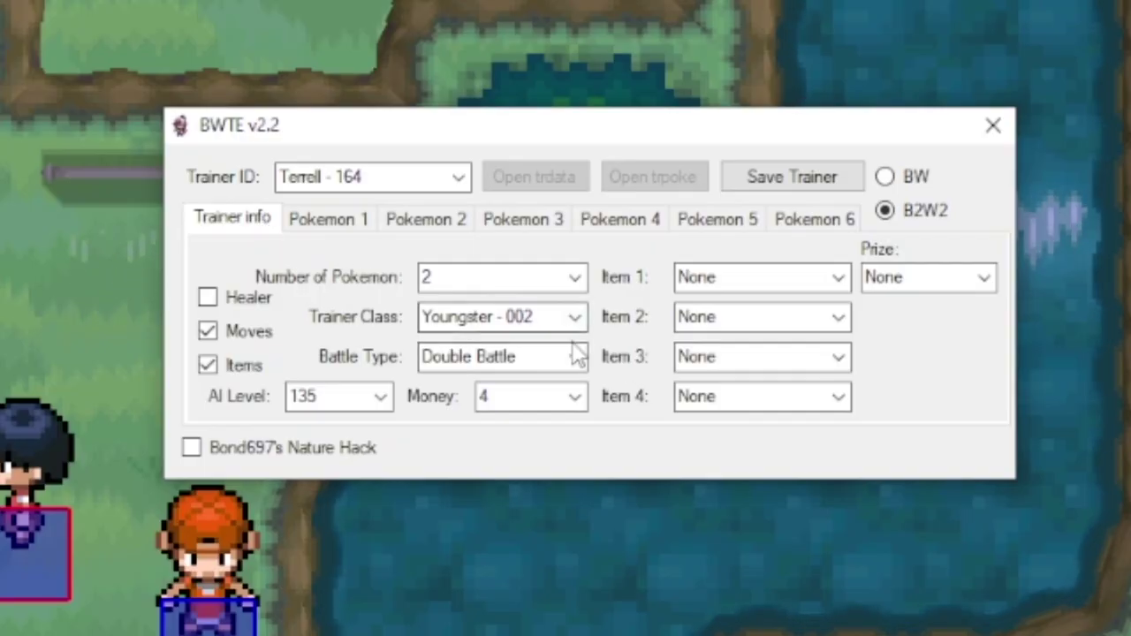
pyautogui.click(647, 243)
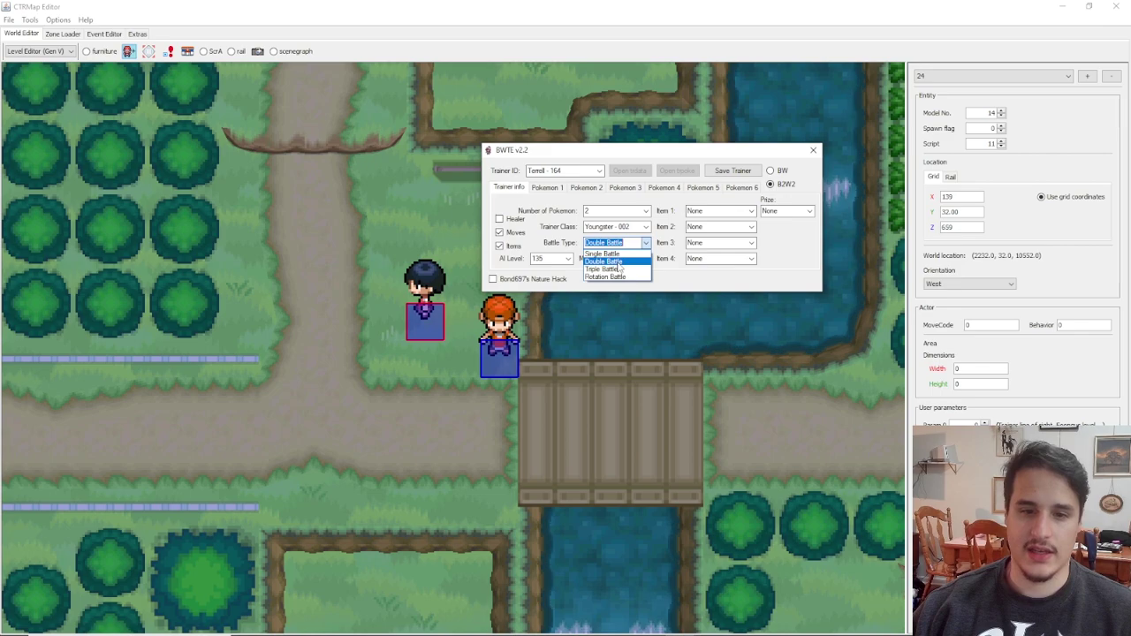
pyautogui.click(619, 263)
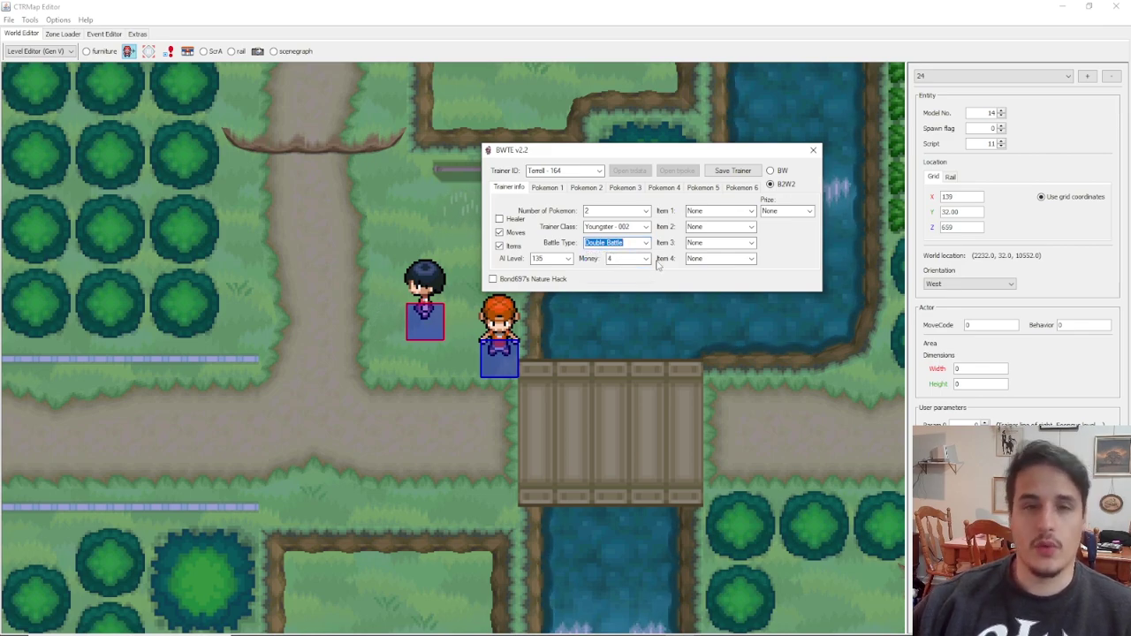
pyautogui.moveTo(724, 154); pyautogui.dragTo(406, 130)
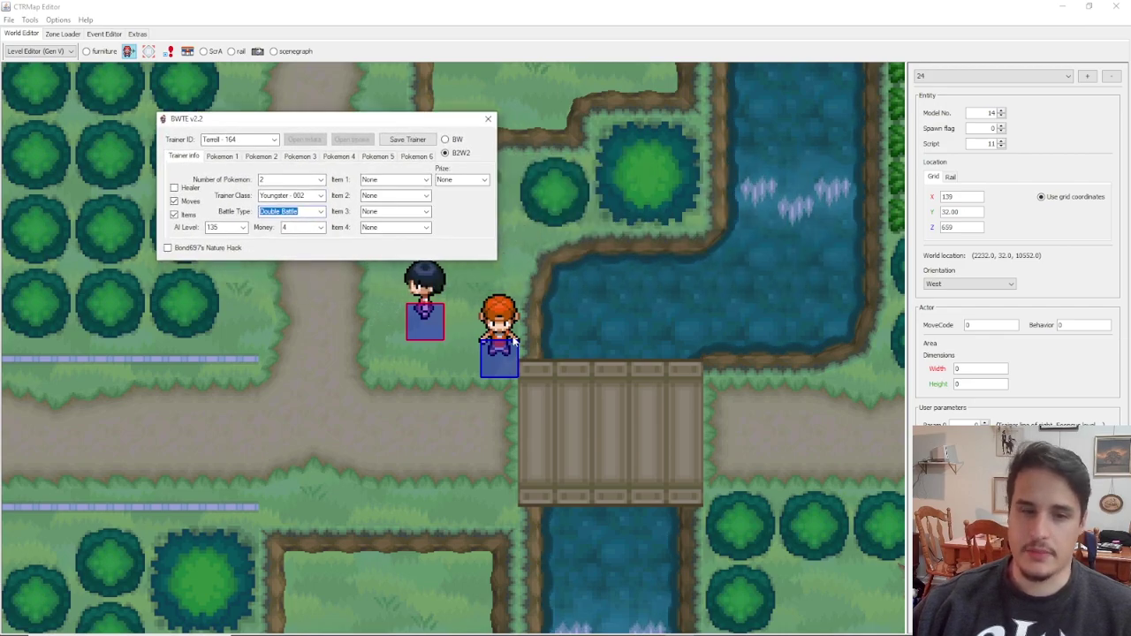
pyautogui.scroll(-3, 543, 350)
# Add entity 25 to the route and place it on the tile beside the red-haired trainer.
pyautogui.click(484, 358)
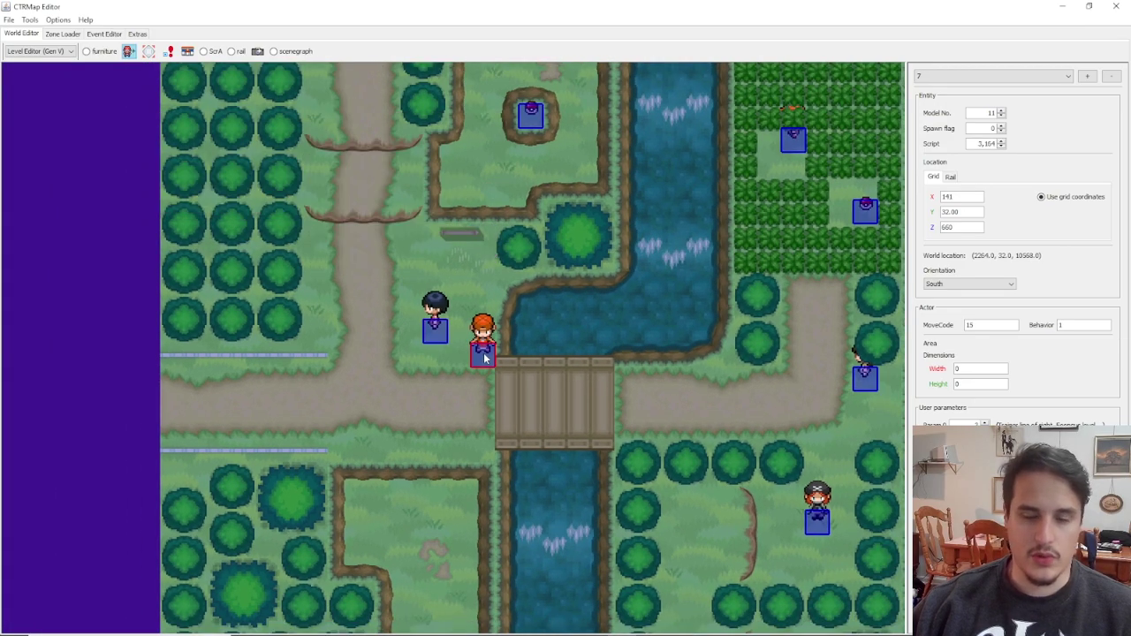
pyautogui.moveTo(484, 358); pyautogui.dragTo(469, 360)
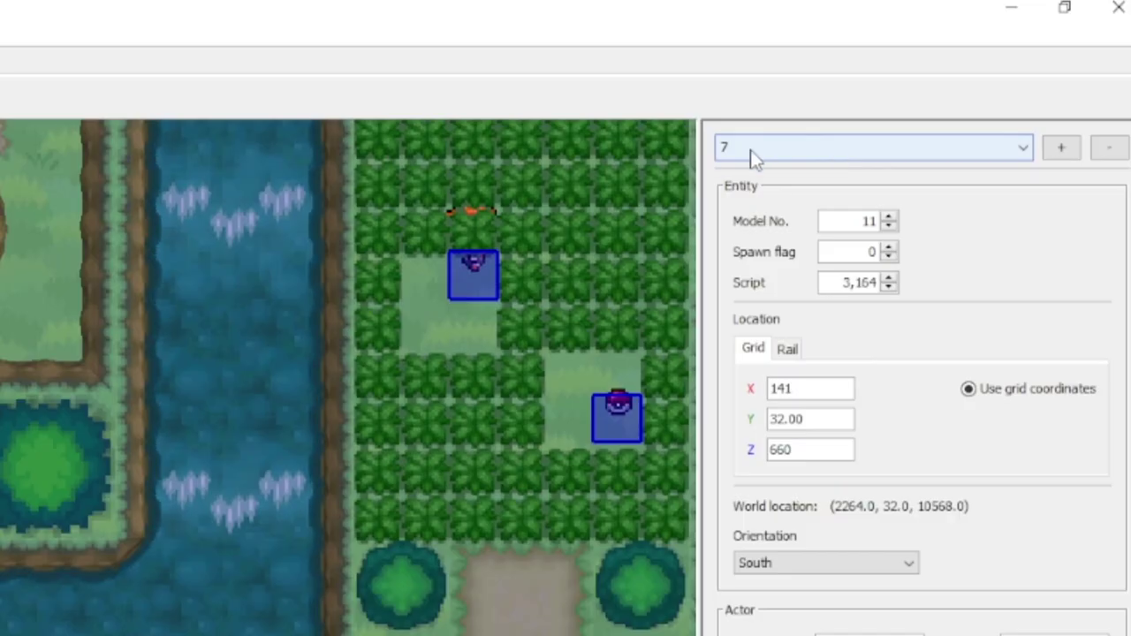
pyautogui.click(920, 78)
pyautogui.click(920, 78)
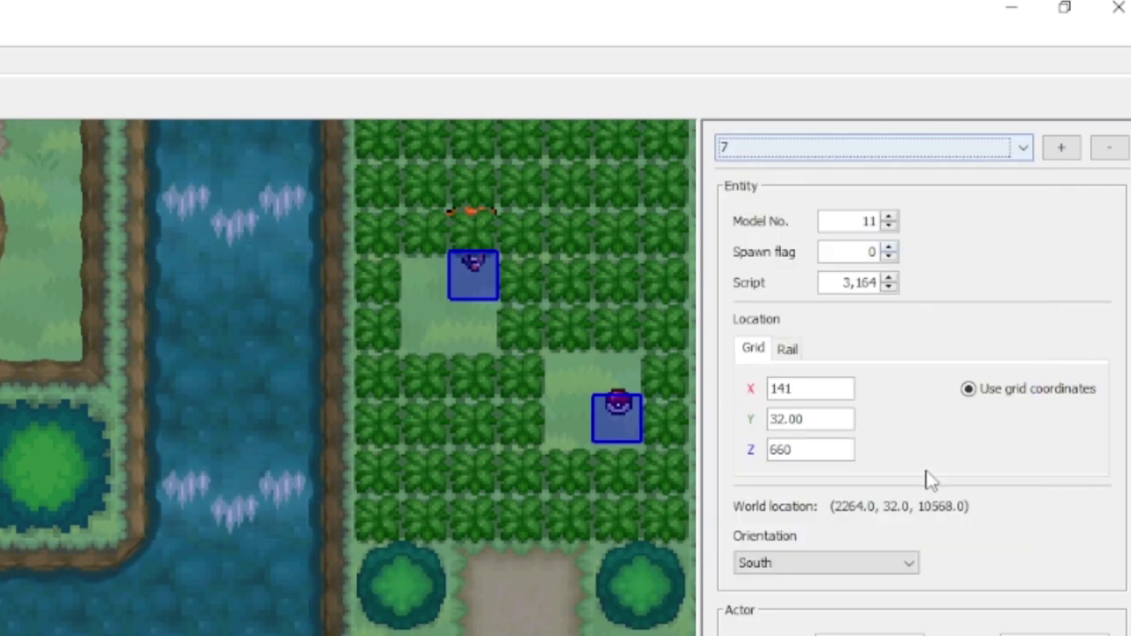
pyautogui.click(1064, 148)
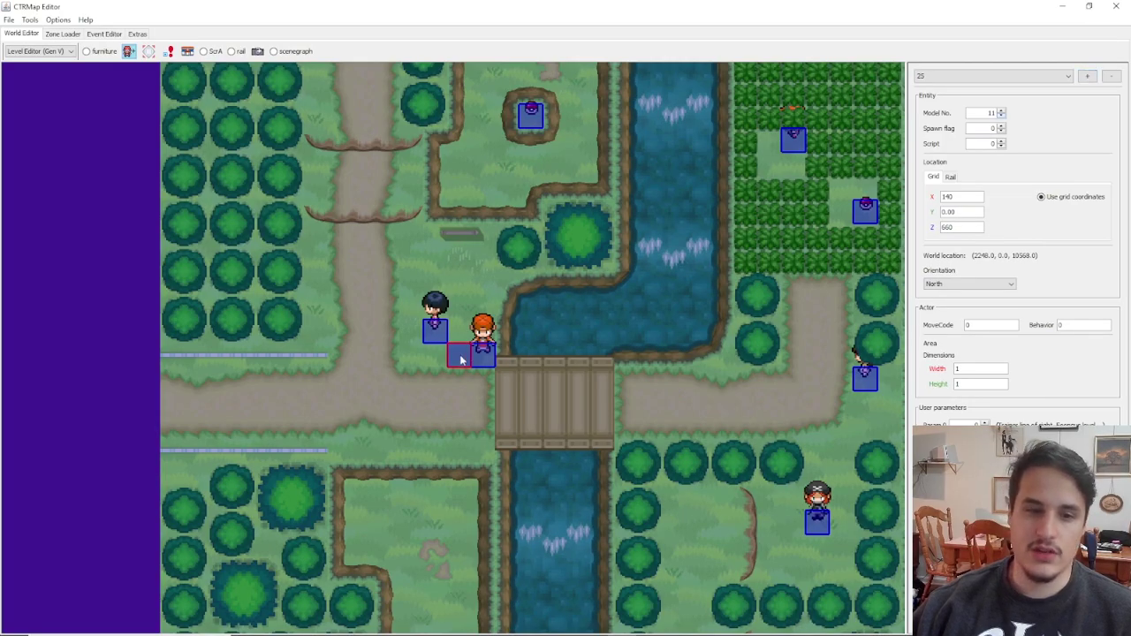
pyautogui.moveTo(461, 359); pyautogui.dragTo(480, 414)
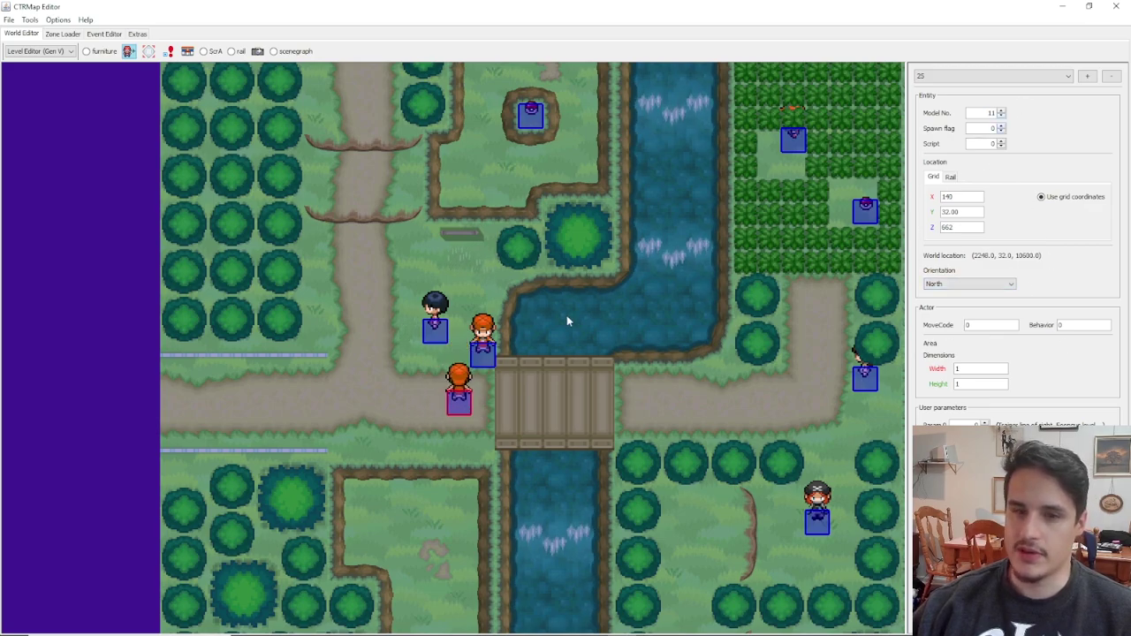
pyautogui.click(482, 350)
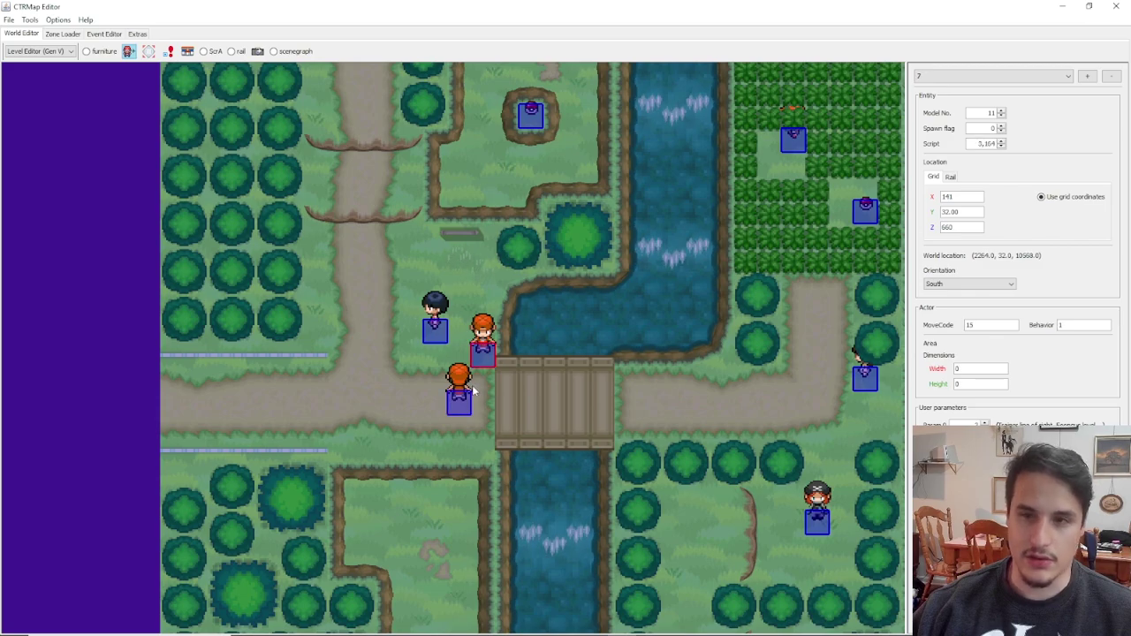
pyautogui.moveTo(463, 416); pyautogui.dragTo(463, 356)
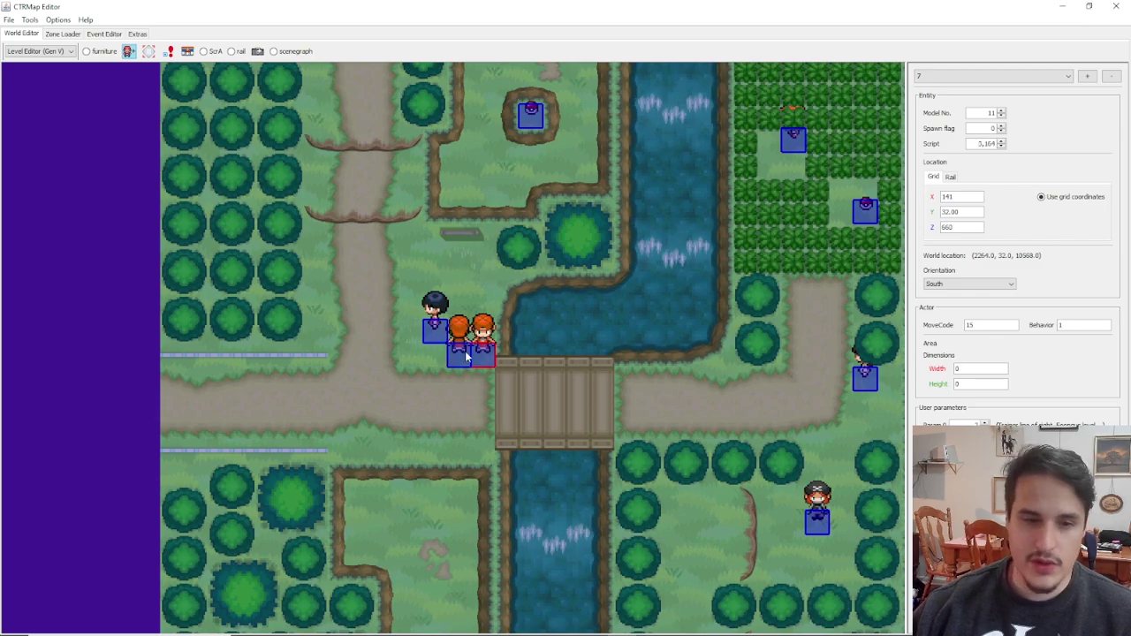
pyautogui.click(467, 357)
# Give entity 25 script 3164, South facing, MoveCode 15, Behavior 1, and size 0 by 0.
pyautogui.write('3164')
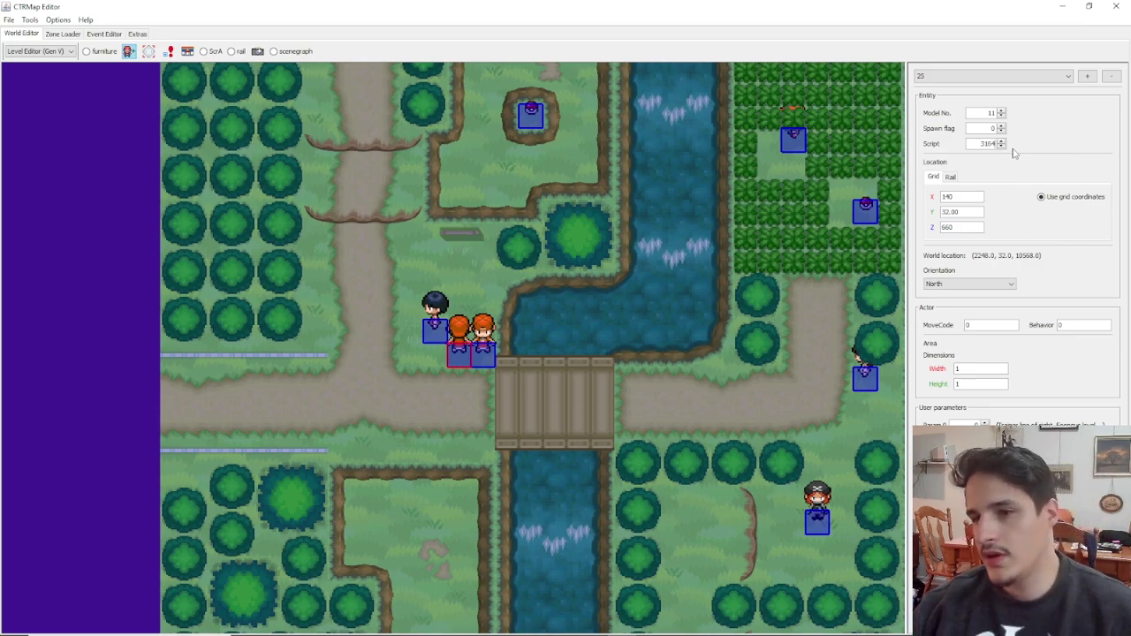
pyautogui.click(987, 285)
pyautogui.click(990, 302)
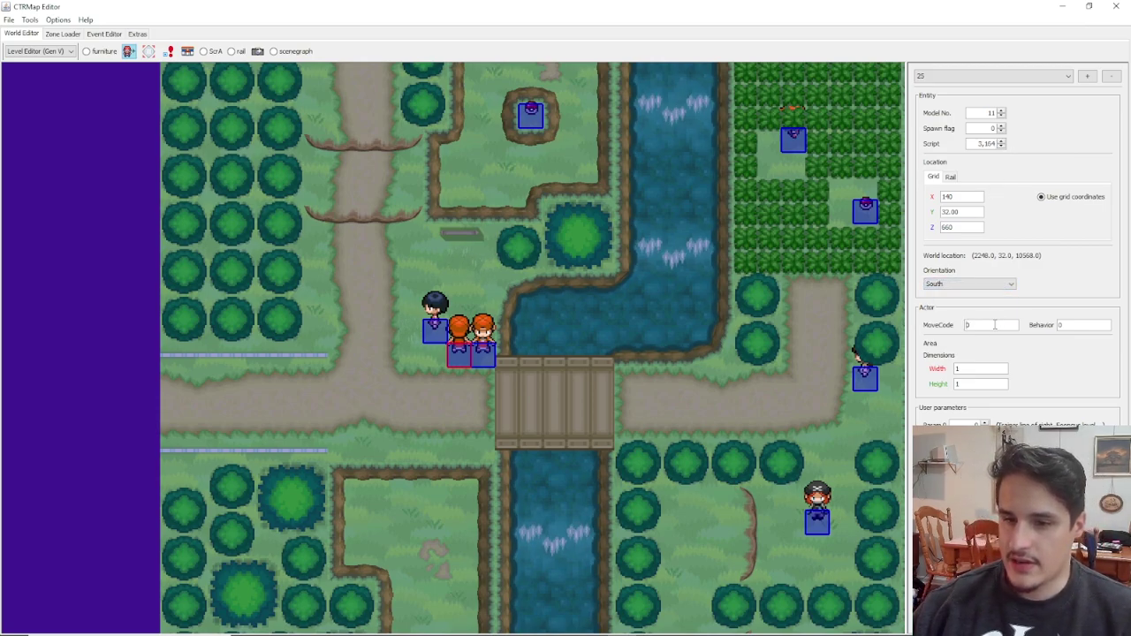
pyautogui.write('15')
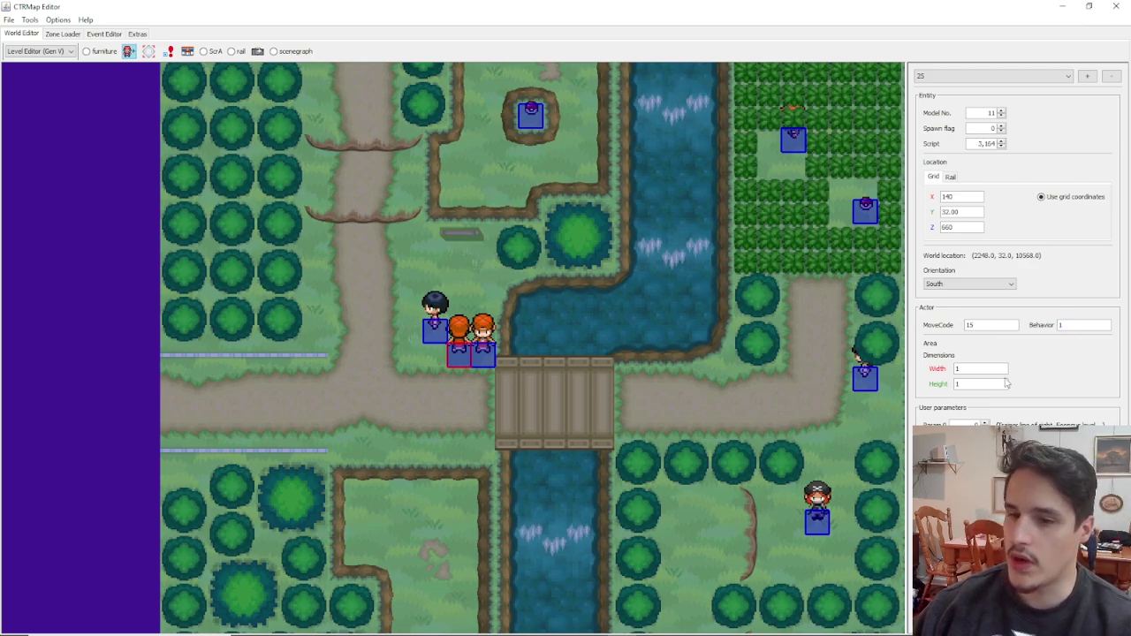
pyautogui.write('0')
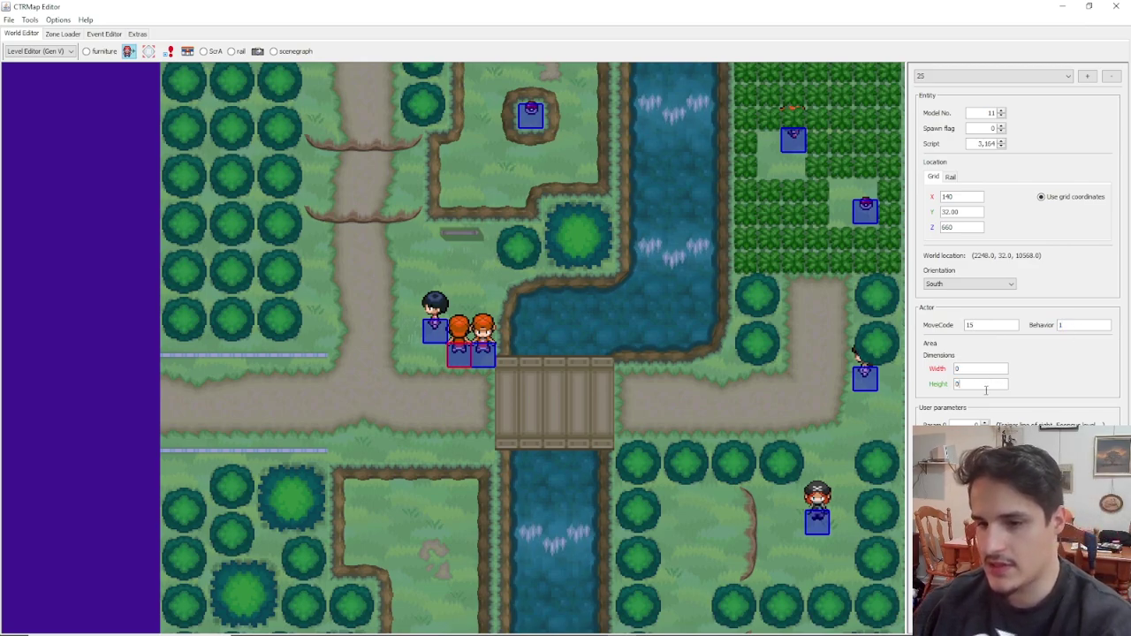
pyautogui.press('Tab')
pyautogui.write('0')
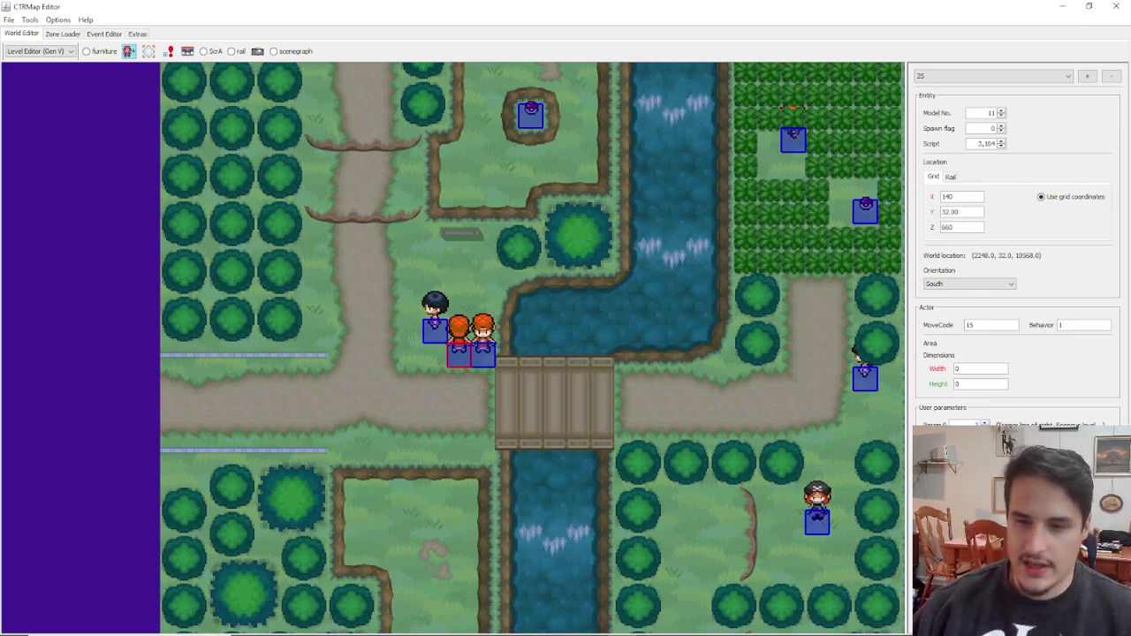
# Stack entity 25 onto the trainer's tile at grid 141, 32, 660.
pyautogui.scroll(4, 459, 358)
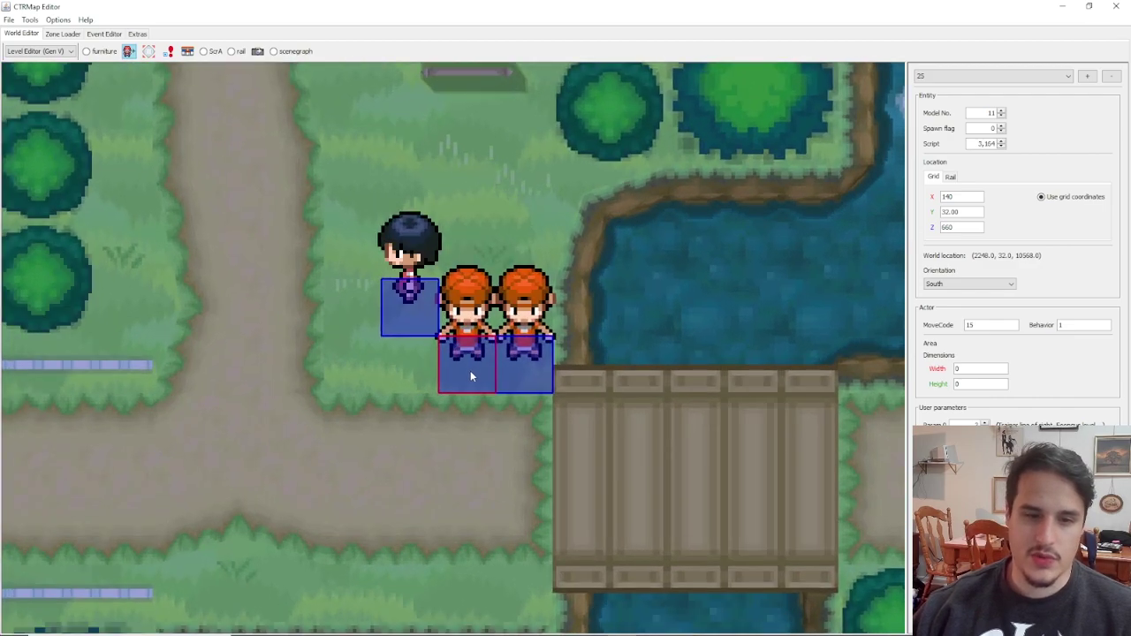
pyautogui.moveTo(471, 372); pyautogui.dragTo(532, 371)
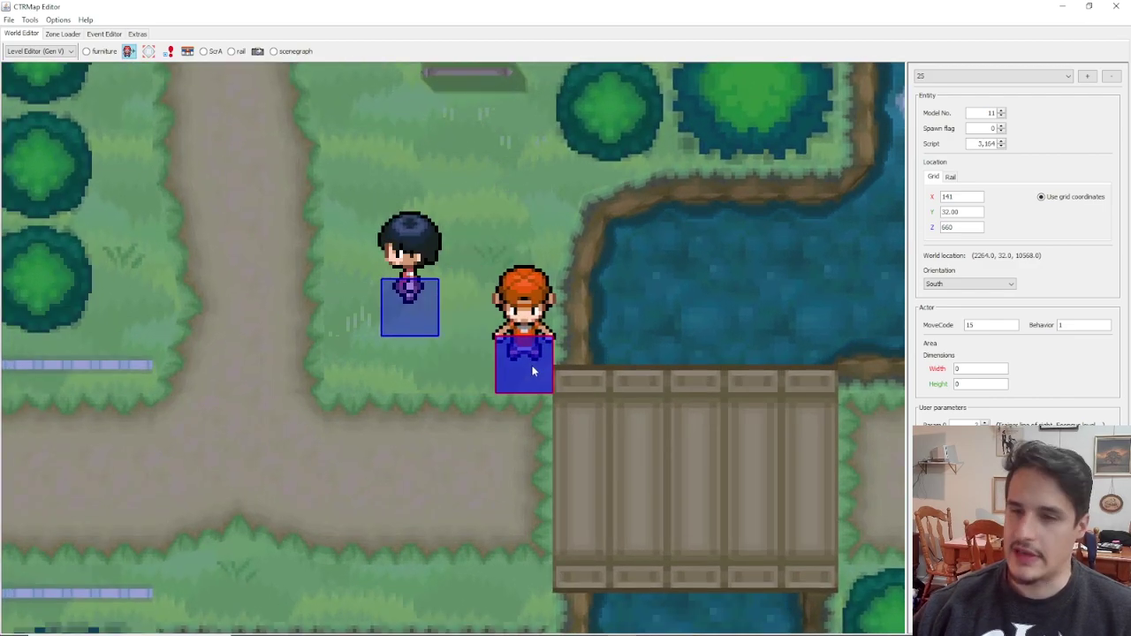
pyautogui.scroll(-3, 668, 386)
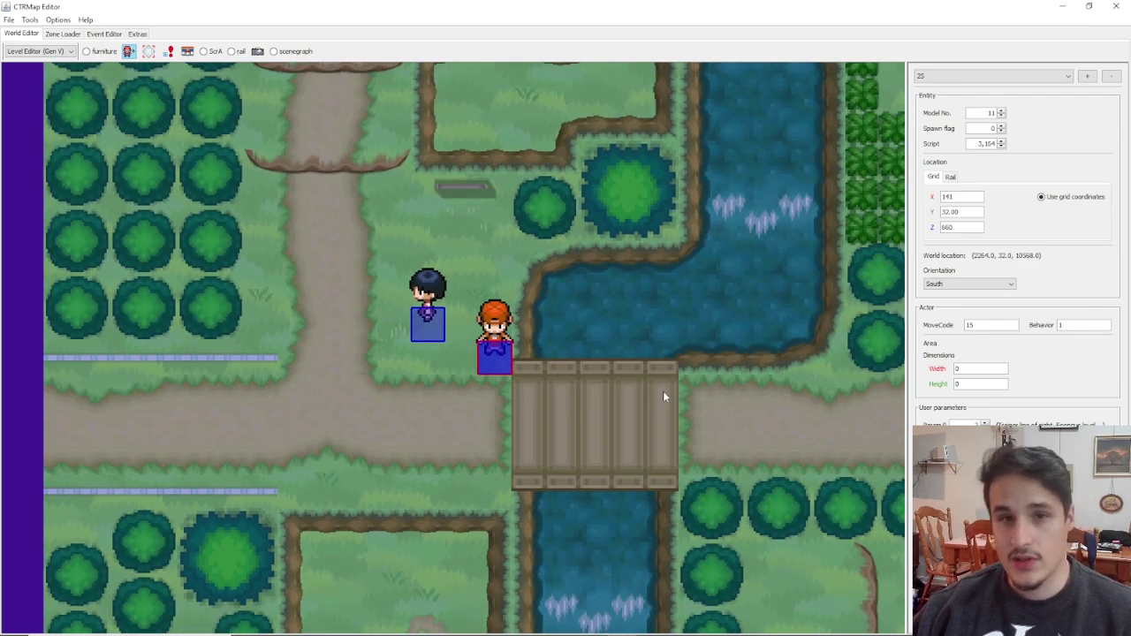
pyautogui.scroll(-2, 649, 354)
pyautogui.scroll(-1, 630, 318)
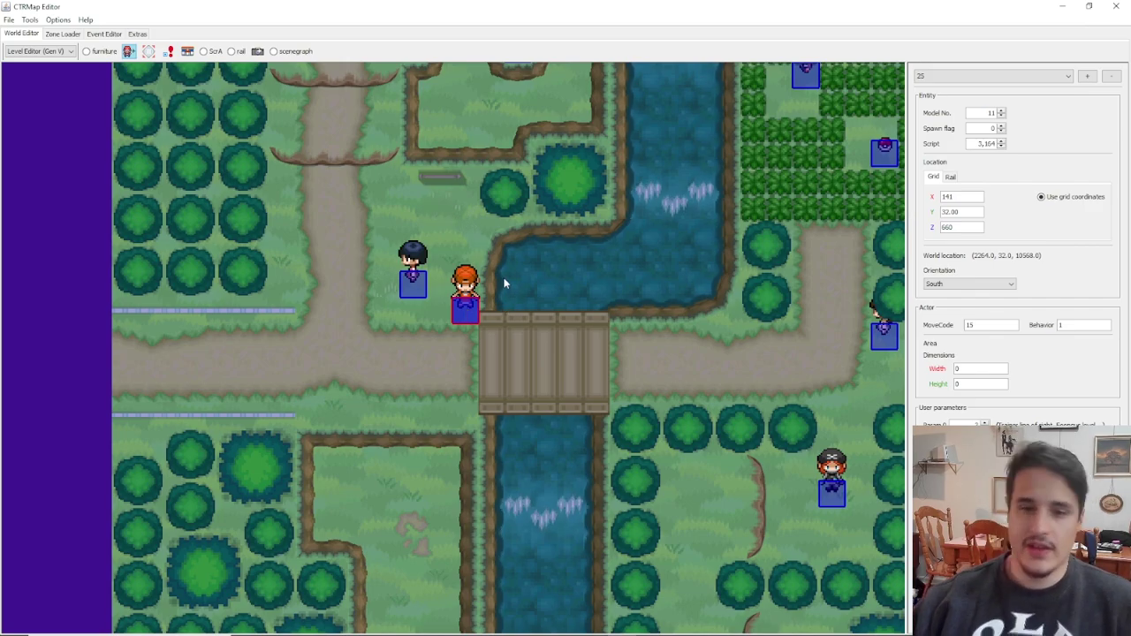
pyautogui.scroll(-1, 541, 274)
pyautogui.moveTo(562, 327); pyautogui.dragTo(509, 356)
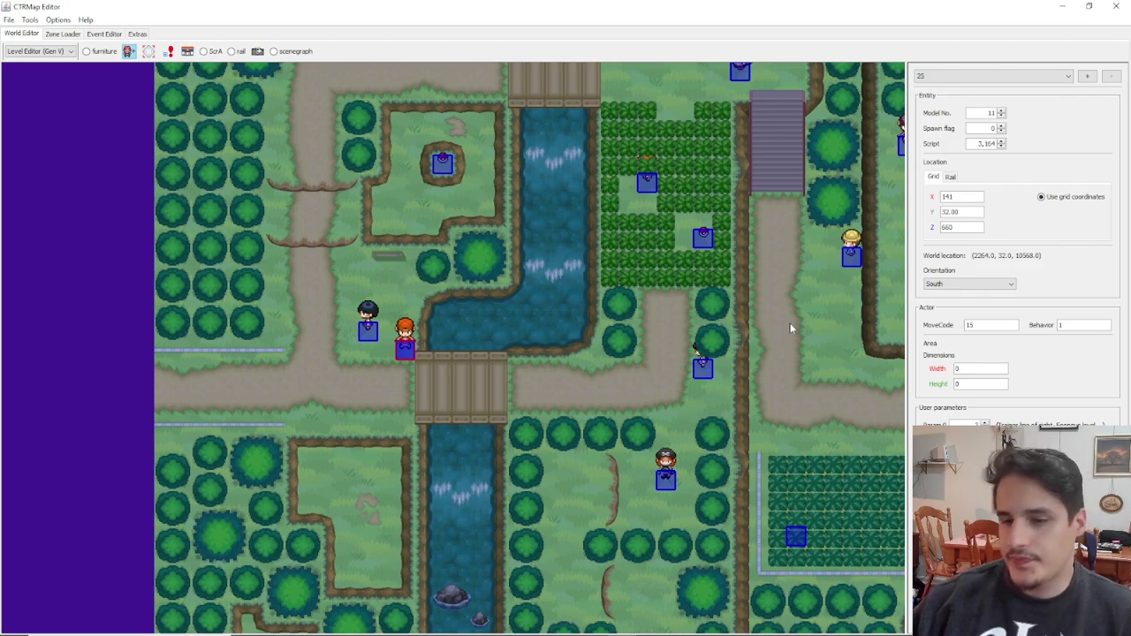
pyautogui.moveTo(409, 160); pyautogui.dragTo(371, 341)
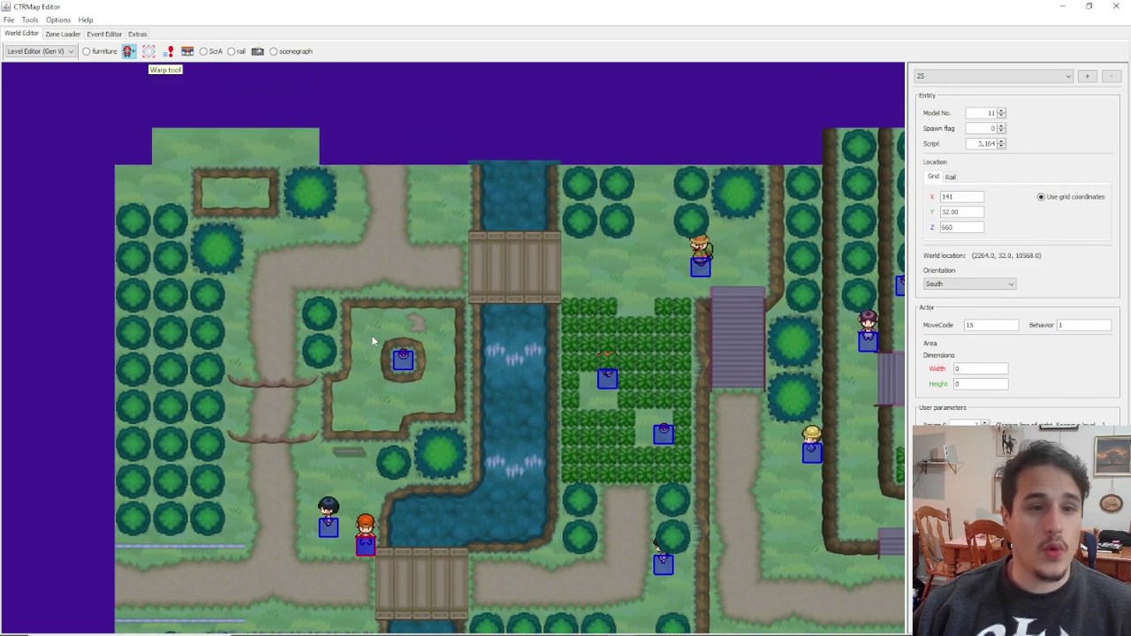
# Switch to warp editing and check the east gate warp 0's target zone, 447.
pyautogui.click(148, 50)
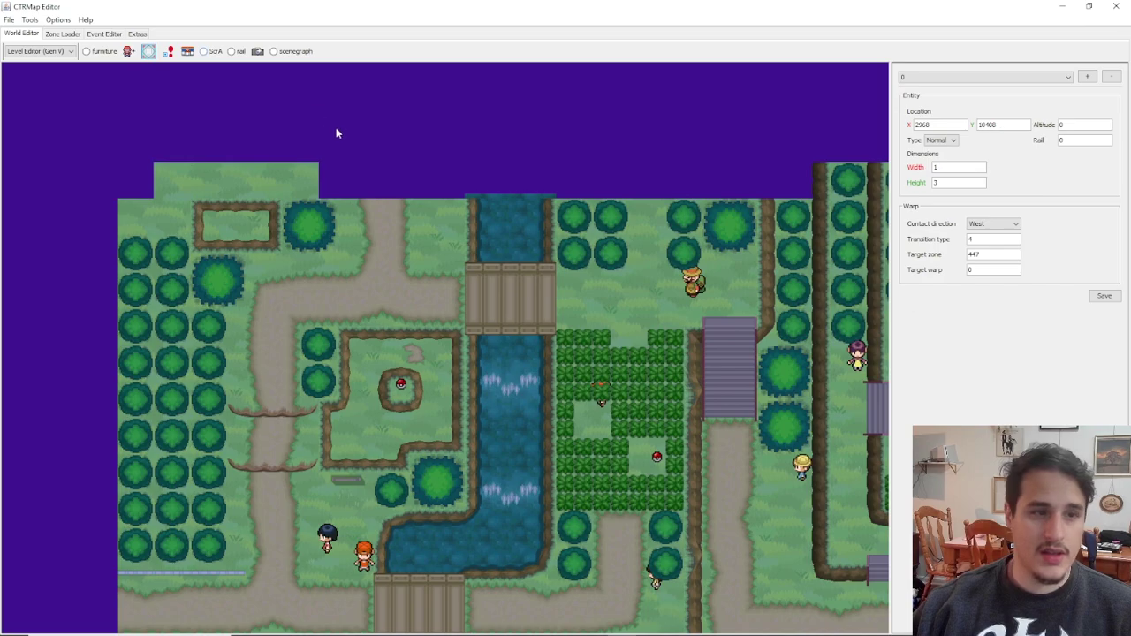
pyautogui.moveTo(767, 477); pyautogui.dragTo(612, 212)
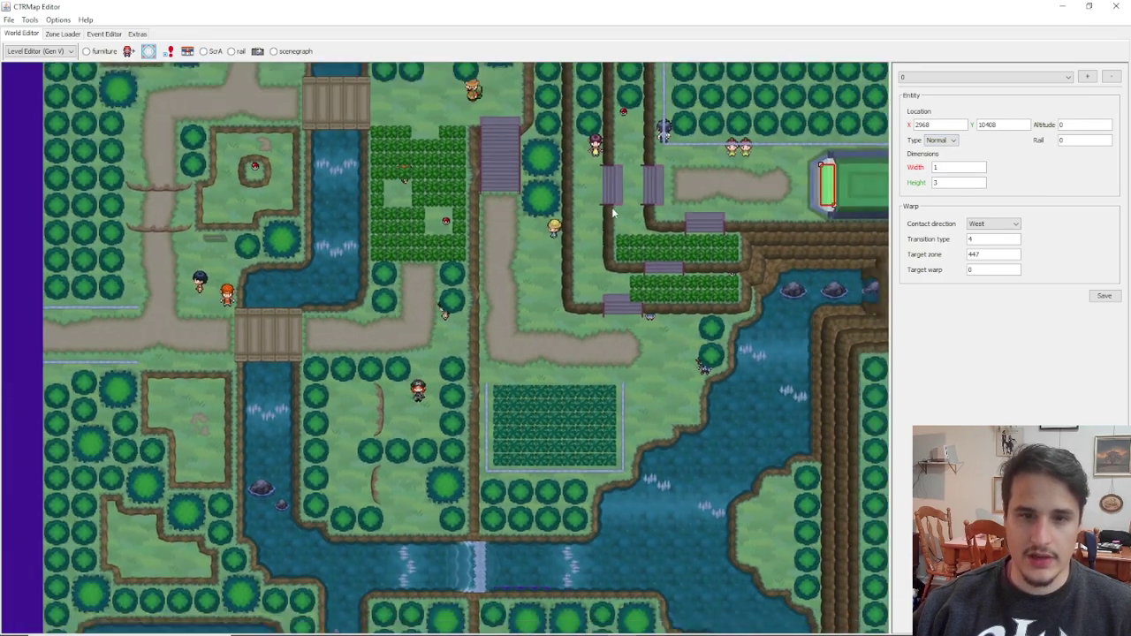
pyautogui.scroll(-1, 612, 212)
pyautogui.scroll(5, 574, 331)
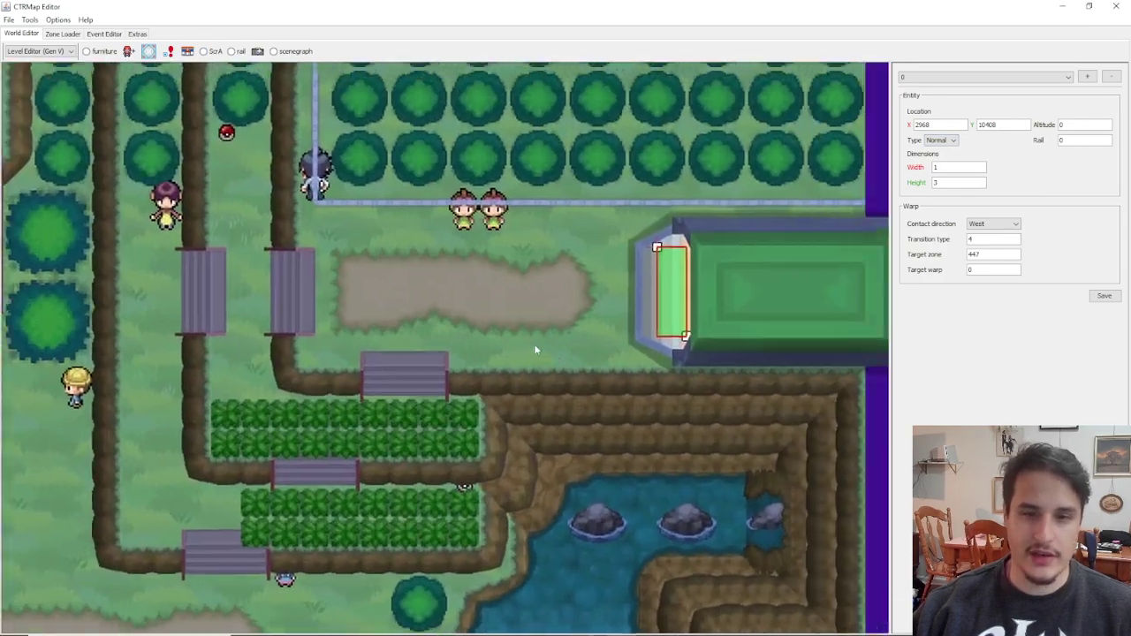
pyautogui.moveTo(759, 313); pyautogui.dragTo(620, 307)
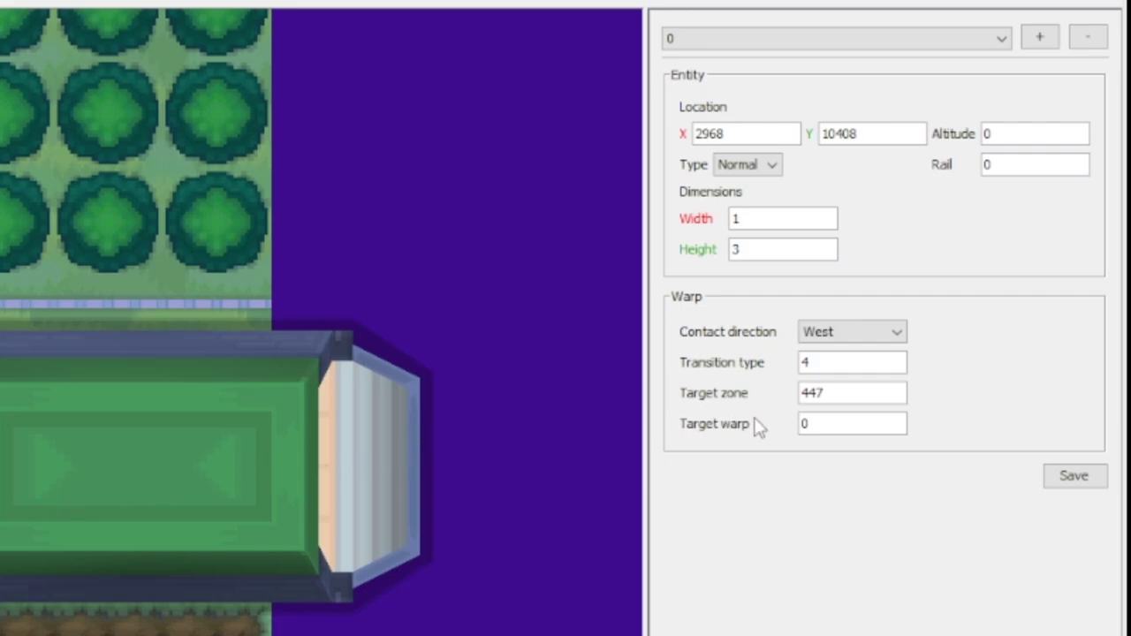
pyautogui.doubleClick(836, 391)
pyautogui.click(478, 428)
pyautogui.doubleClick(866, 396)
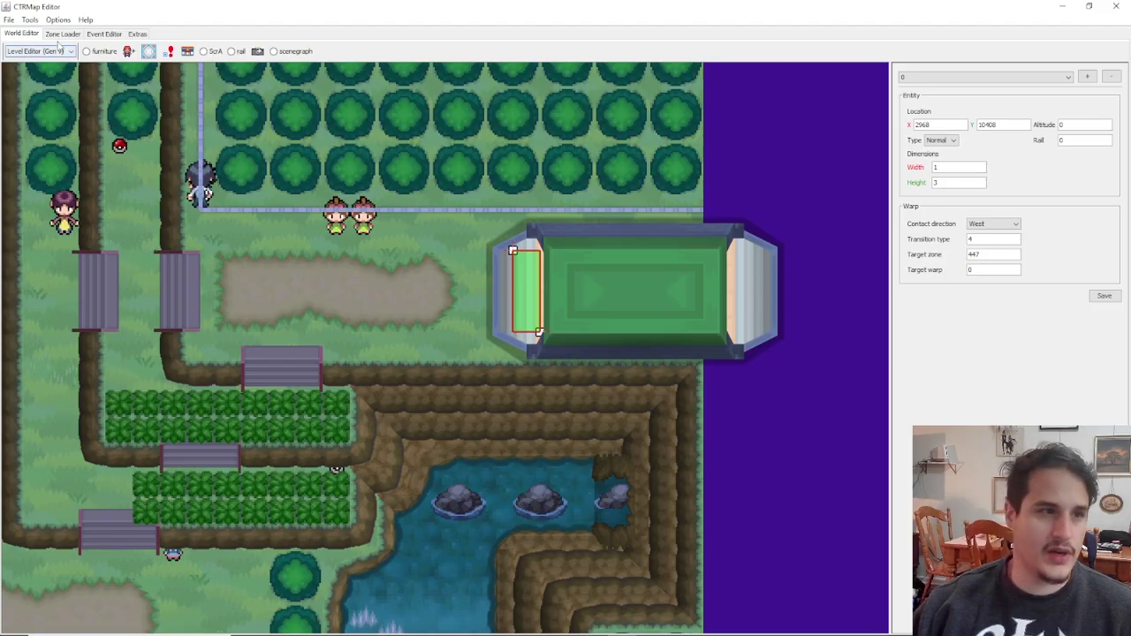
# Load zone 447 - Virbank Gate and return to its map.
pyautogui.click(41, 35)
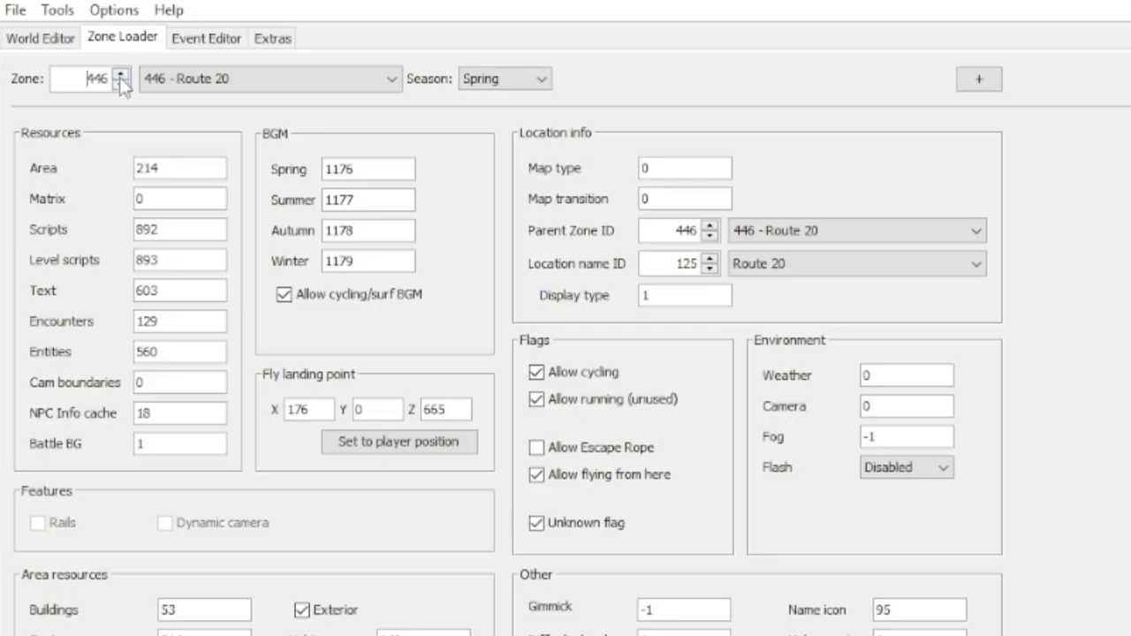
pyautogui.click(120, 75)
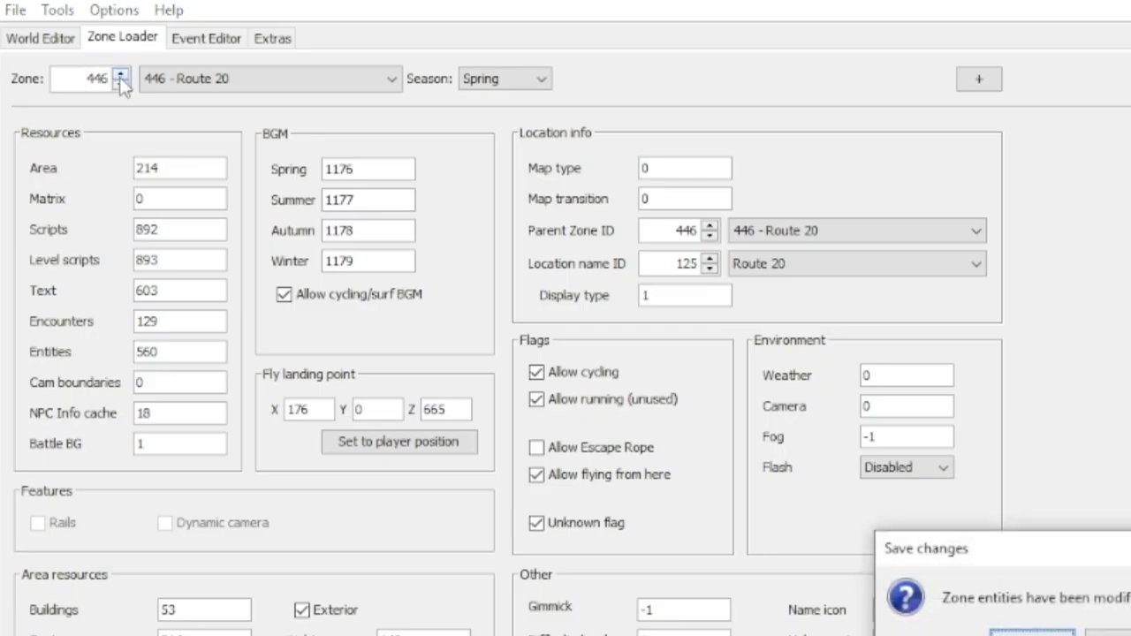
pyautogui.press('Return')
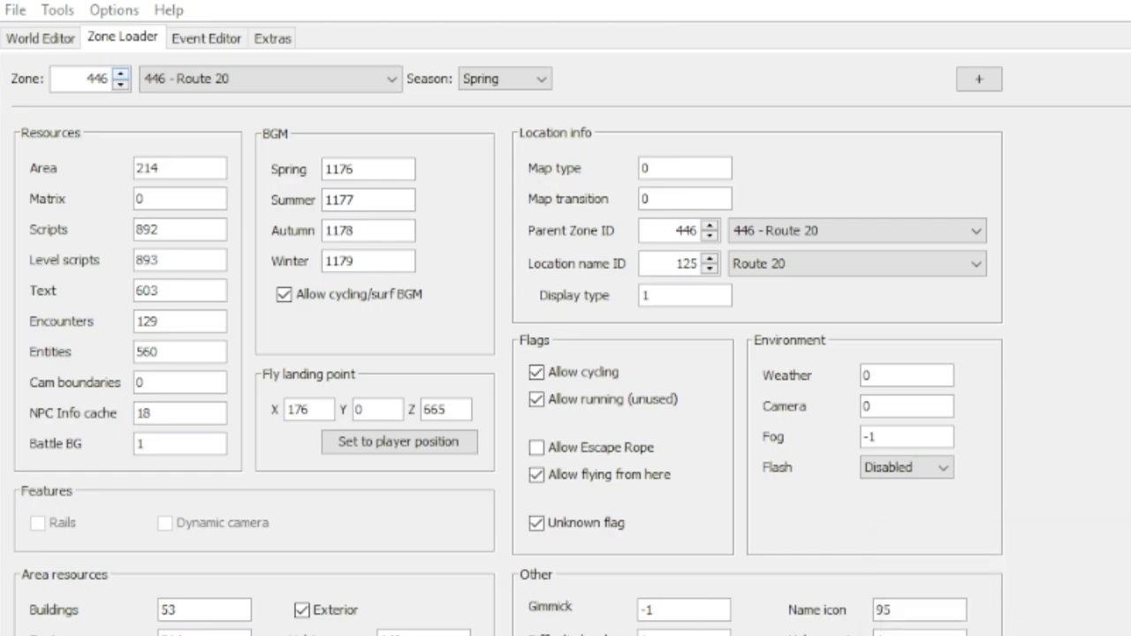
pyautogui.click(41, 38)
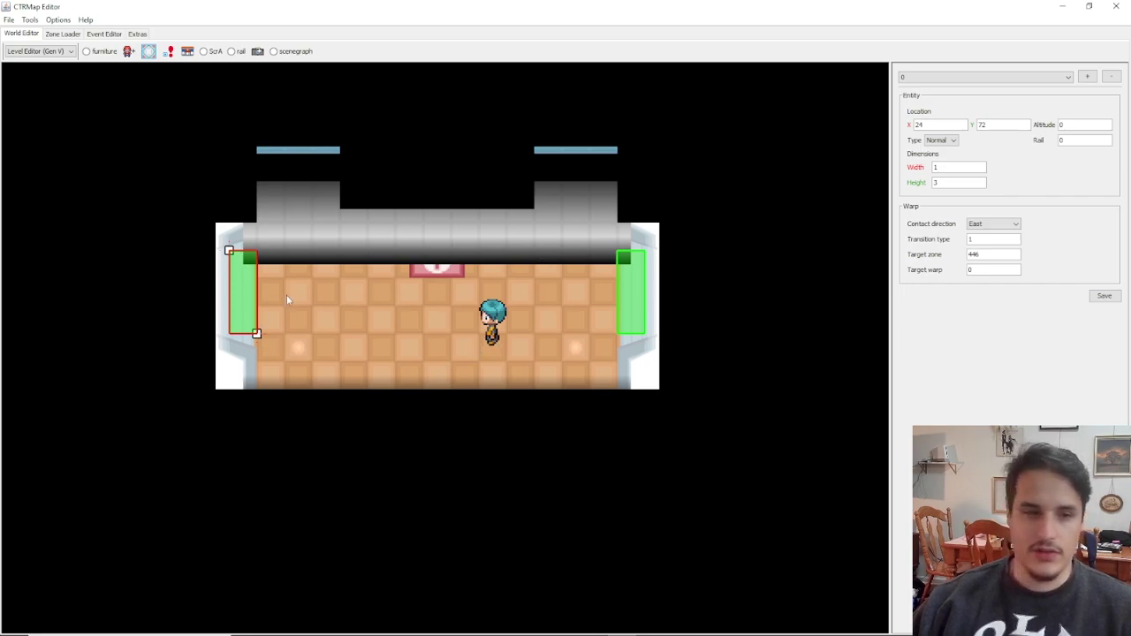
# Compare the gate's left and right warps, both leading back to zone 446, Route 20.
pyautogui.click(972, 77)
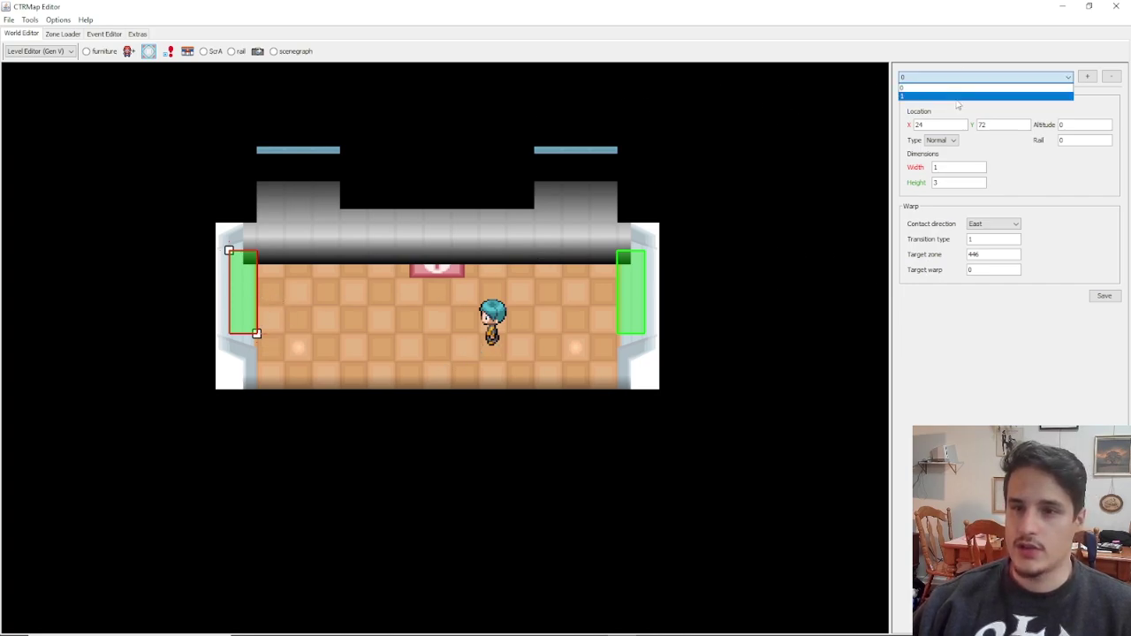
pyautogui.click(942, 88)
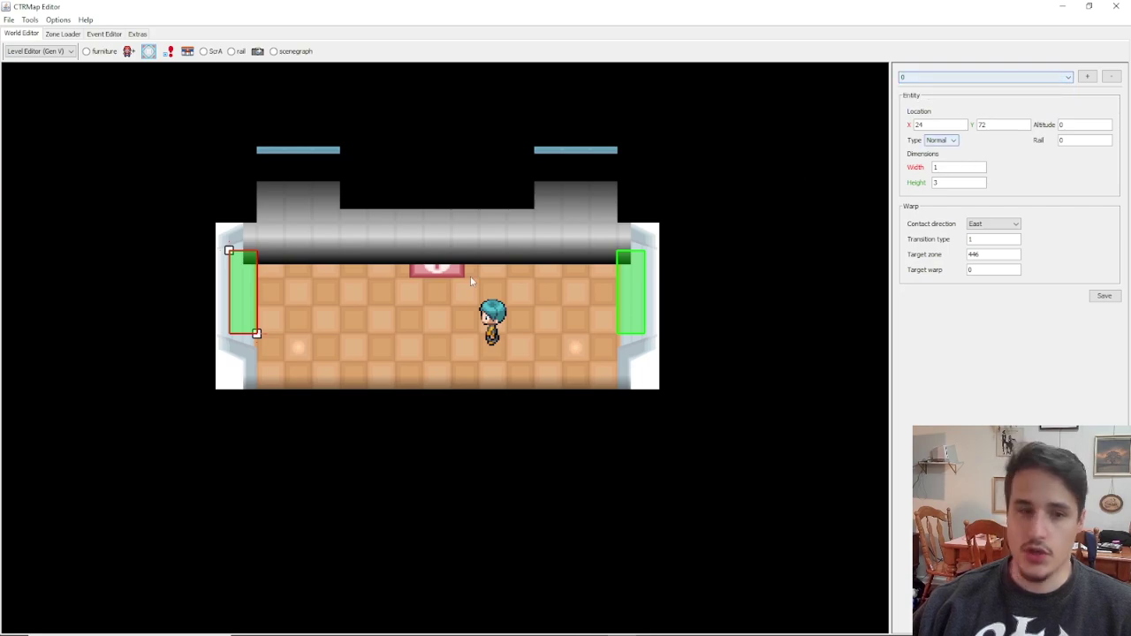
pyautogui.click(624, 287)
pyautogui.click(245, 291)
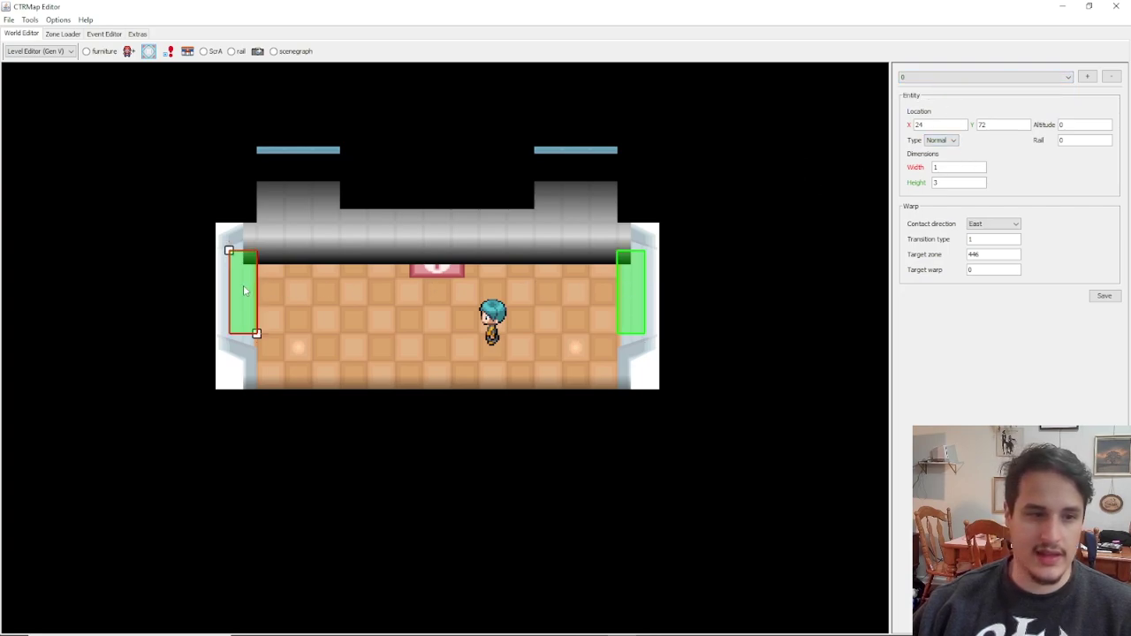
pyautogui.click(629, 284)
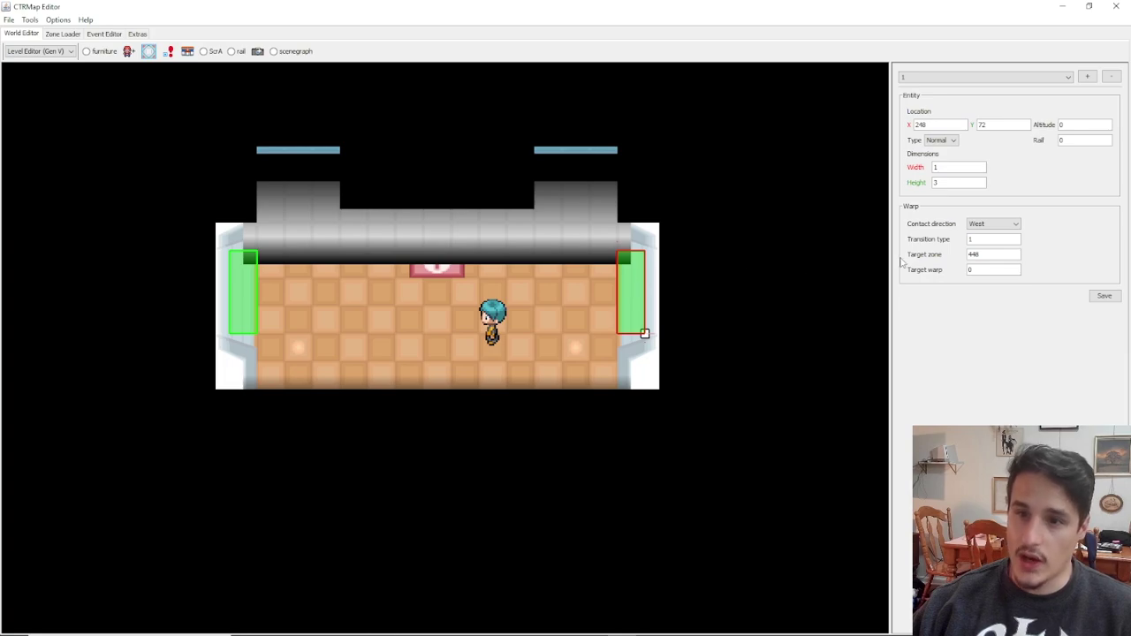
pyautogui.click(238, 288)
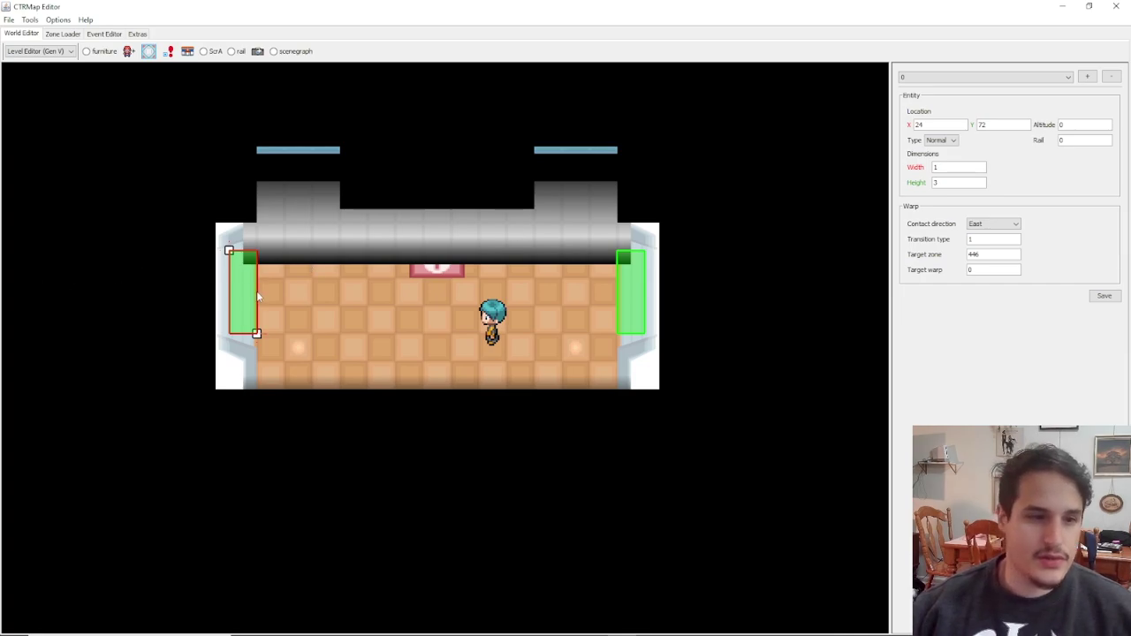
pyautogui.click(937, 78)
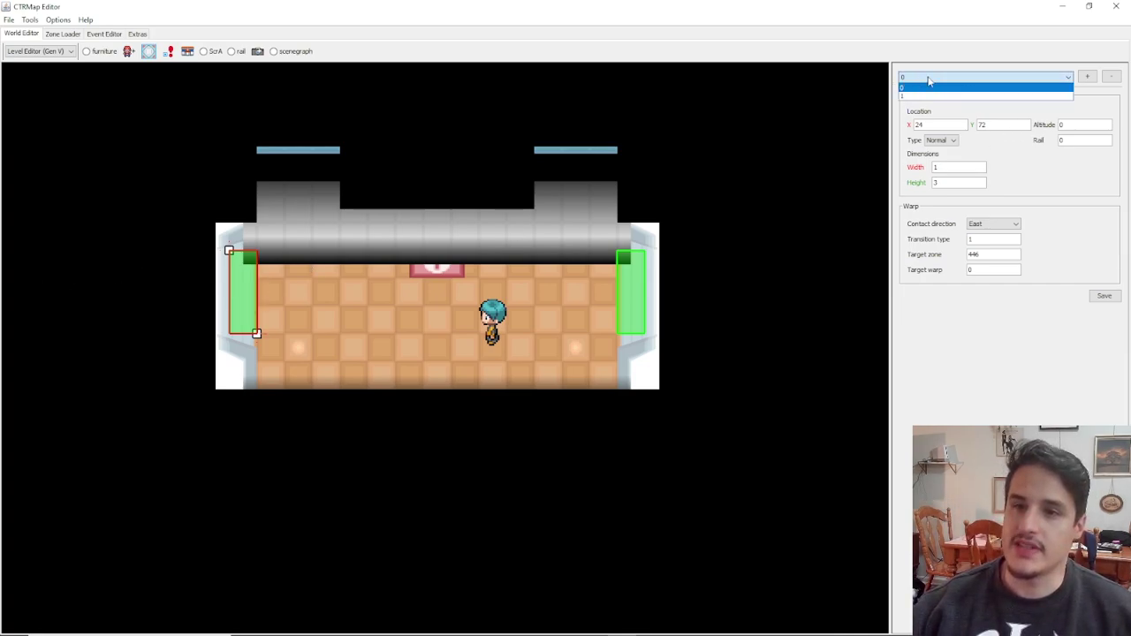
pyautogui.click(63, 35)
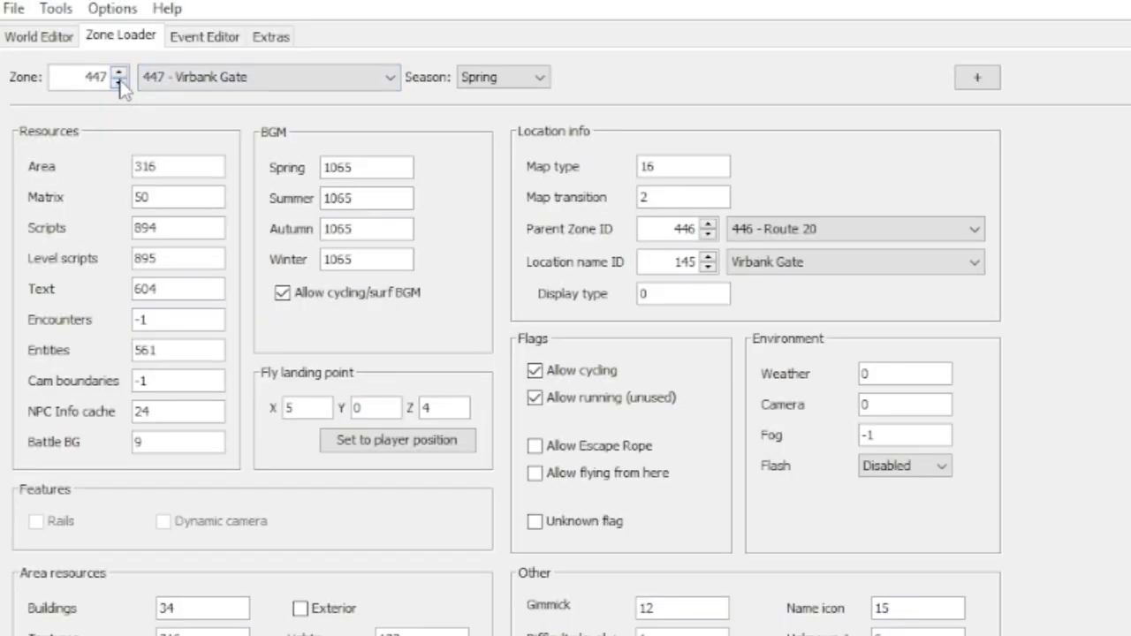
# Load zone 446 Route 20 and check its gate warp's target: zone 447, warp 0.
pyautogui.click(61, 56)
pyautogui.click(118, 82)
pyautogui.click(65, 35)
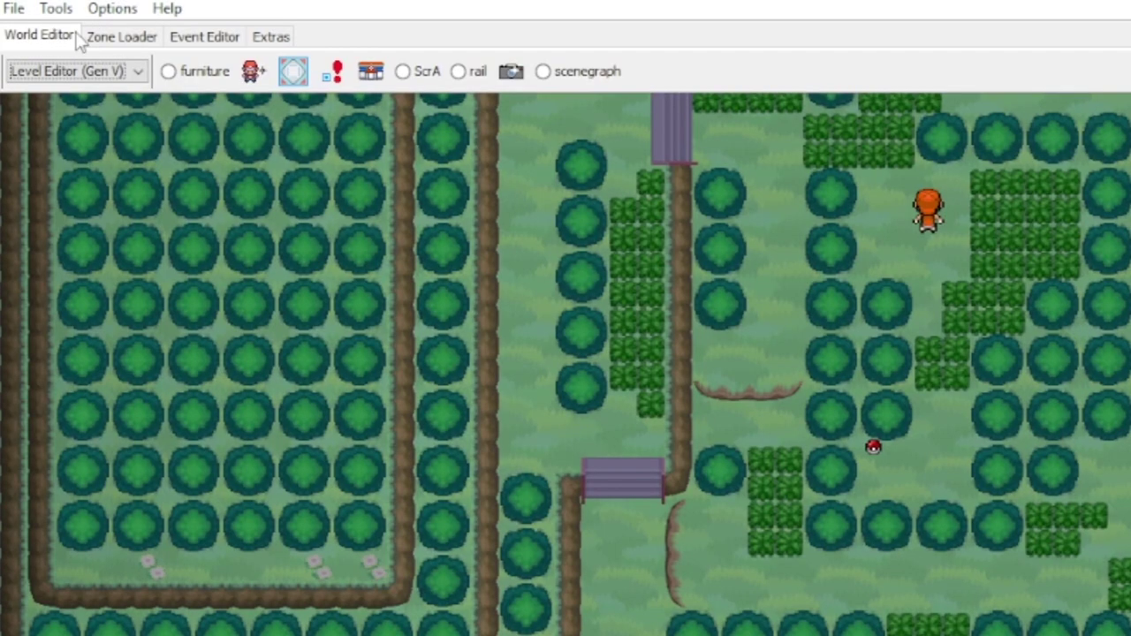
pyautogui.click(104, 39)
pyautogui.click(118, 72)
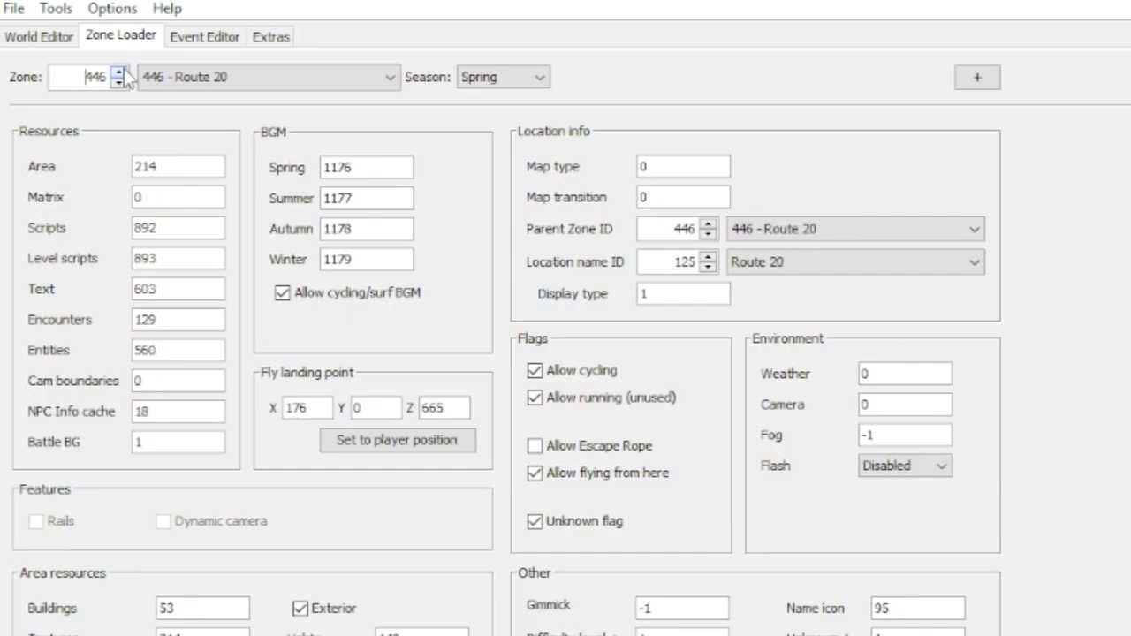
pyautogui.click(38, 36)
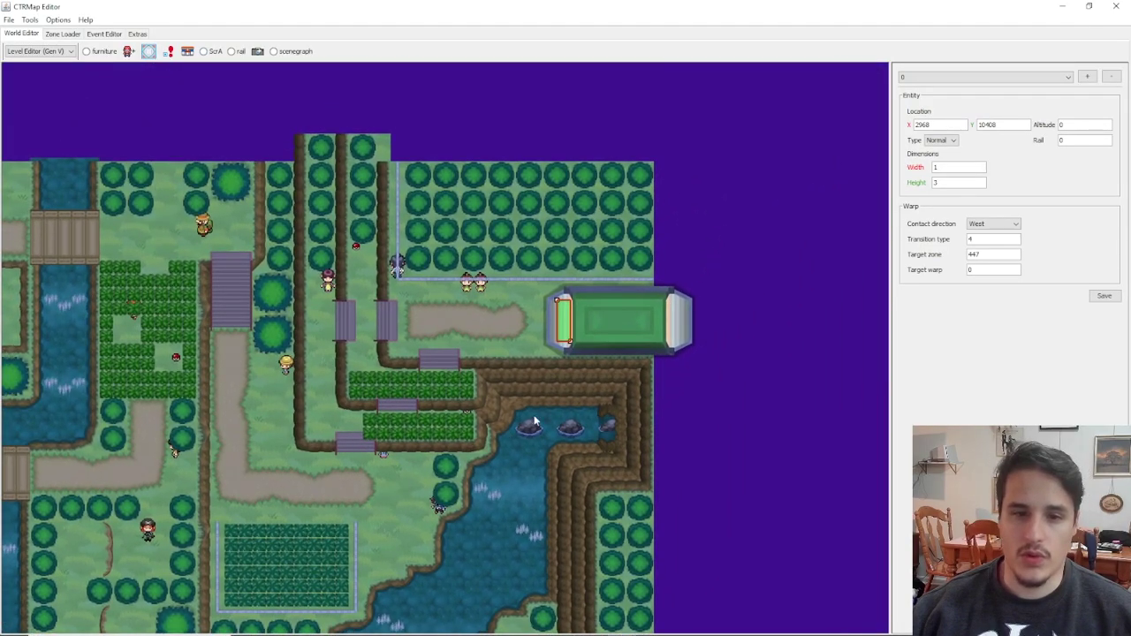
pyautogui.scroll(3, 534, 423)
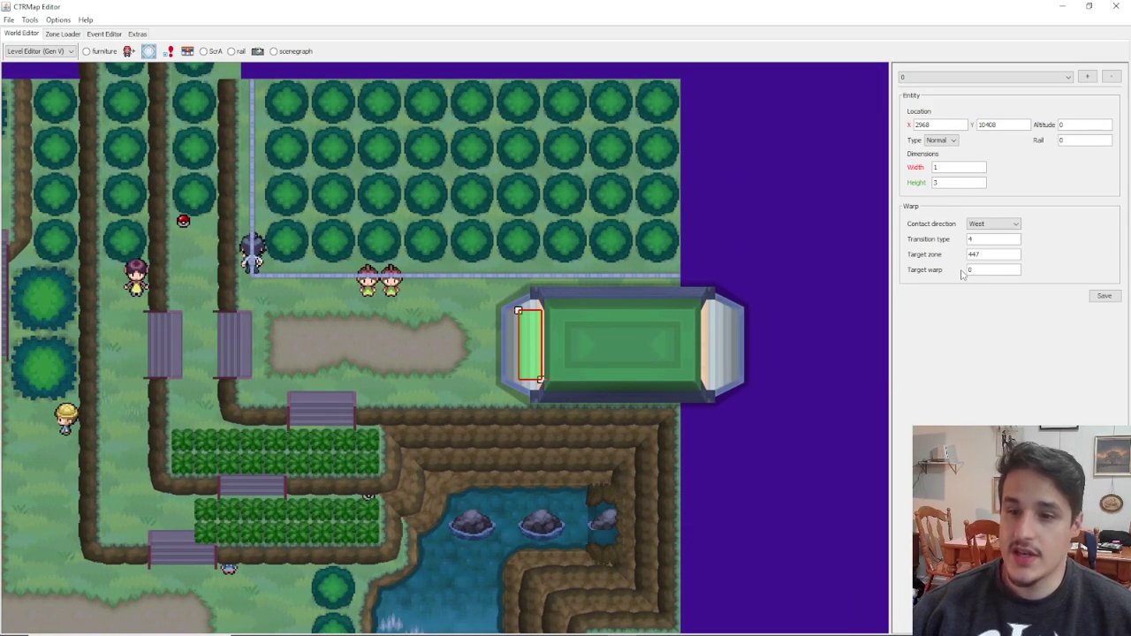
pyautogui.doubleClick(980, 269)
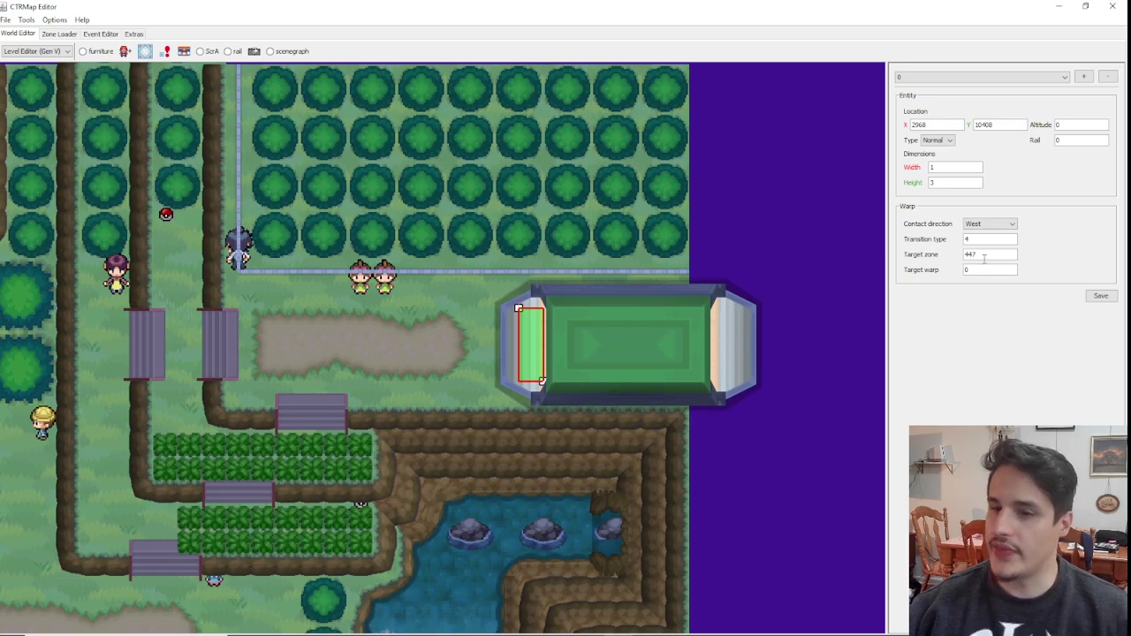
pyautogui.click(985, 253)
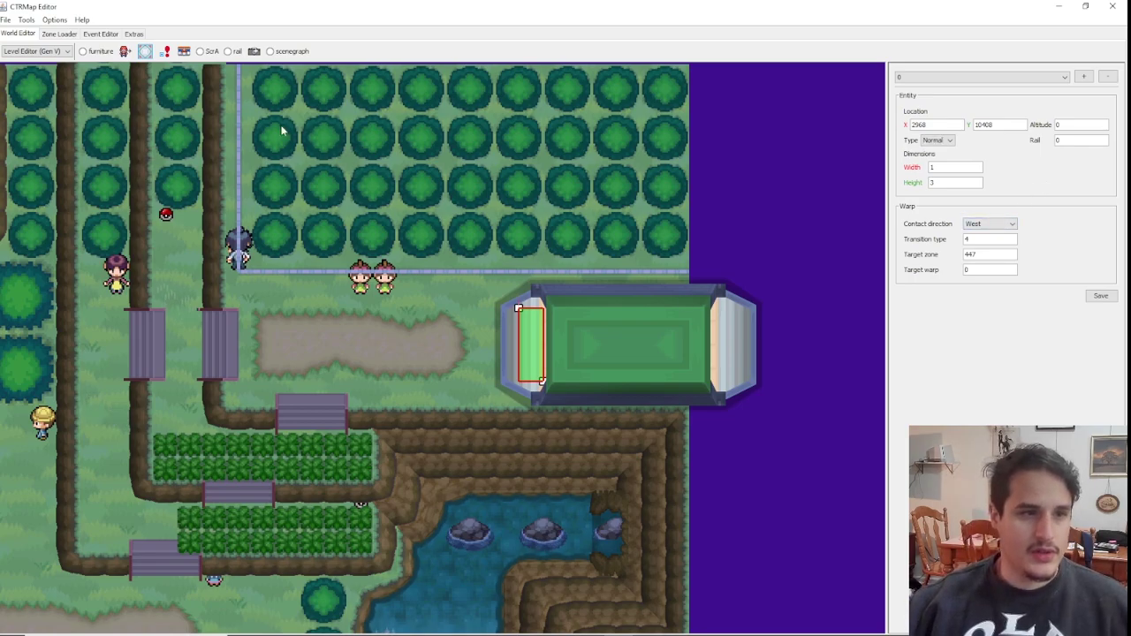
# Switch to trigger mode and inspect the path trigger: script 3, 6 by 1 tiles.
pyautogui.click(165, 51)
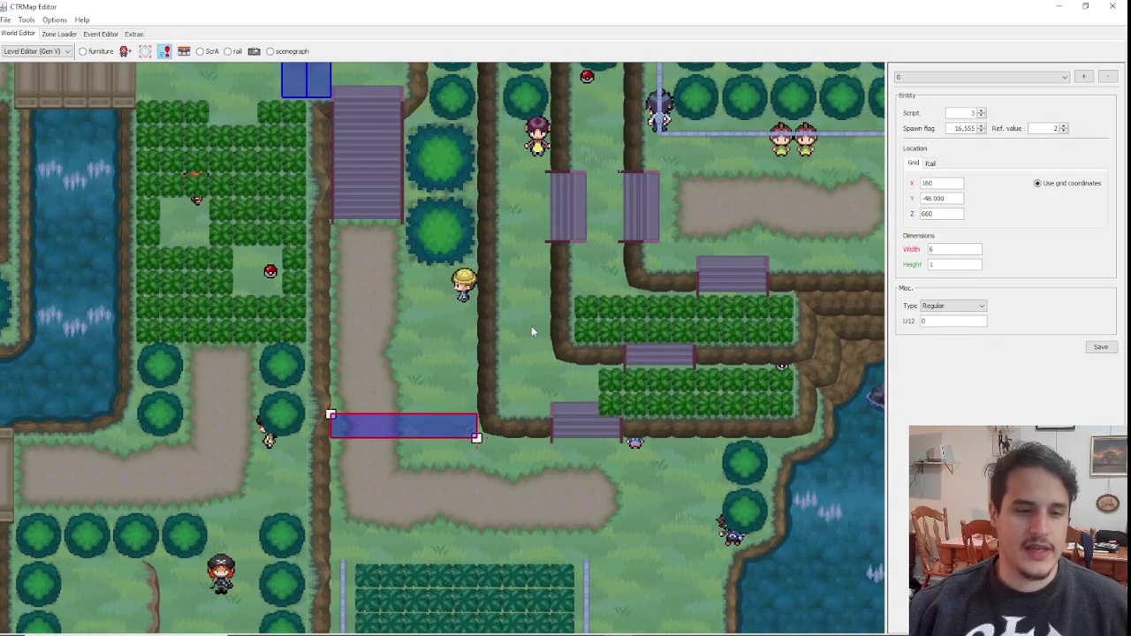
pyautogui.scroll(-2, 513, 327)
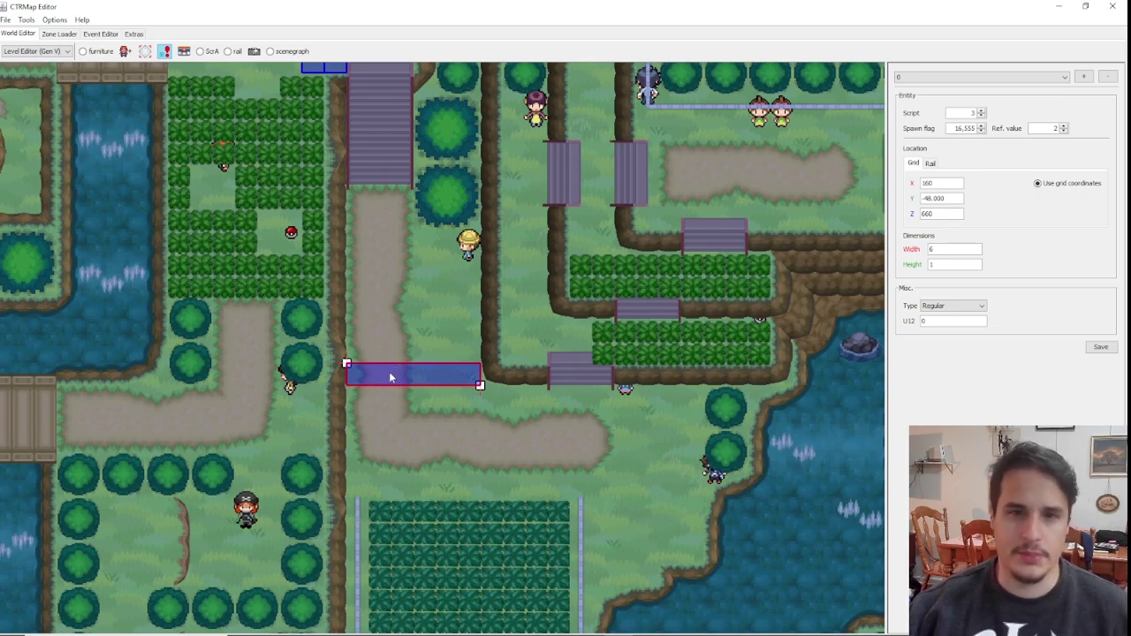
pyautogui.moveTo(452, 439); pyautogui.dragTo(440, 352)
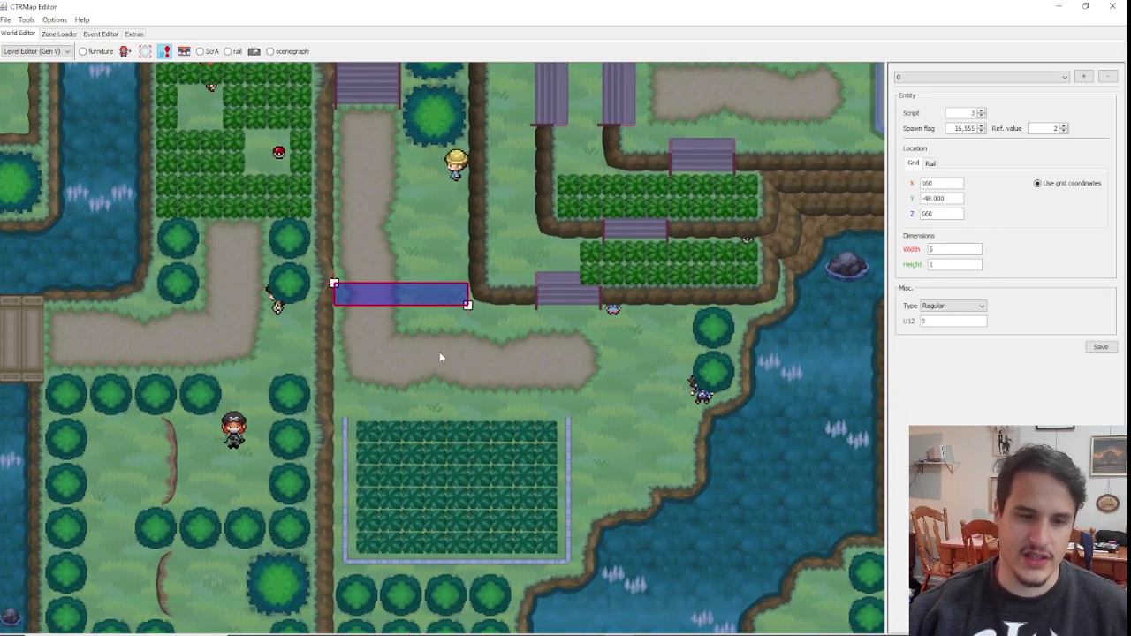
pyautogui.scroll(-2, 439, 449)
pyautogui.scroll(2, 447, 442)
pyautogui.moveTo(448, 442); pyautogui.dragTo(493, 365)
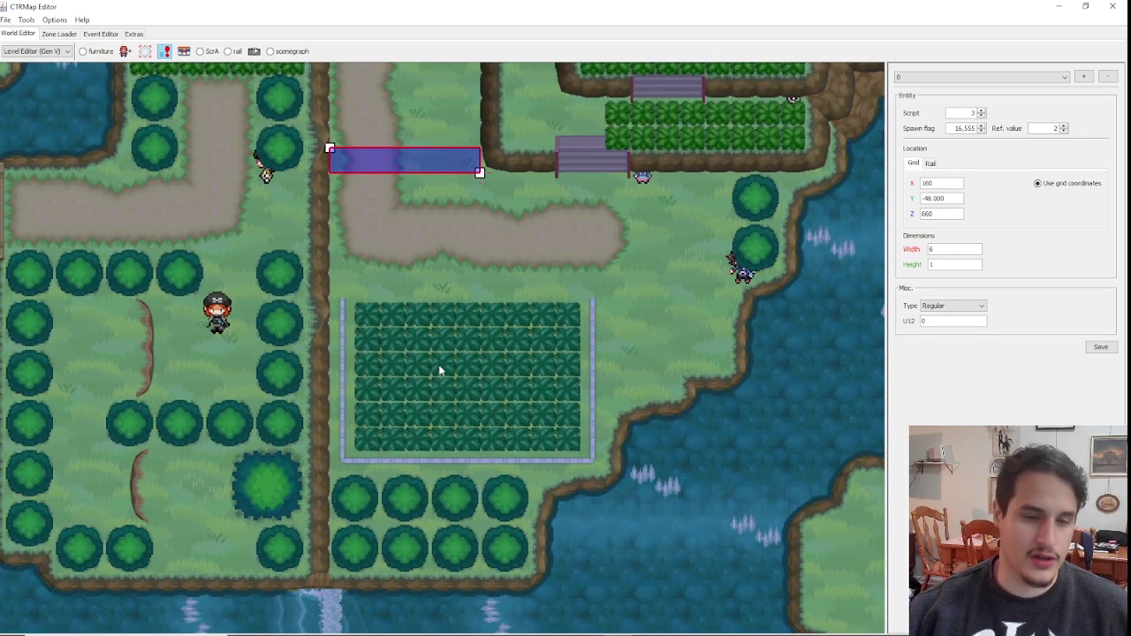
pyautogui.moveTo(496, 307); pyautogui.dragTo(542, 366)
pyautogui.scroll(-1, 539, 366)
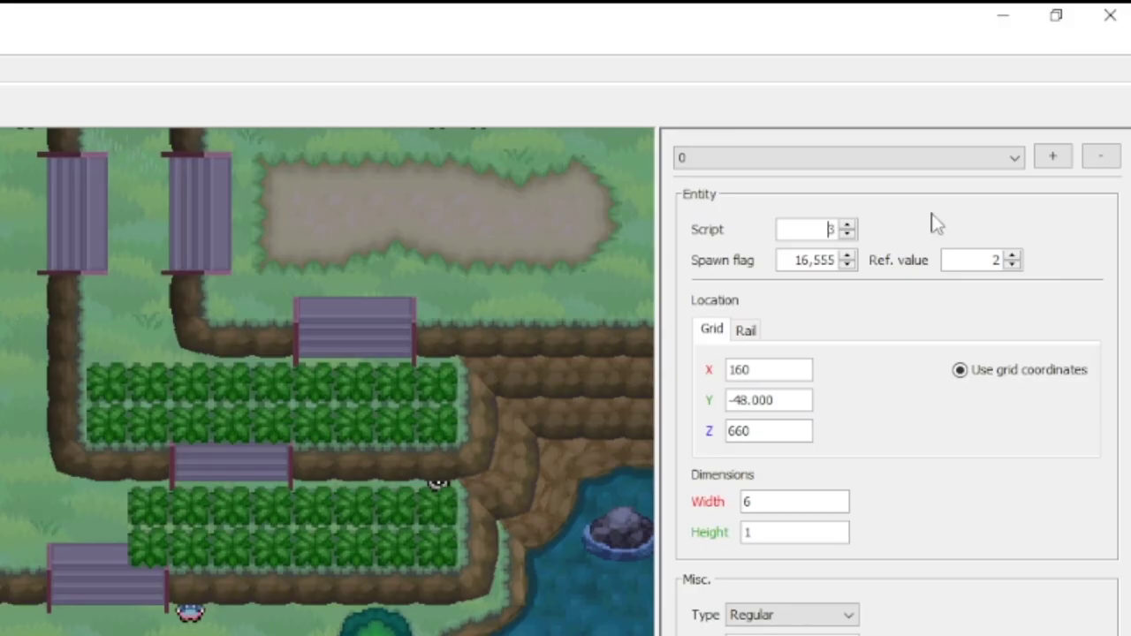
pyautogui.click(980, 112)
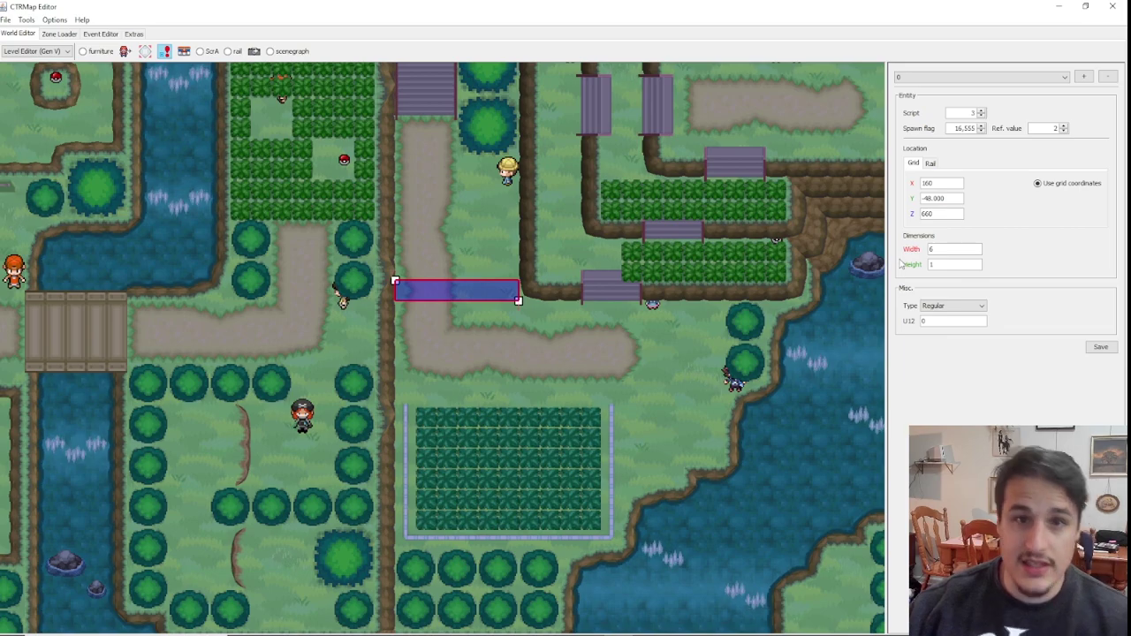
# Browse Route 20's zone settings and script texts, then check the trigger's Script 3 and Height 1.
pyautogui.click(59, 34)
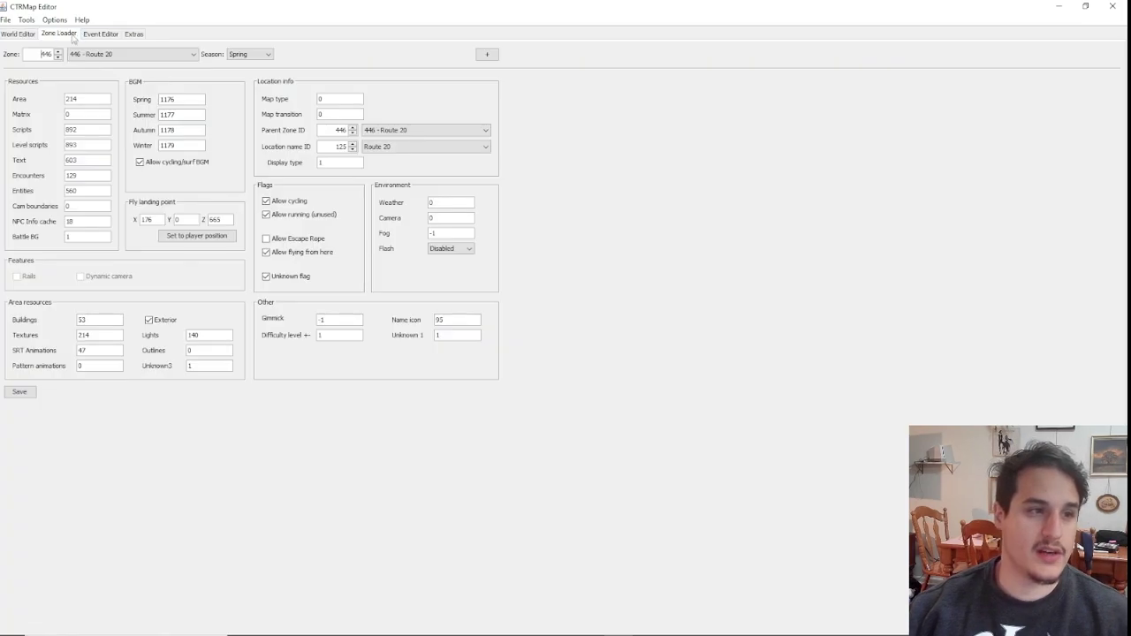
pyautogui.click(100, 34)
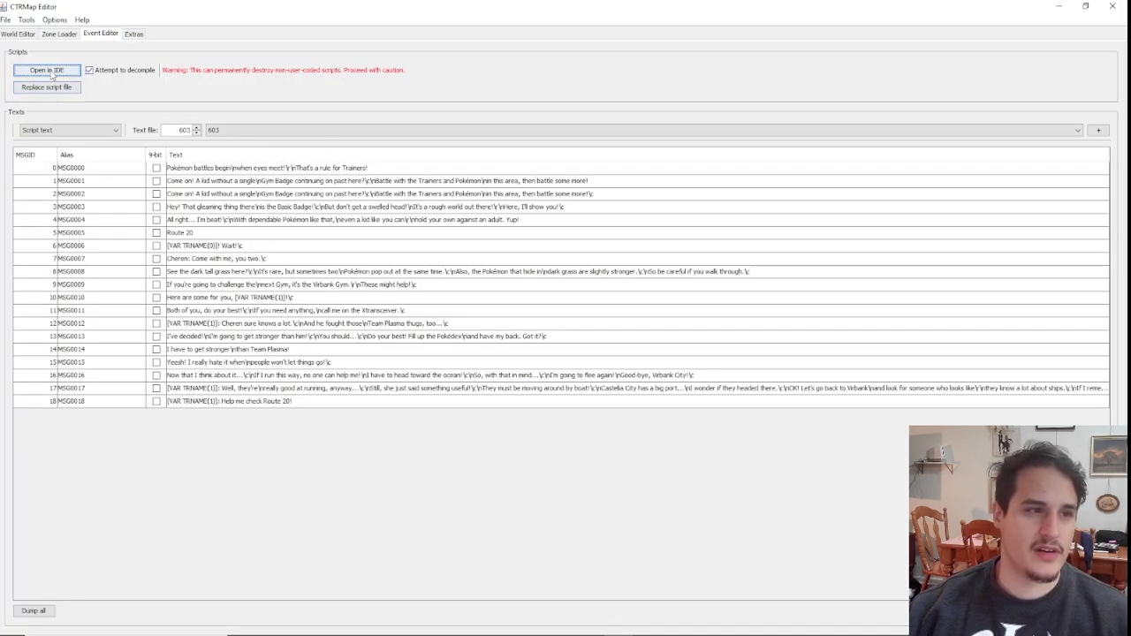
pyautogui.click(53, 34)
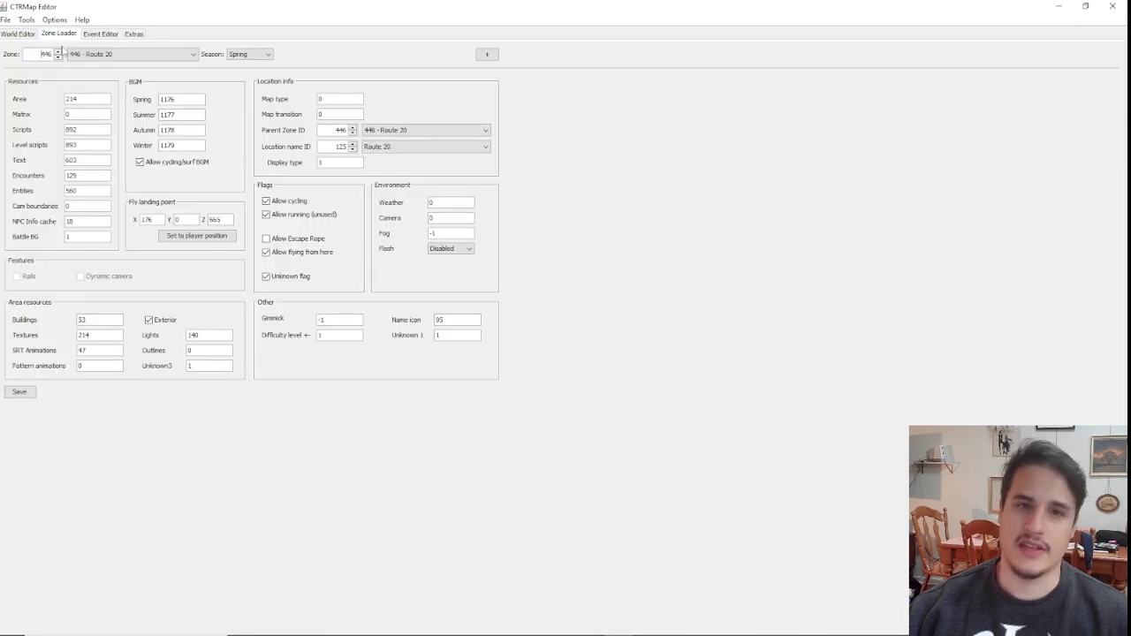
pyautogui.click(14, 35)
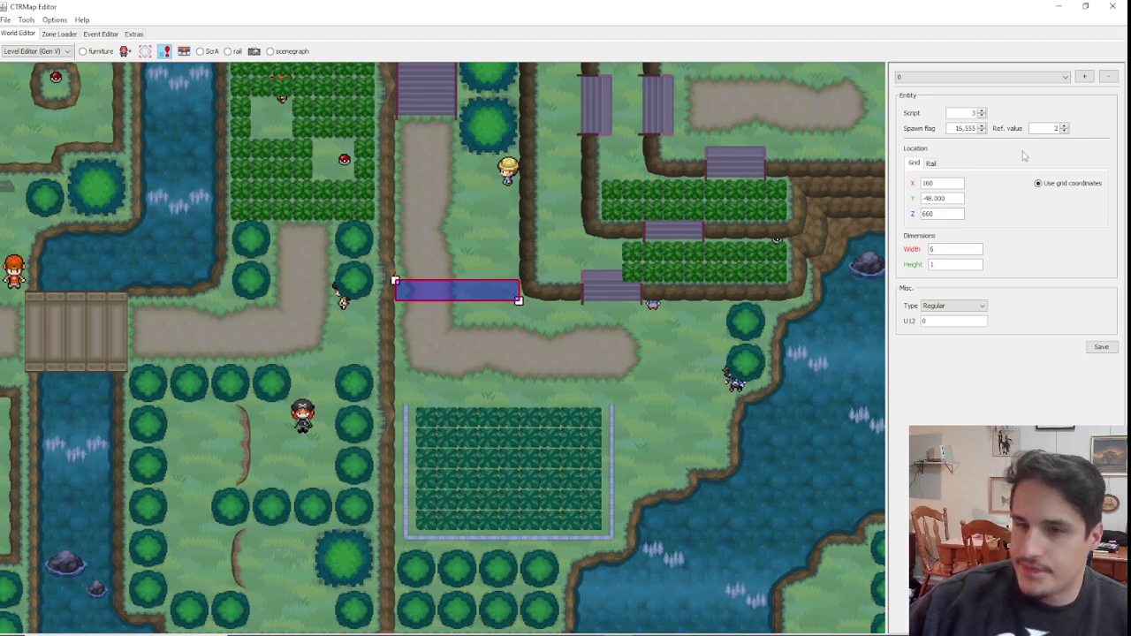
pyautogui.doubleClick(965, 112)
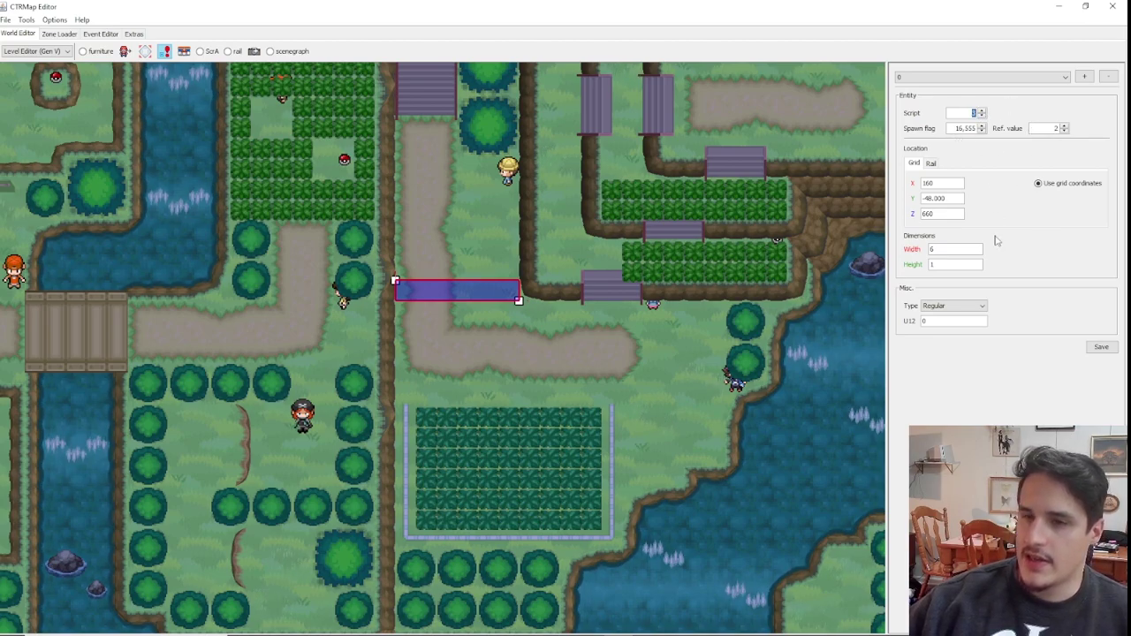
pyautogui.doubleClick(954, 264)
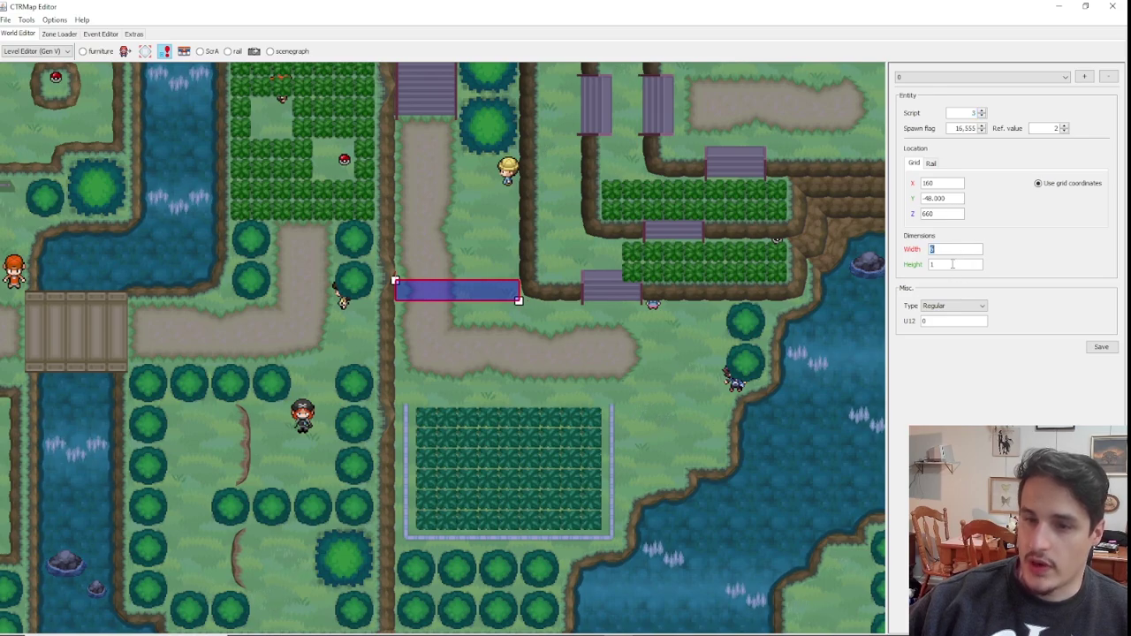
pyautogui.click(669, 320)
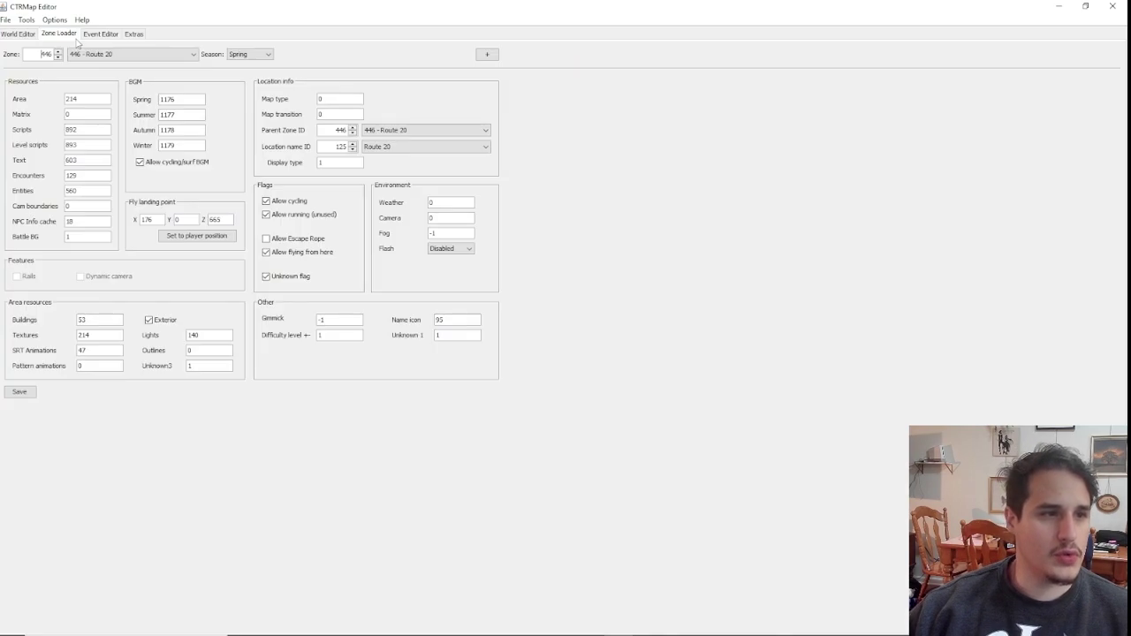
# Cycle through Zone Loader, Event Editor and Extras back to the World Editor map.
pyautogui.click(59, 34)
pyautogui.click(99, 34)
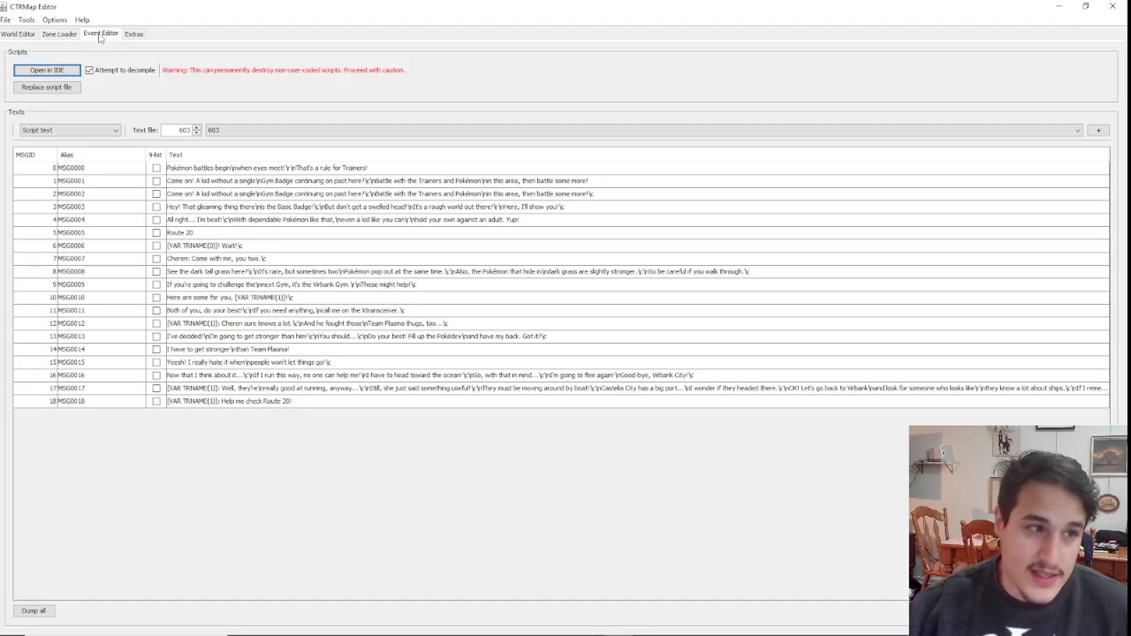
pyautogui.click(130, 36)
pyautogui.click(59, 33)
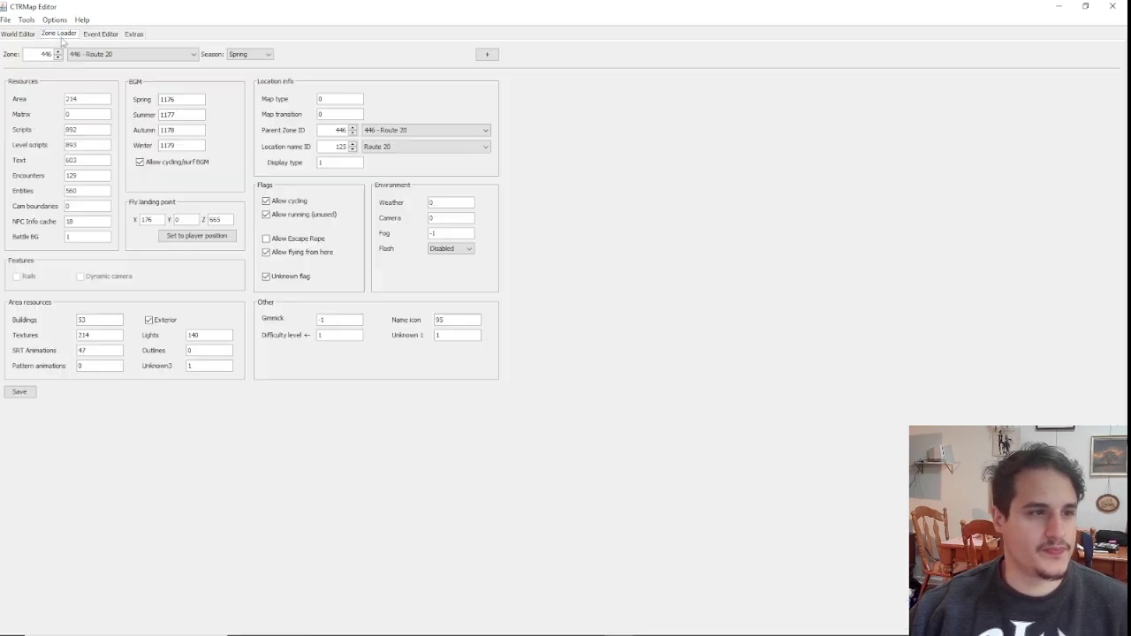
pyautogui.click(17, 34)
pyautogui.scroll(-2, 568, 254)
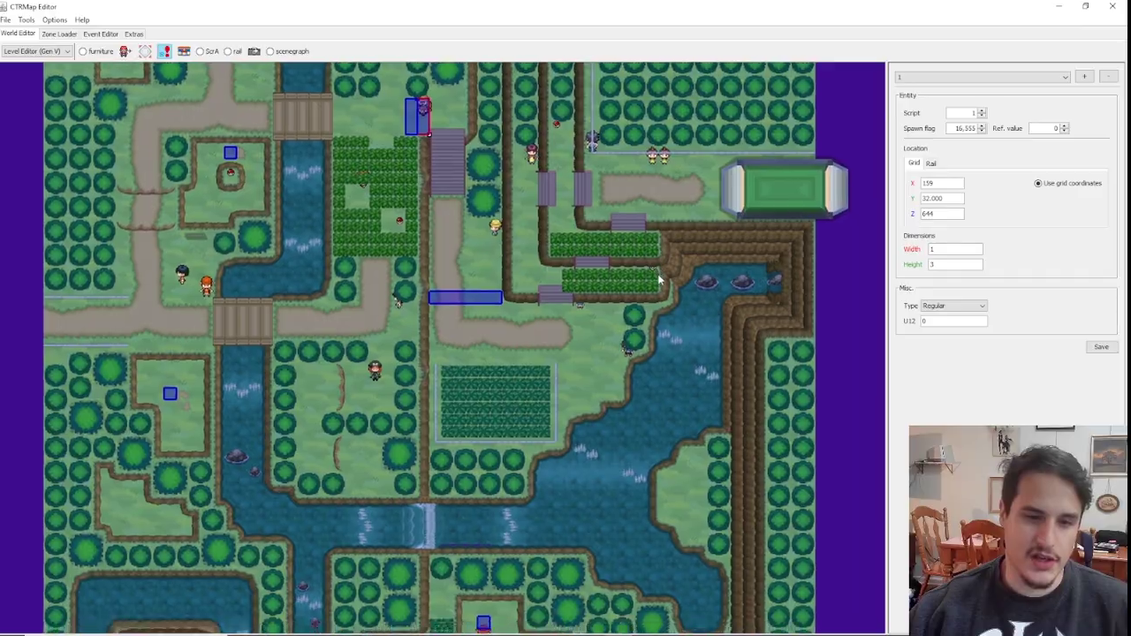